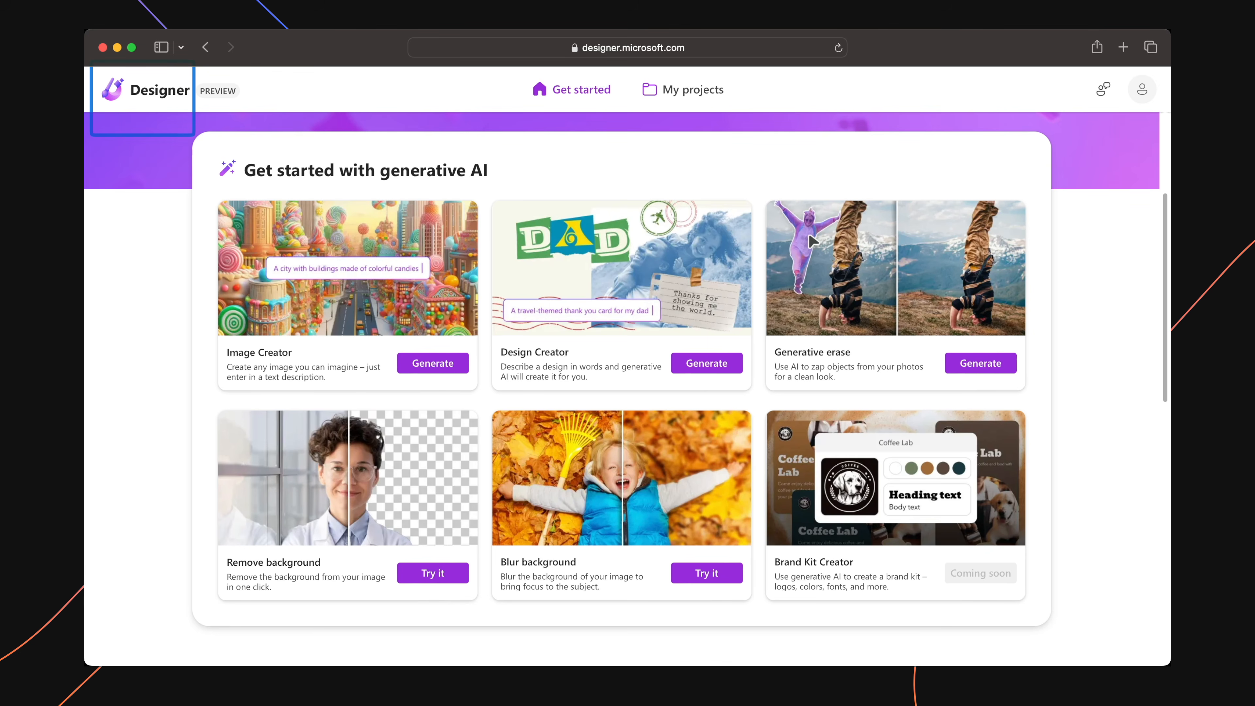
Look over the recent projects and browse the start page's generative AI tools and social media design sizes
{"action": "left_click", "coordinate": [694, 95]}
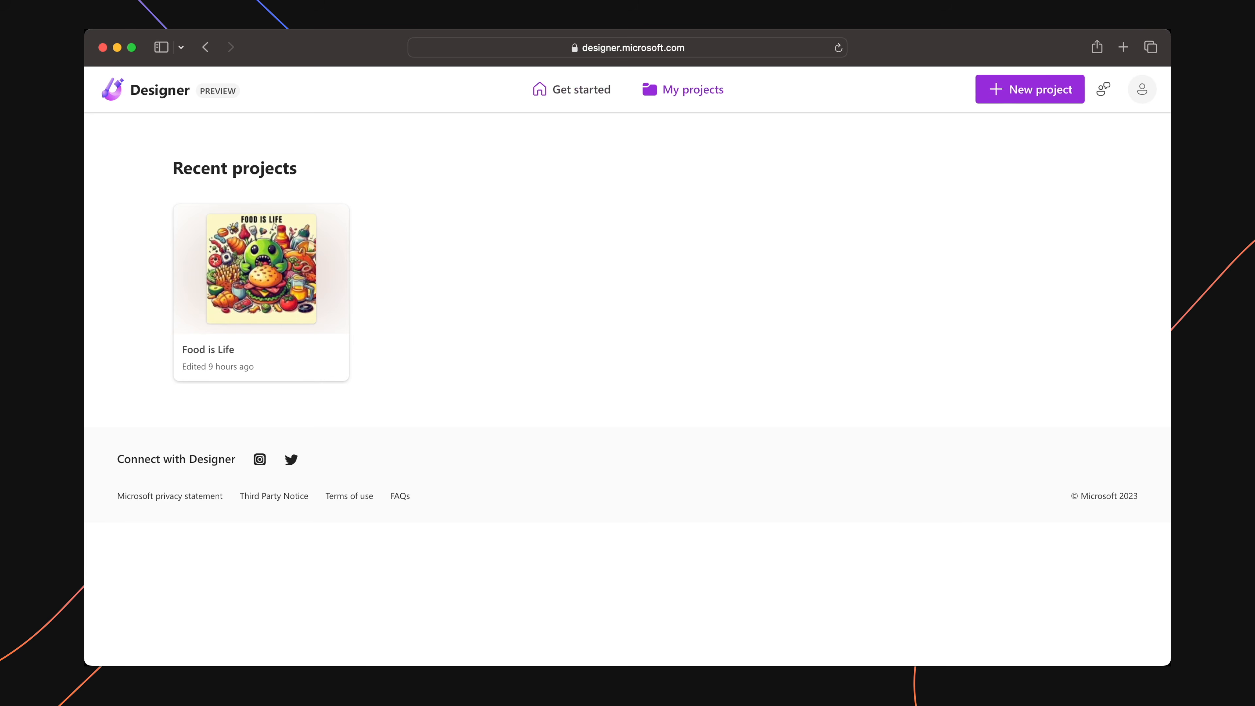
{"action": "left_click", "coordinate": [571, 91]}
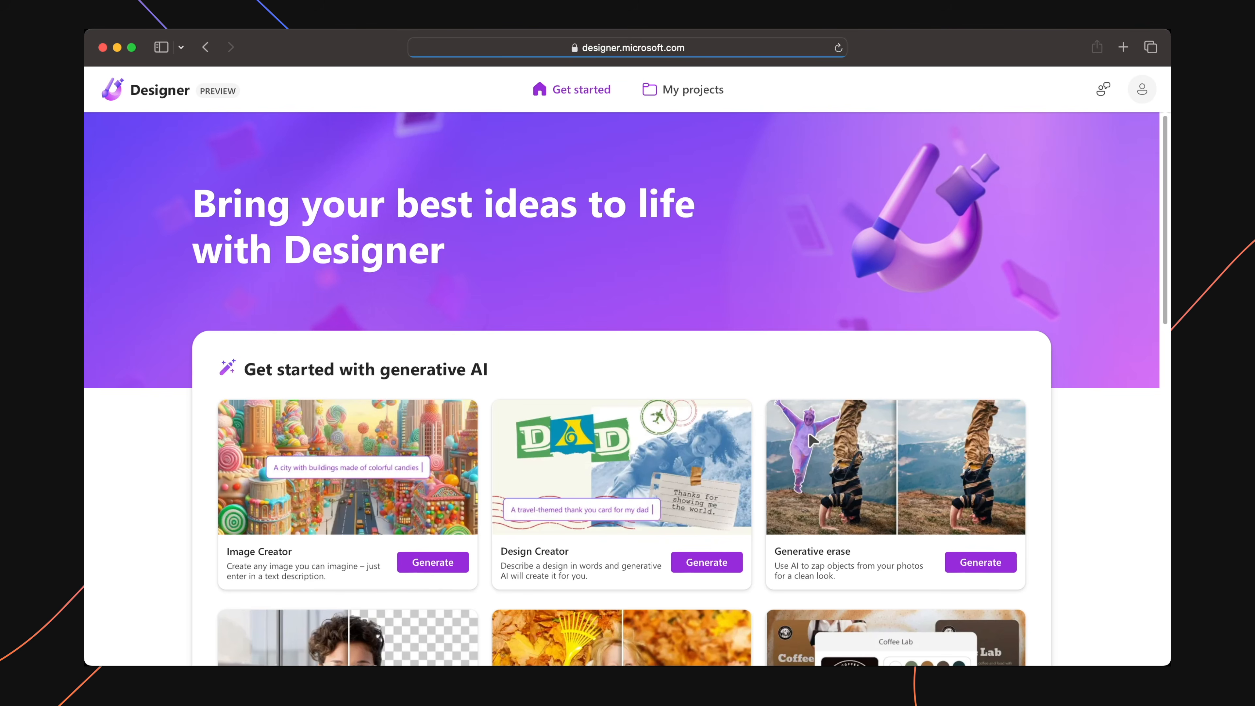
{"action": "scroll", "coordinate": [627, 389], "scroll_direction": "down", "scroll_amount": 10}
{"action": "scroll", "coordinate": [626, 389], "scroll_direction": "down", "scroll_amount": 5}
{"action": "scroll", "coordinate": [627, 388], "scroll_direction": "down", "scroll_amount": 6}
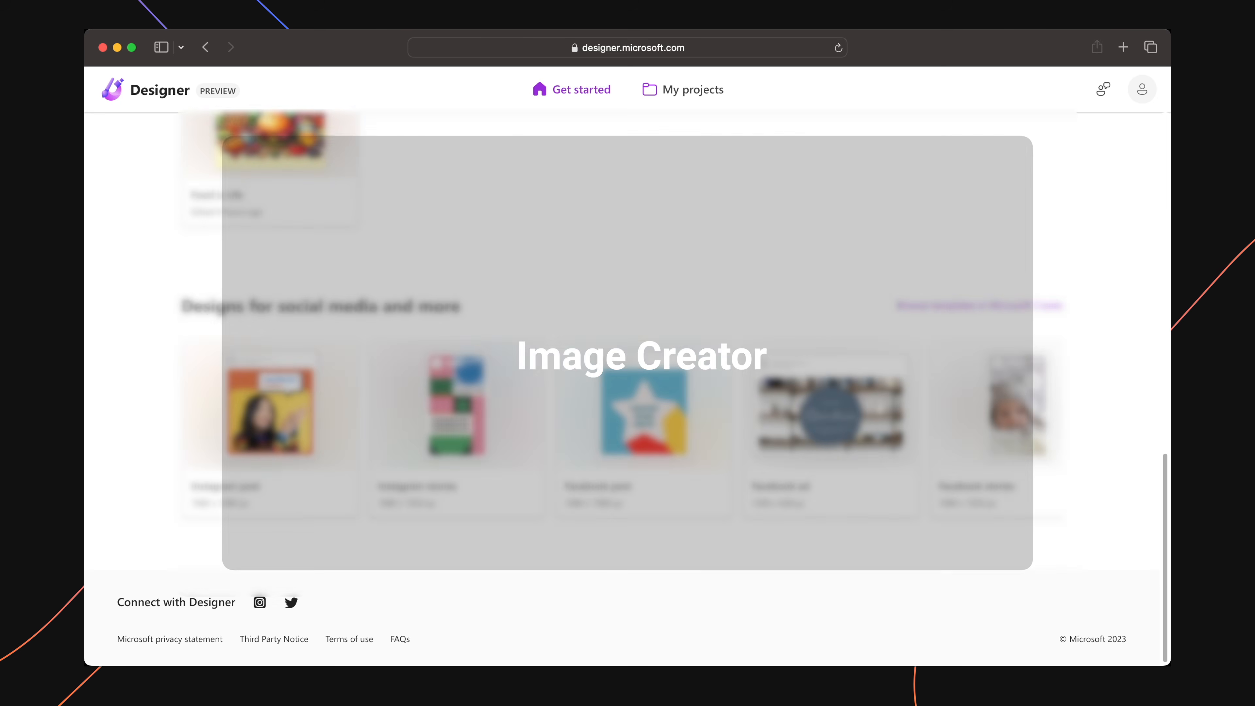
{"action": "scroll", "coordinate": [627, 389], "scroll_direction": "up", "scroll_amount": 18}
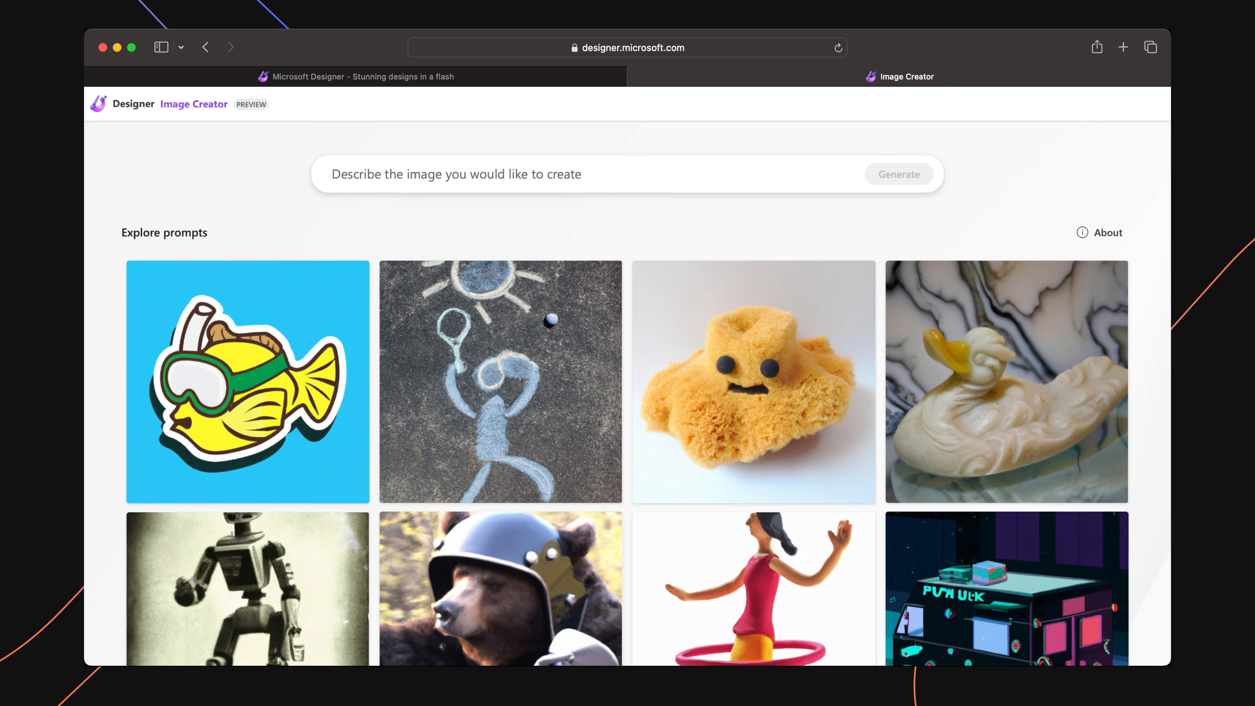
Generate images in Image Creator from the example prompt "A bear riding a motorcycle, a still from a documentary"
{"action": "scroll", "coordinate": [628, 376], "scroll_direction": "down", "scroll_amount": 3}
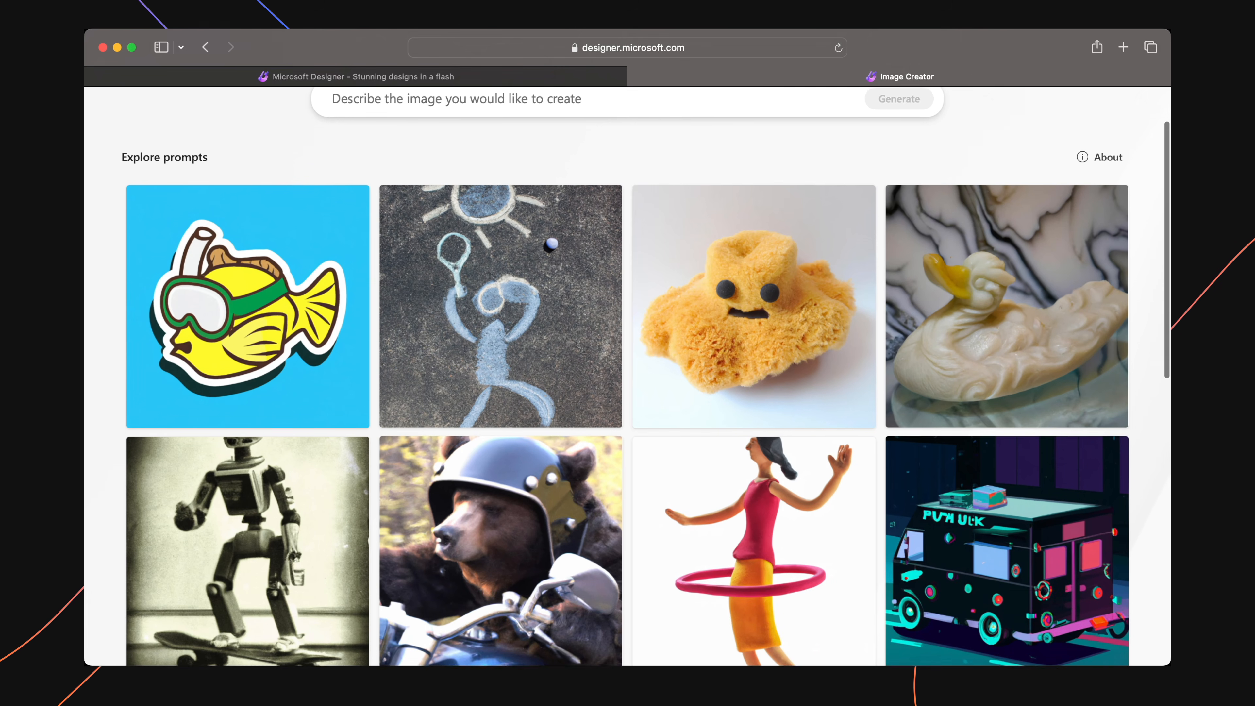
{"action": "scroll", "coordinate": [1008, 233], "scroll_direction": "down", "scroll_amount": 6}
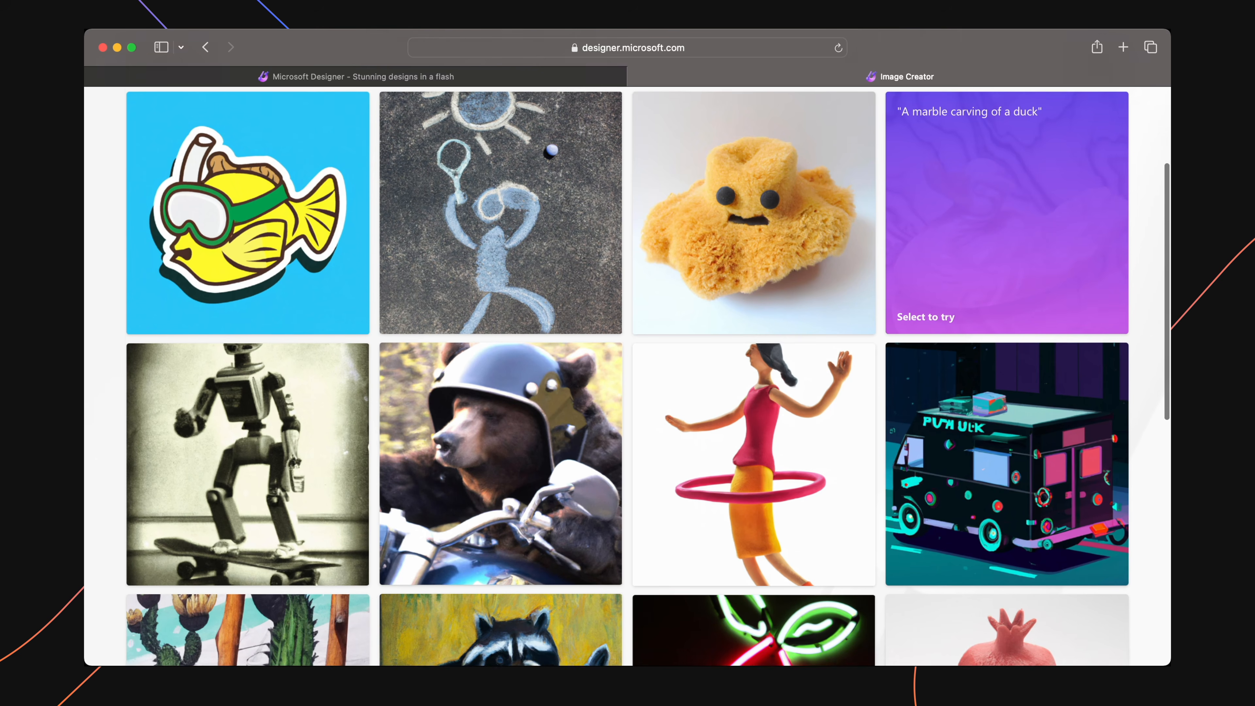
{"action": "scroll", "coordinate": [628, 375], "scroll_direction": "down", "scroll_amount": 2}
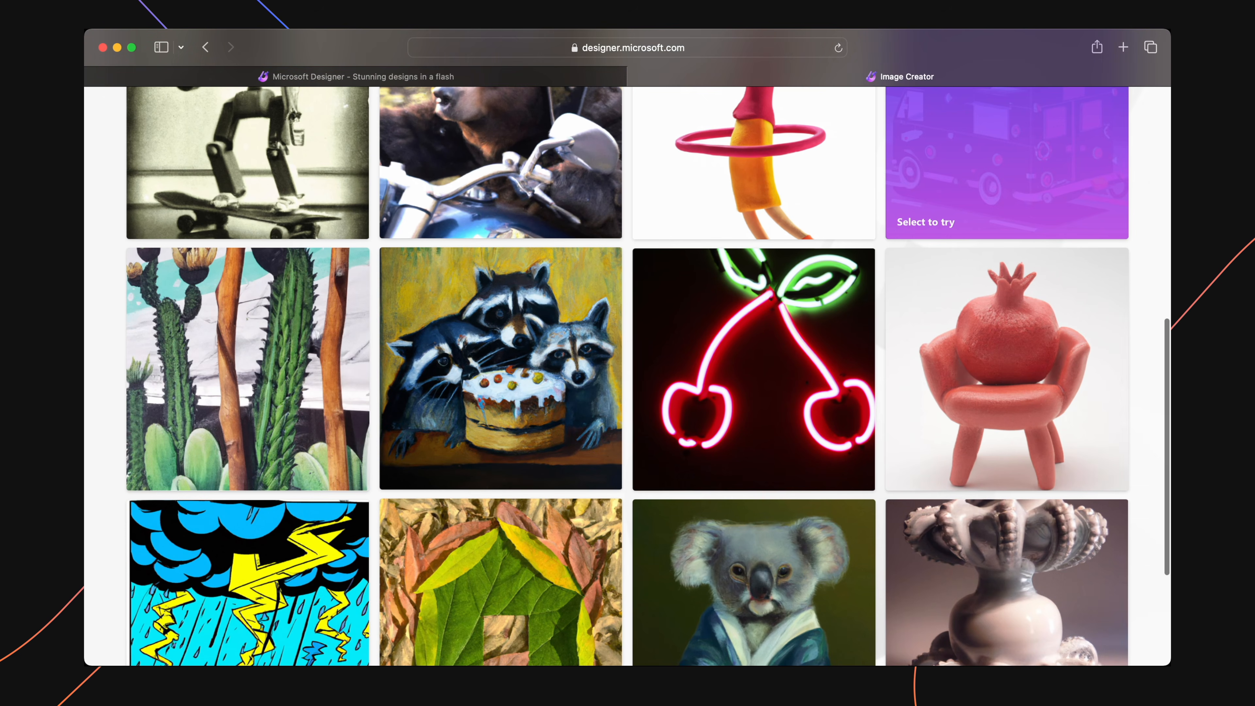
{"action": "scroll", "coordinate": [627, 375], "scroll_direction": "down", "scroll_amount": 2}
{"action": "scroll", "coordinate": [1008, 139], "scroll_direction": "down", "scroll_amount": 1}
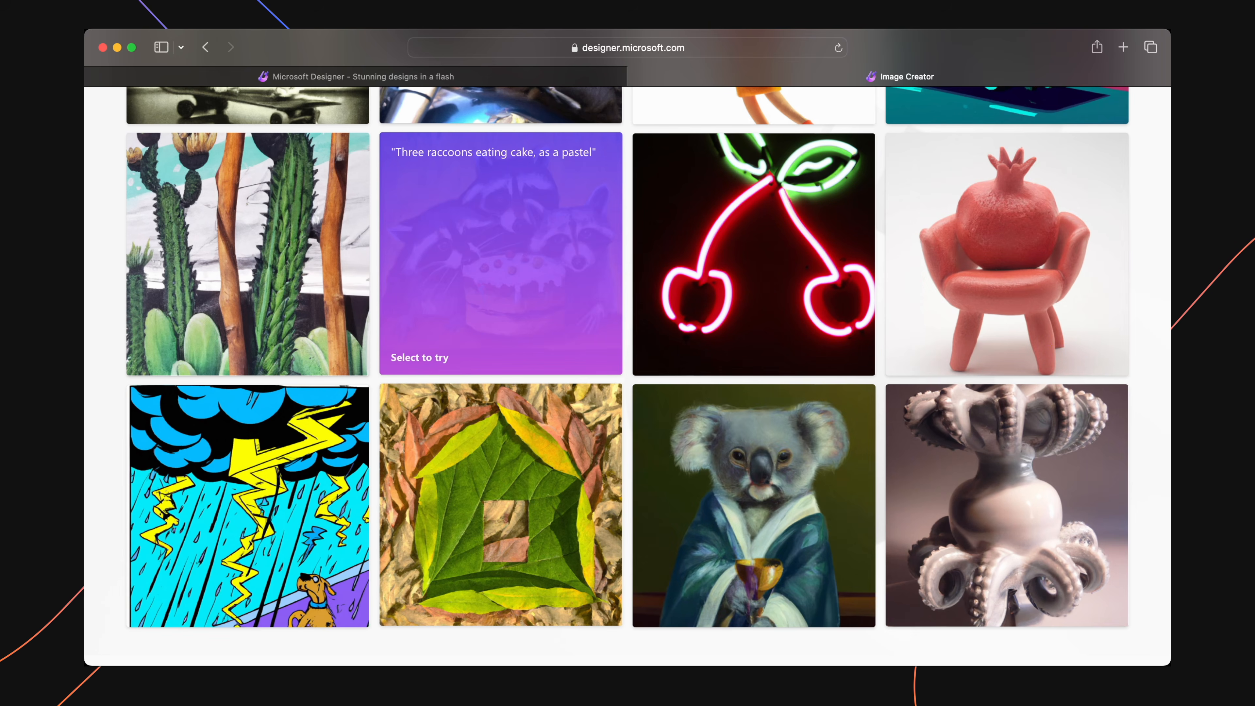
{"action": "scroll", "coordinate": [501, 257], "scroll_direction": "up", "scroll_amount": 10}
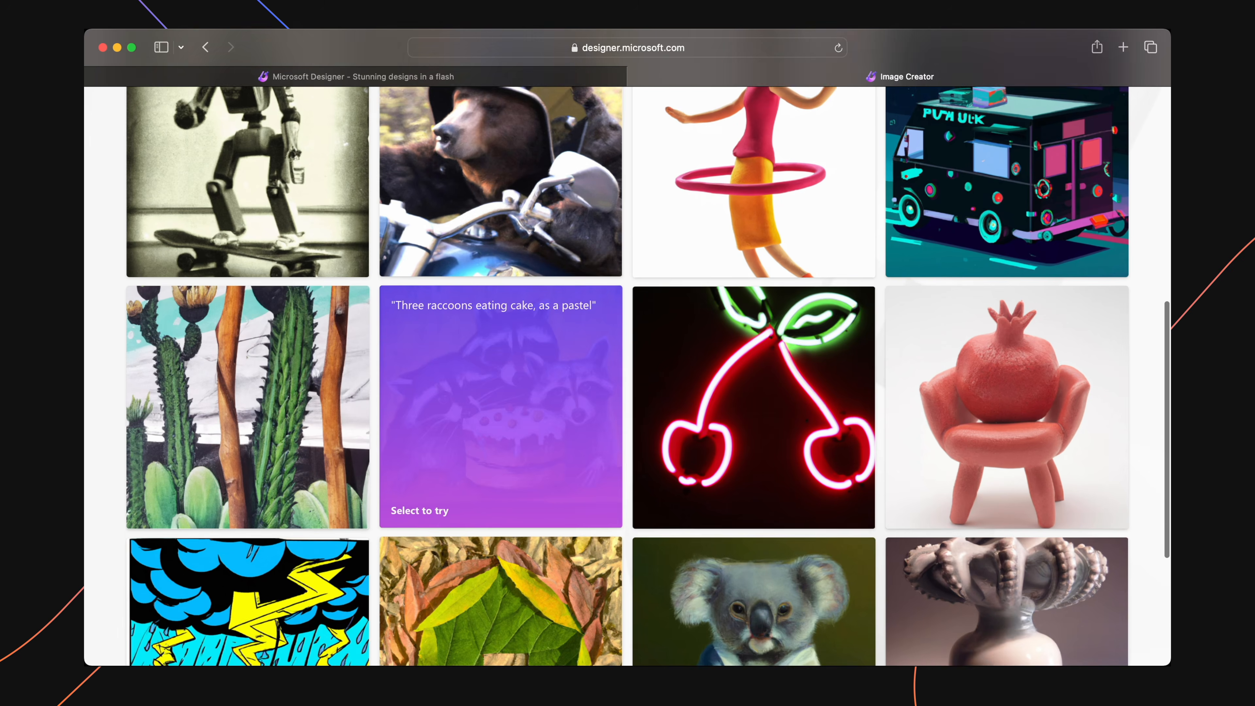
{"action": "scroll", "coordinate": [500, 257], "scroll_direction": "down", "scroll_amount": 1}
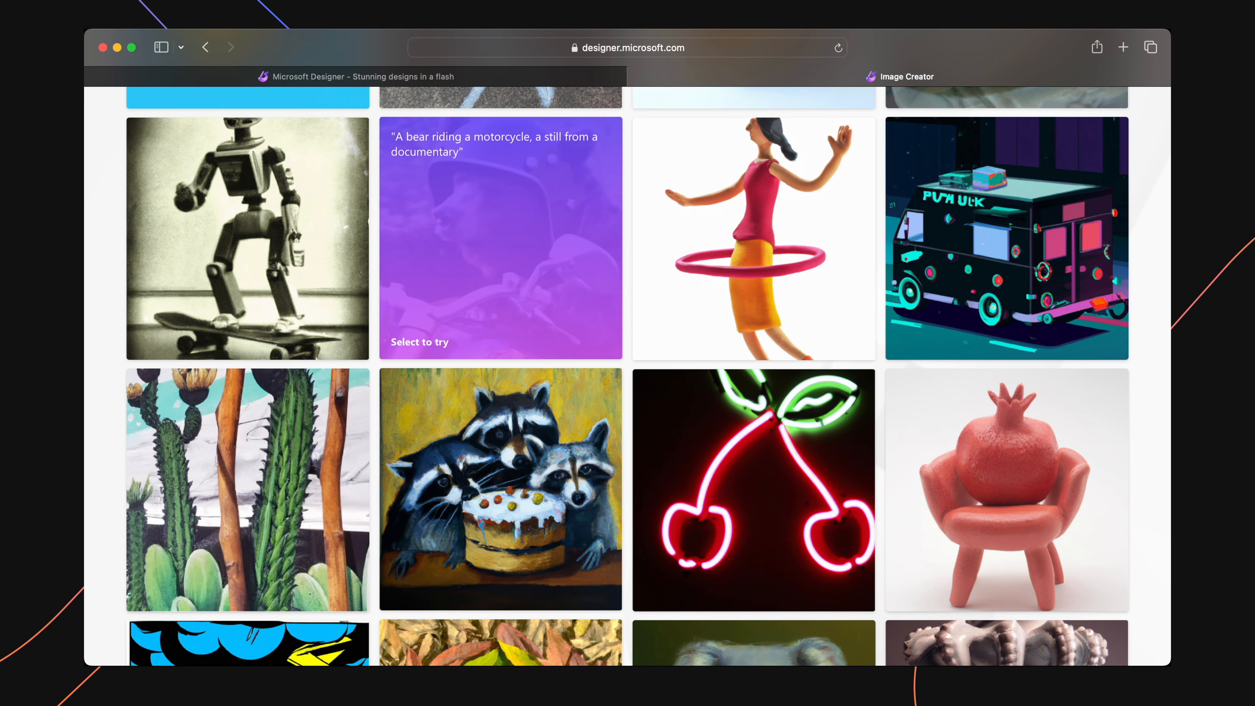
{"action": "left_click", "coordinate": [501, 241]}
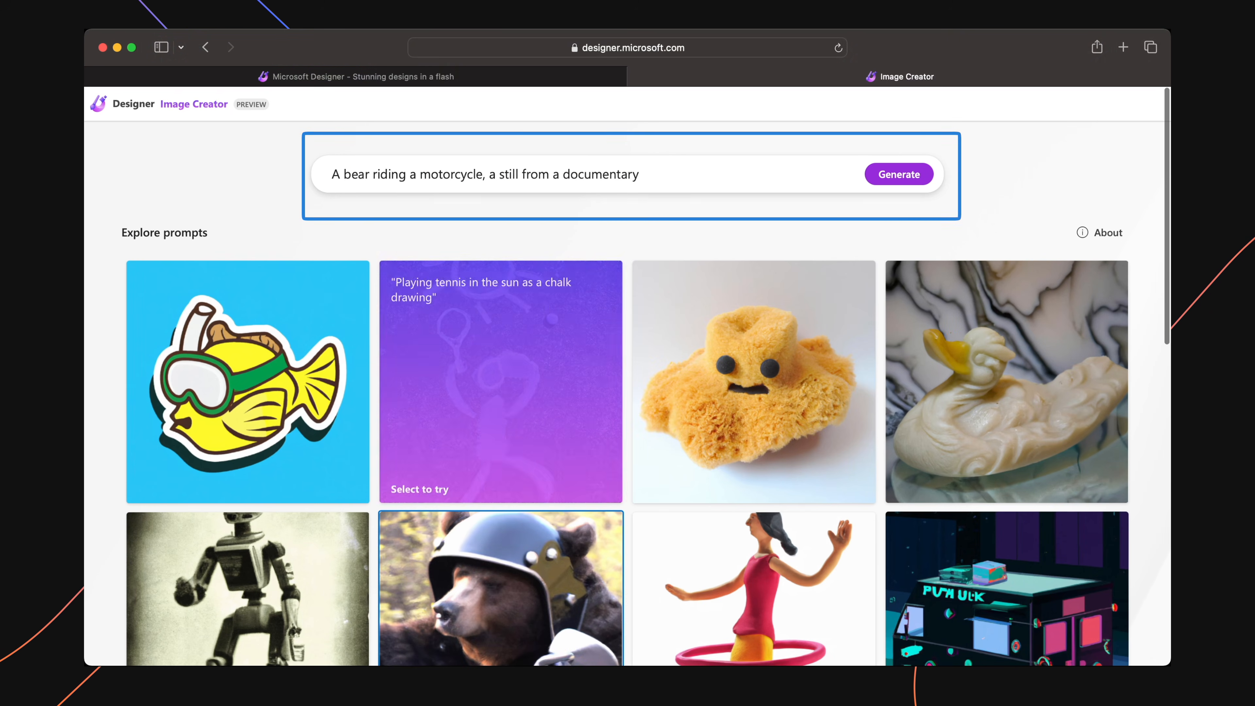
{"action": "left_click", "coordinate": [902, 173]}
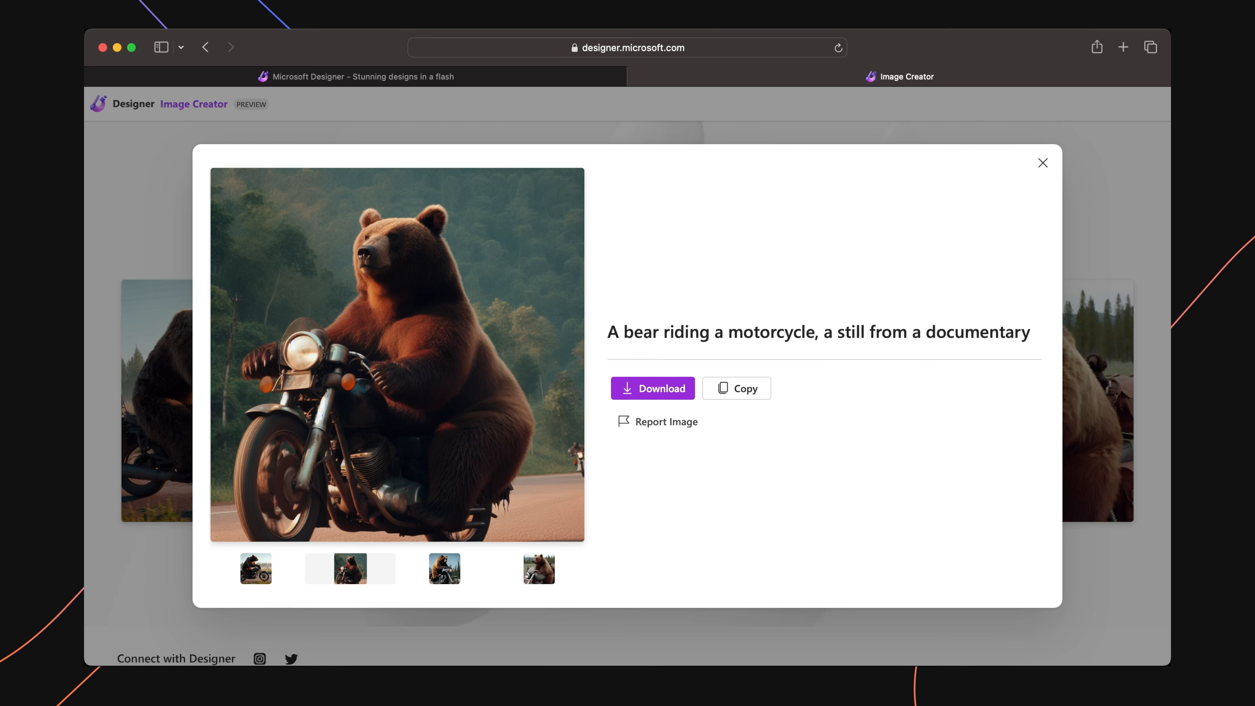
View the third and fourth generated bear images enlarged and close the preview
{"action": "left_click", "coordinate": [445, 568]}
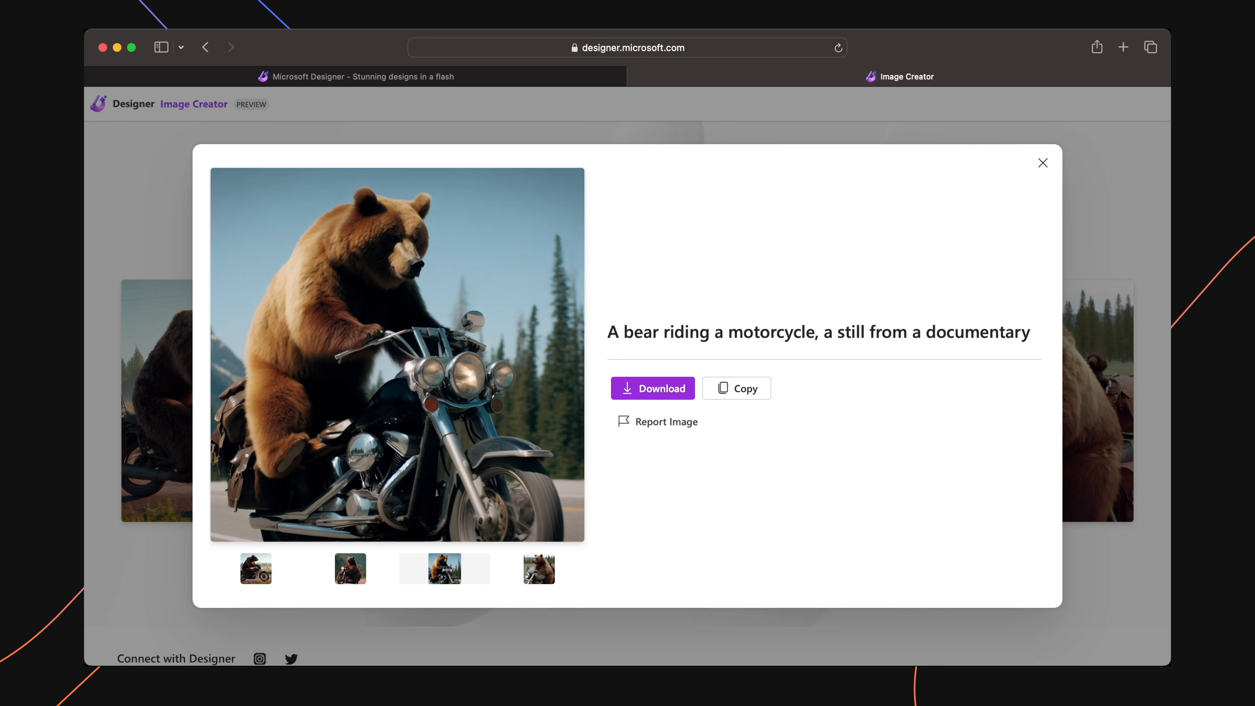
{"action": "left_click", "coordinate": [539, 568]}
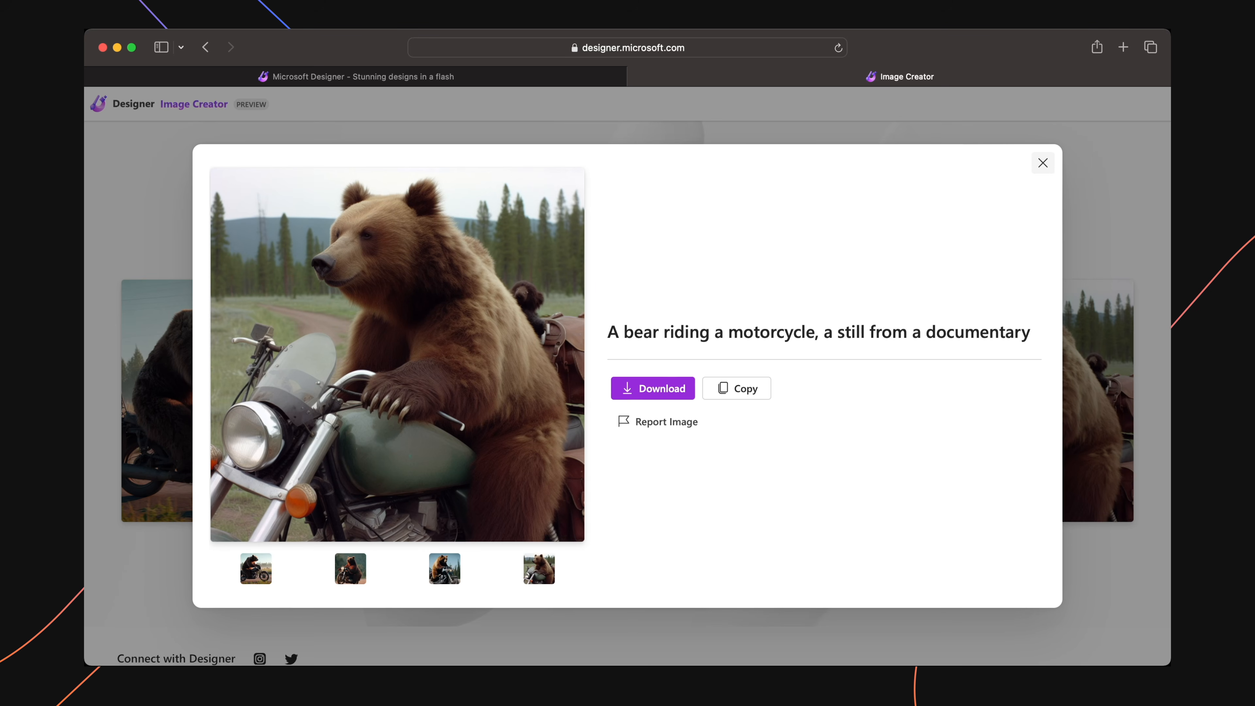
{"action": "key", "text": "Escape"}
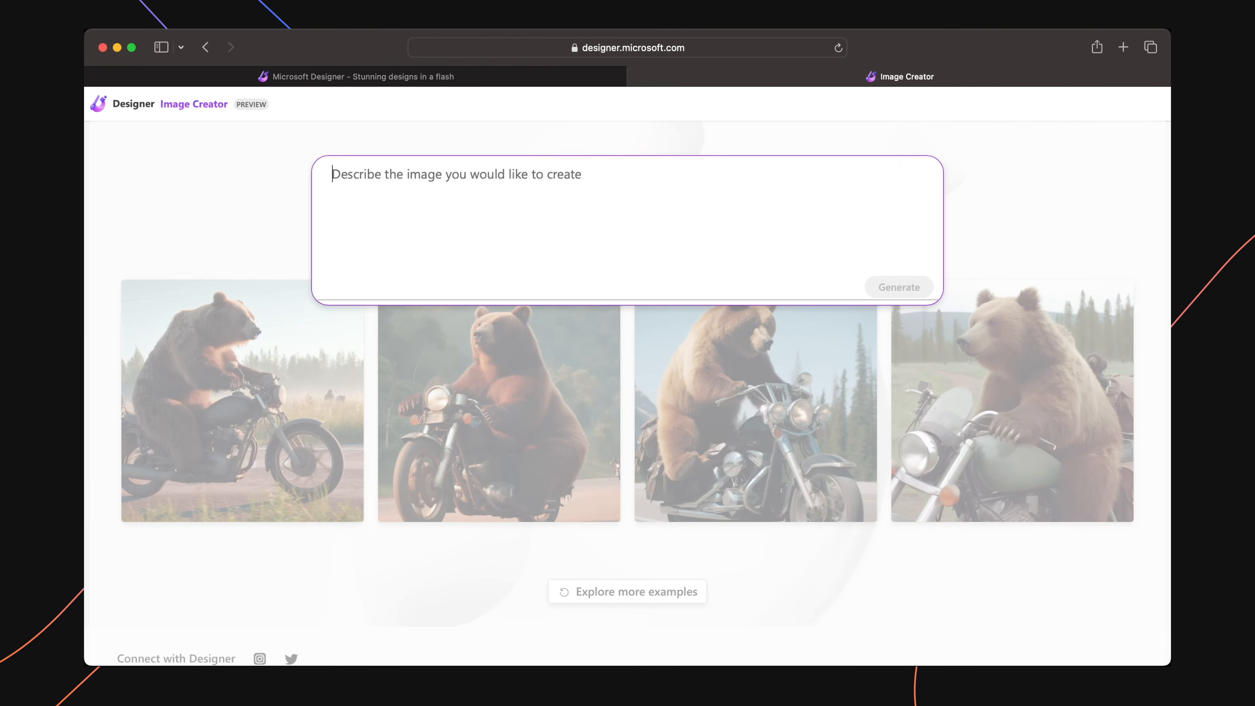
Generate images of a middle-aged woman of Asian descent, dark hair streaked with silver, appearing fractured and splintered, and open the second result
{"action": "type", "text": "A middle-aged woman of Asian descent, her dark hair streaked with silver, appears fractured and splintered, intricately embedded within a sea of broken porcelain. The porcelain glistens with splatter paint patterns in a harmonious blend of glossy and matte blues, greens, oranges, and reds, capturing her dance in a surreal juxtaposition of movement and stillness. Her skin tone, a light hue like the porcelain, adds an almost mystical quality to her form"}
{"action": "left_click", "coordinate": [906, 287]}
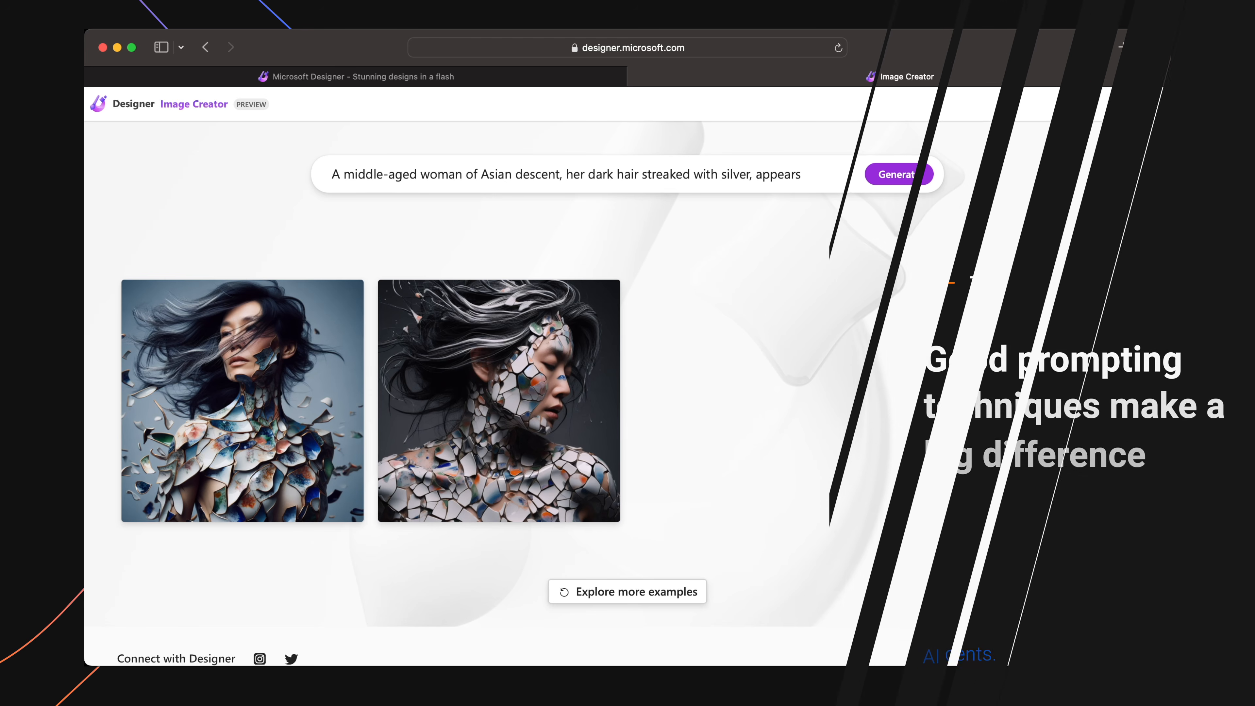
{"action": "left_click", "coordinate": [499, 398]}
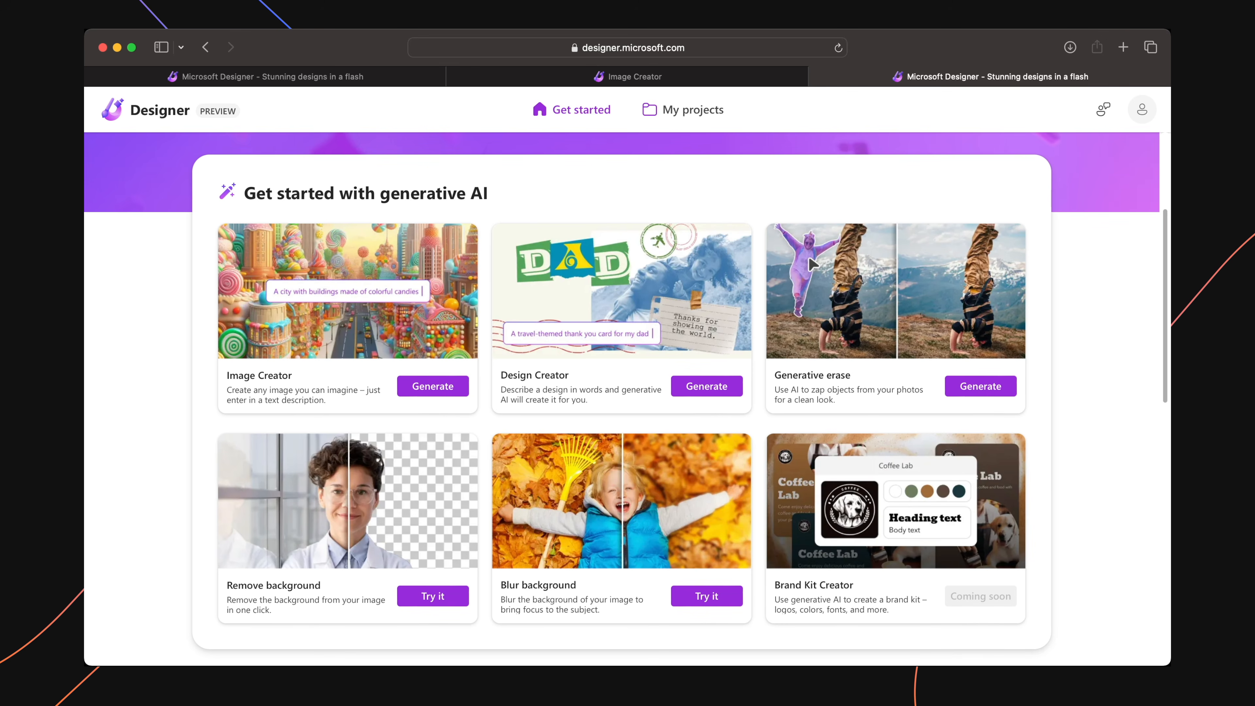
Open Design Creator and check the list of saved designs
{"action": "left_click", "coordinate": [706, 386]}
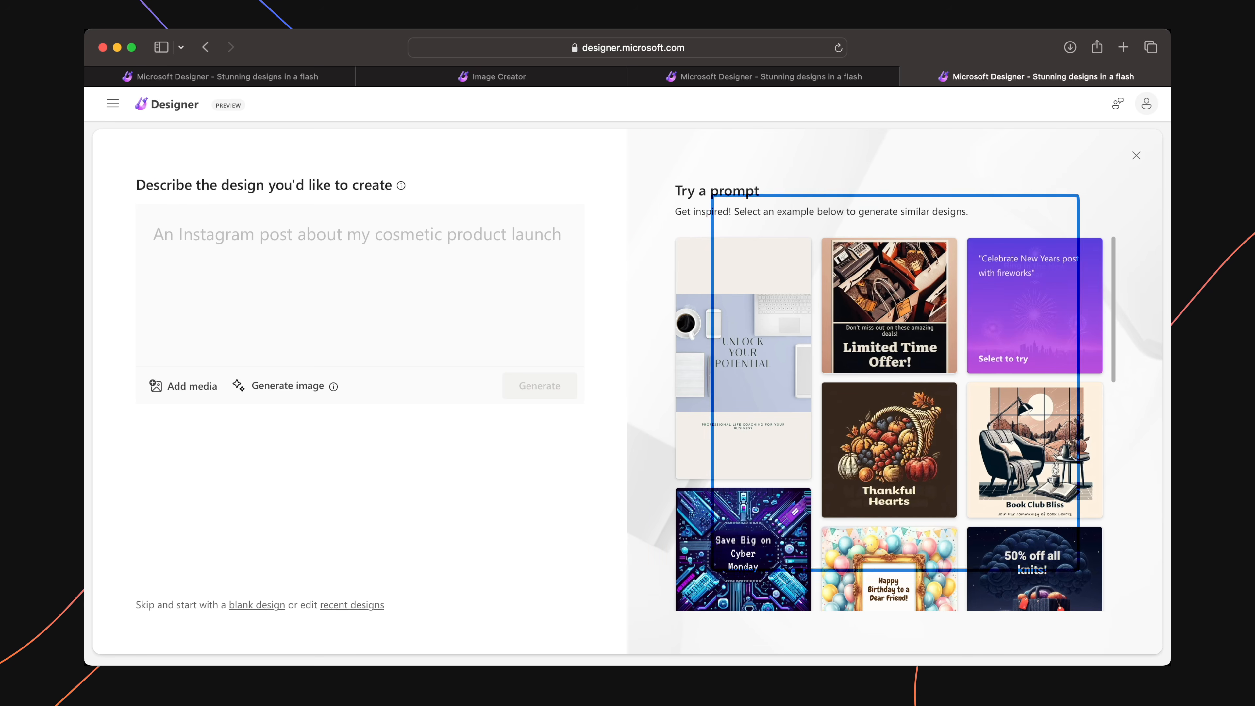
{"action": "left_click", "coordinate": [113, 104]}
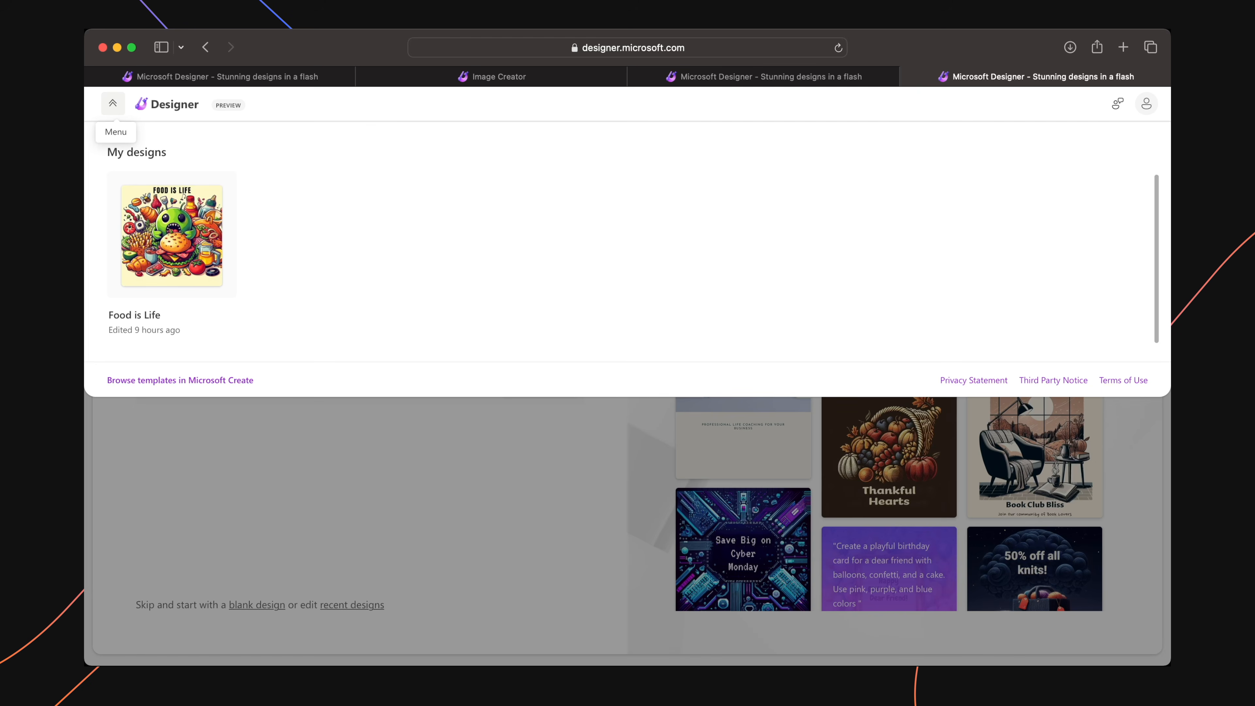
{"action": "left_click", "coordinate": [112, 103]}
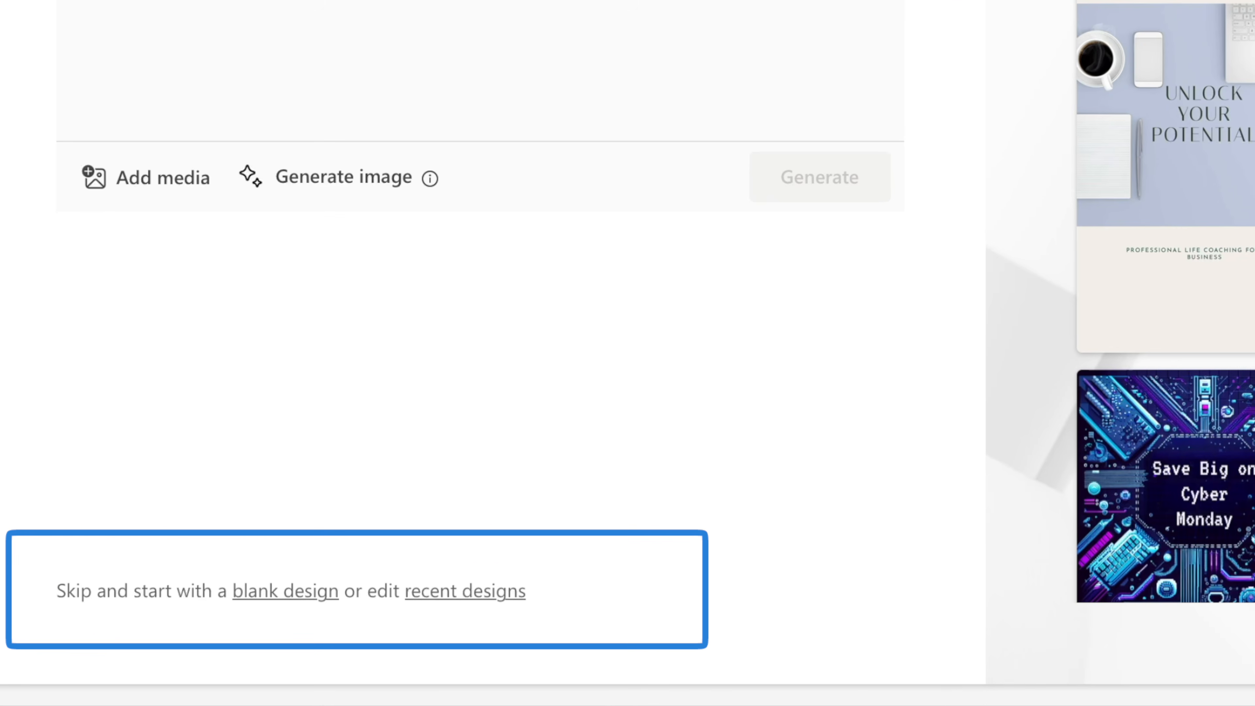
Create a blank 1200 x 628px design and return to the AI design prompt page
{"action": "left_click", "coordinate": [285, 592]}
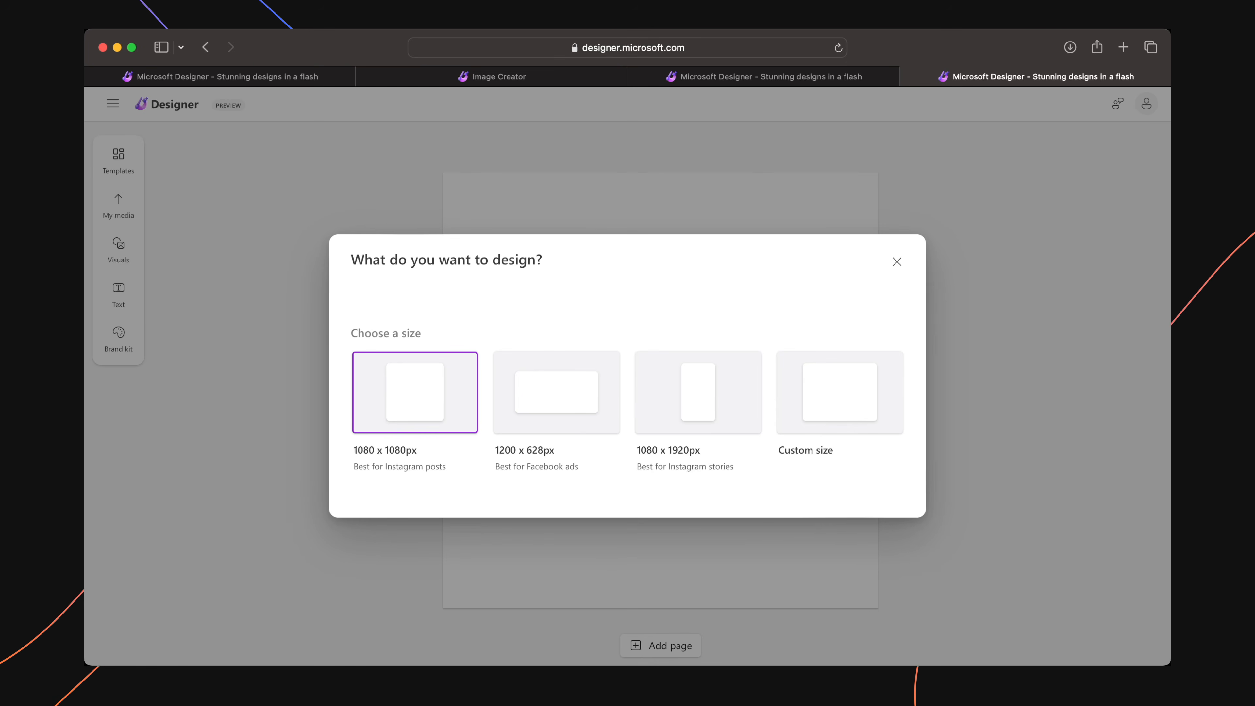
{"action": "left_click", "coordinate": [557, 391]}
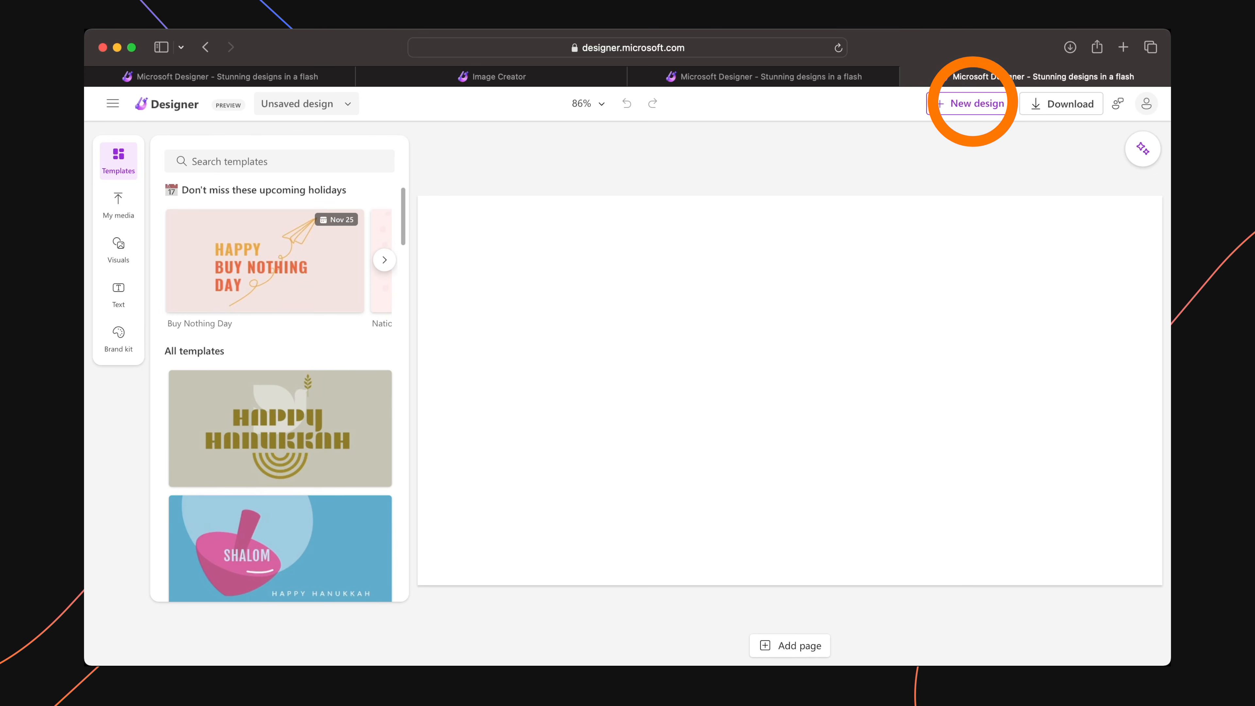
{"action": "left_click", "coordinate": [972, 103]}
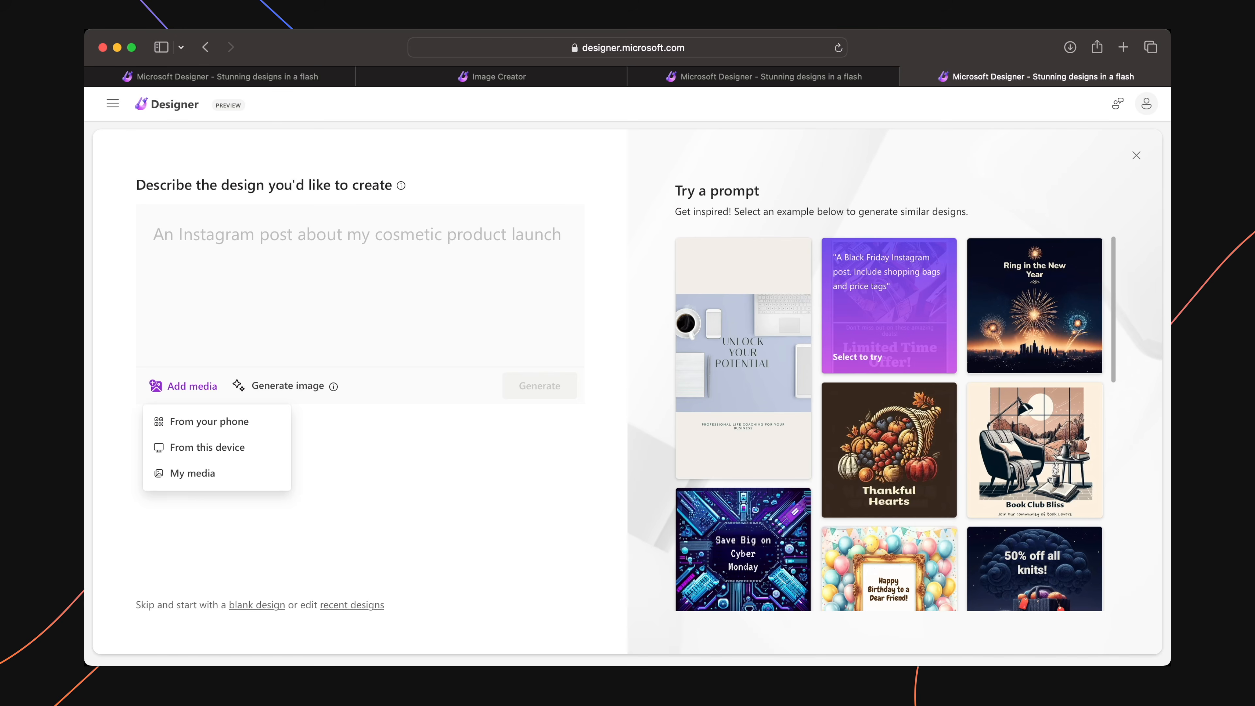
Add the image of the bear on a motorcycle from My media to the design prompt
{"action": "left_click", "coordinate": [179, 385]}
{"action": "left_click", "coordinate": [199, 476]}
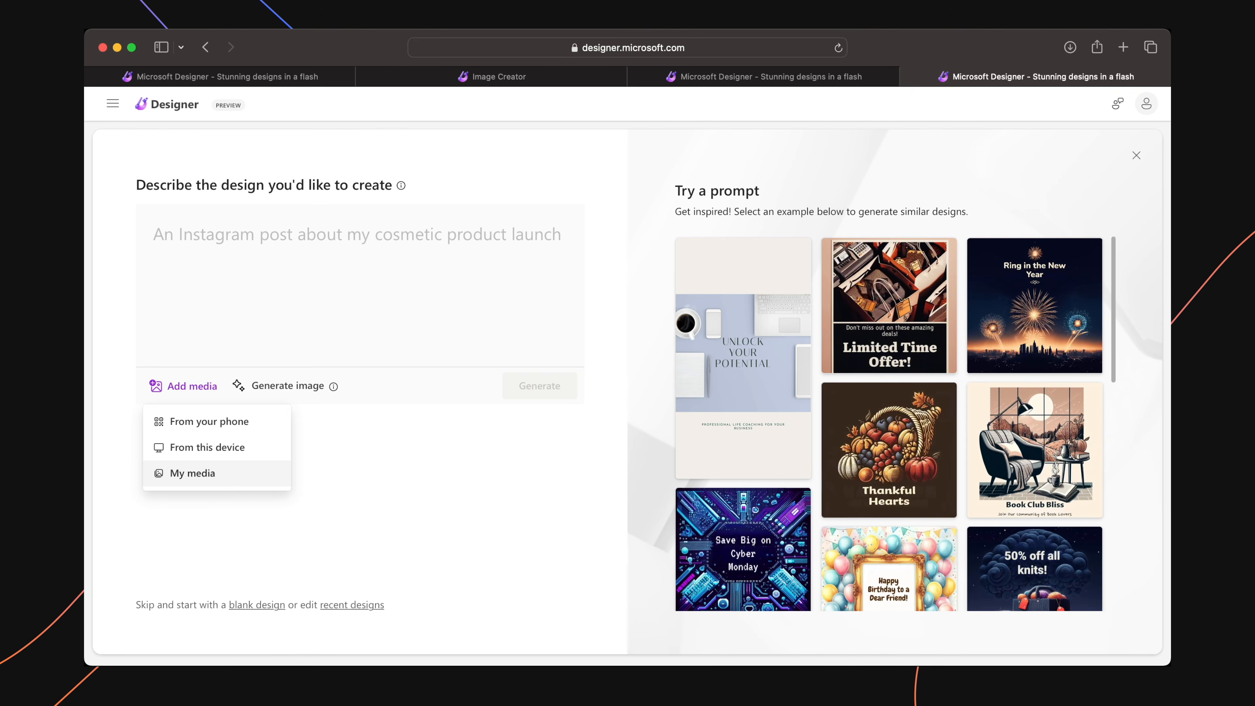
{"action": "left_click", "coordinate": [478, 275]}
{"action": "left_click", "coordinate": [550, 559]}
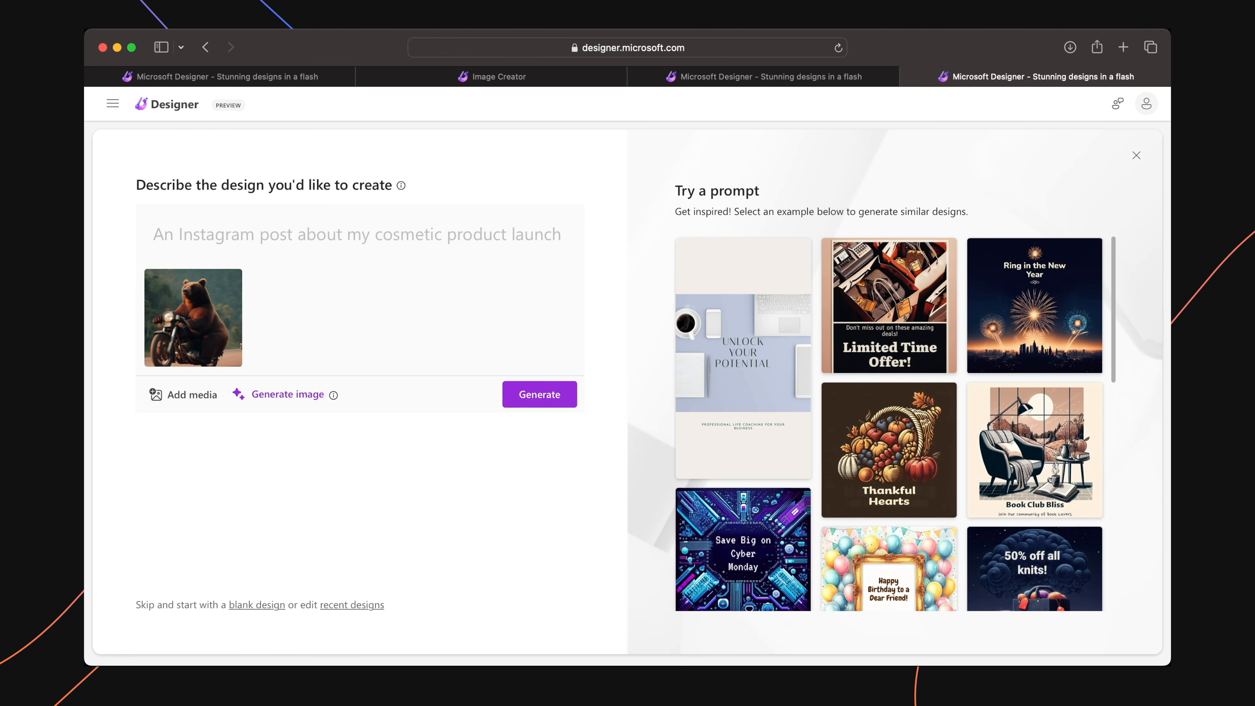
Generate images from the example "A food truck as a cyber punk image" and add the second result to the design prompt
{"action": "left_click", "coordinate": [283, 392]}
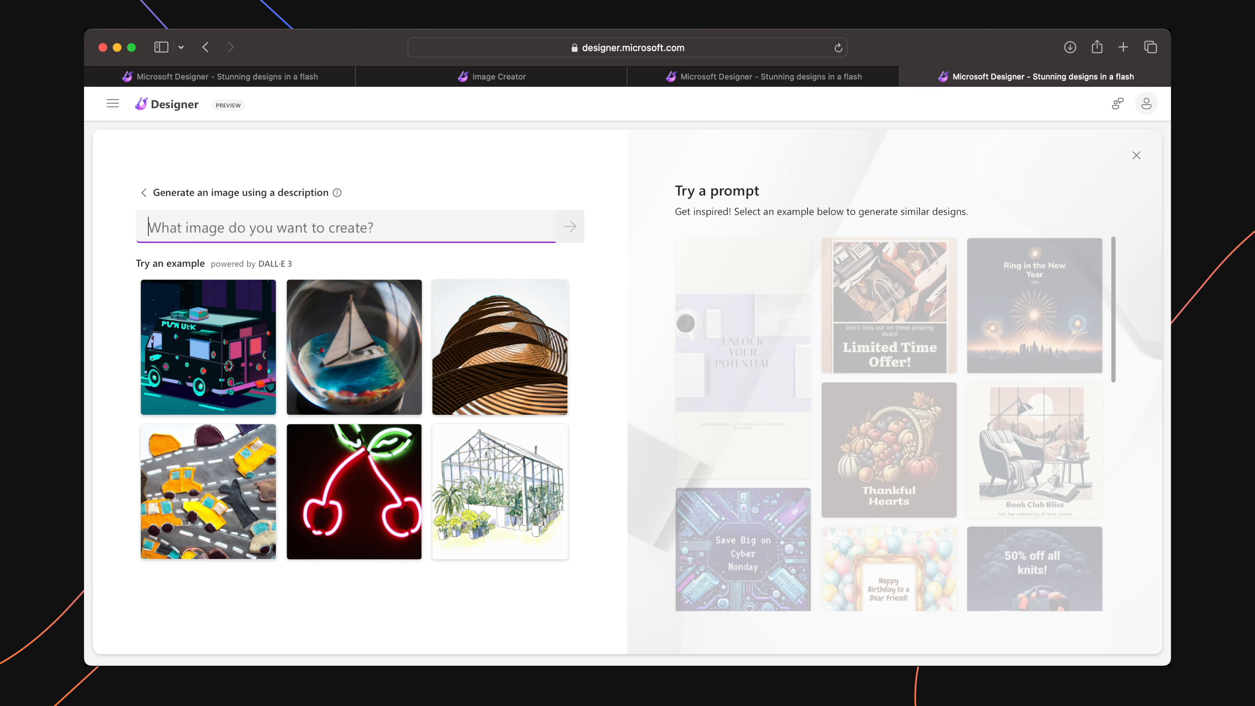
{"action": "left_click", "coordinate": [214, 353]}
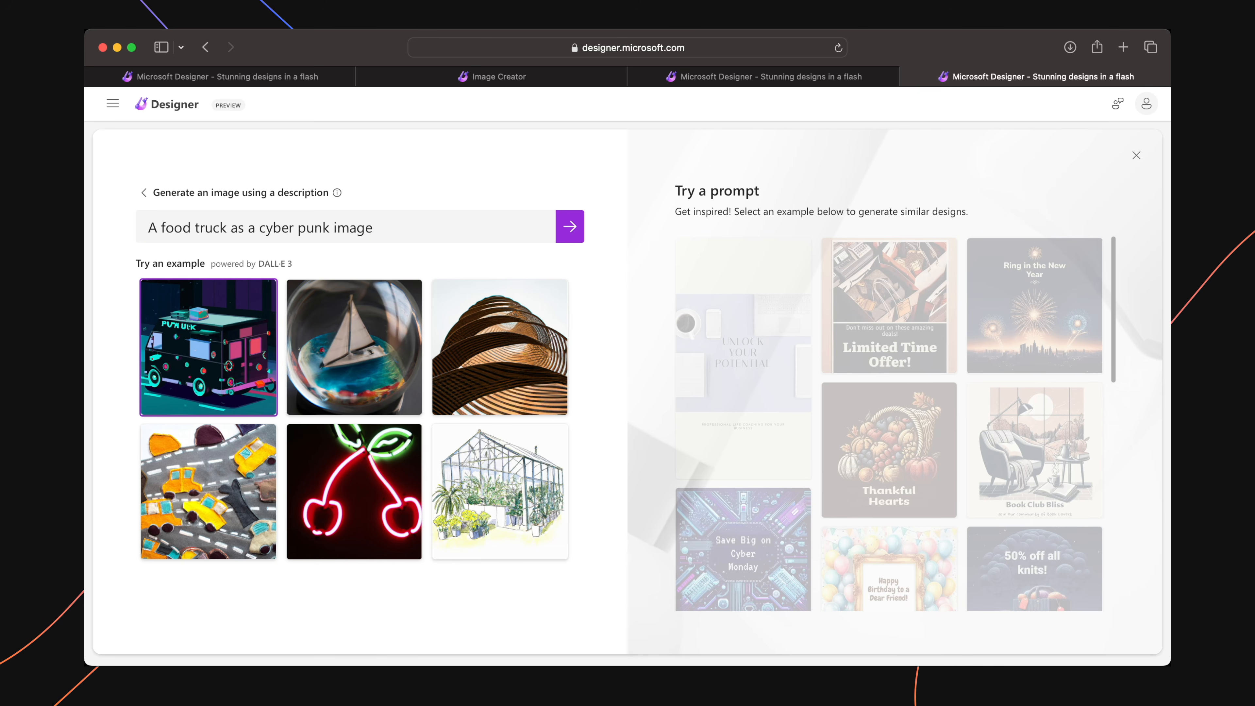
{"action": "left_click", "coordinate": [570, 227]}
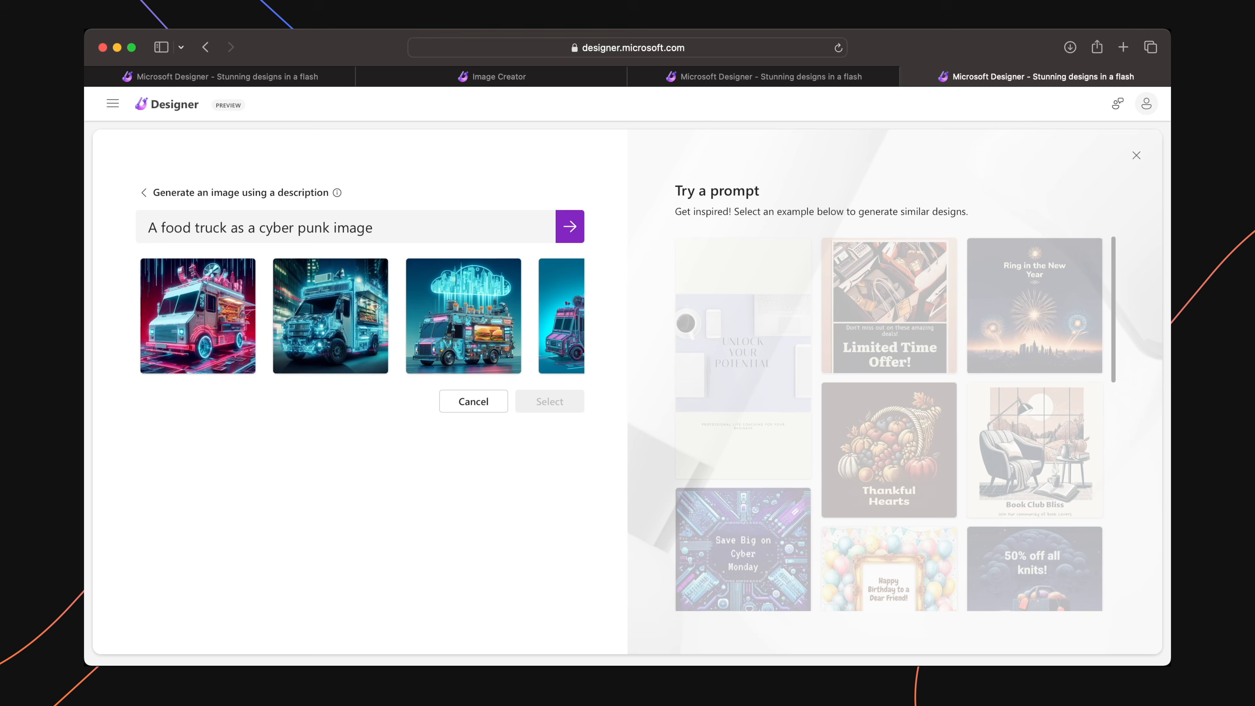
{"action": "left_click", "coordinate": [331, 321]}
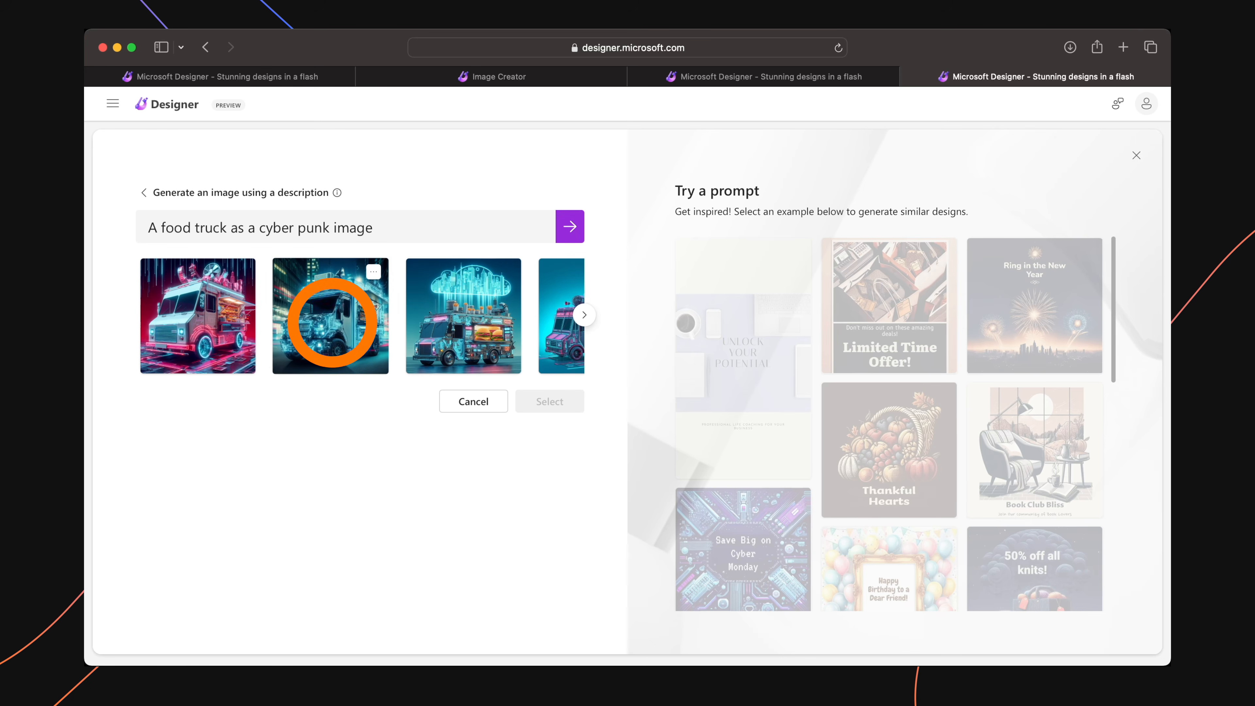
{"action": "left_click", "coordinate": [549, 401]}
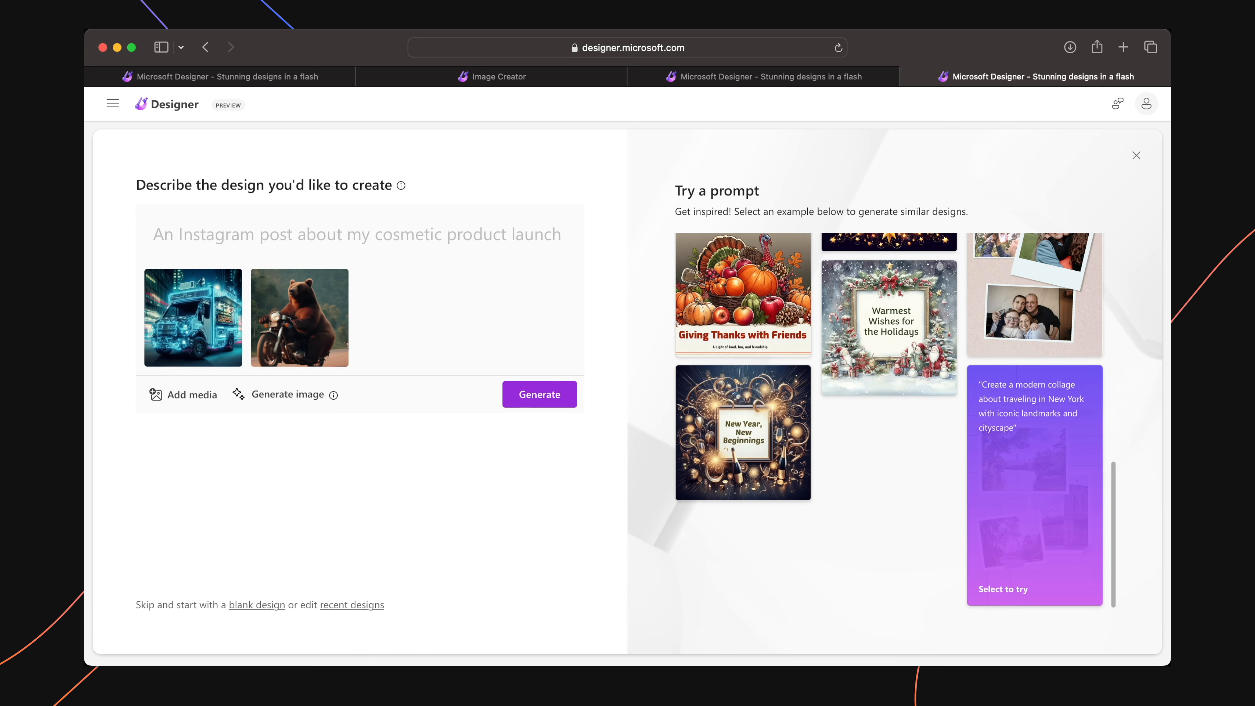
Generate designs from the example prompt for a modern New York travel collage, and regenerate them with the suggested blue, yellow and gray version
{"action": "left_click", "coordinate": [1043, 479]}
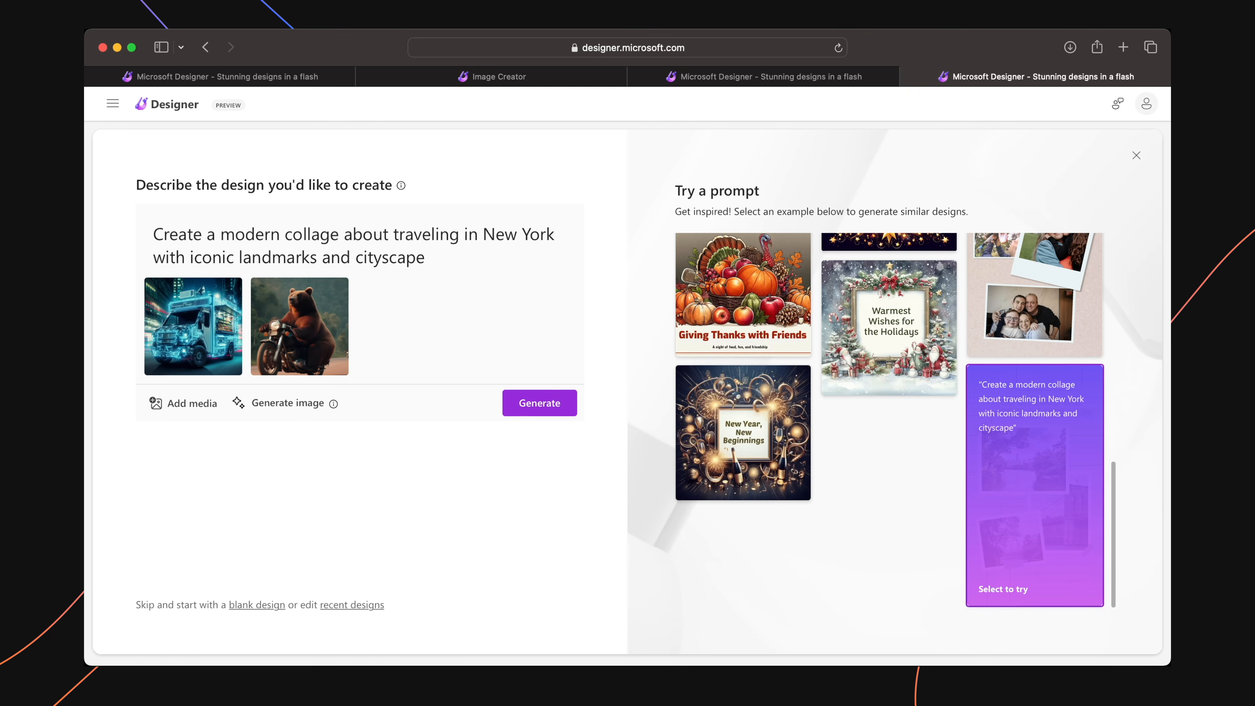
{"action": "left_click", "coordinate": [538, 404]}
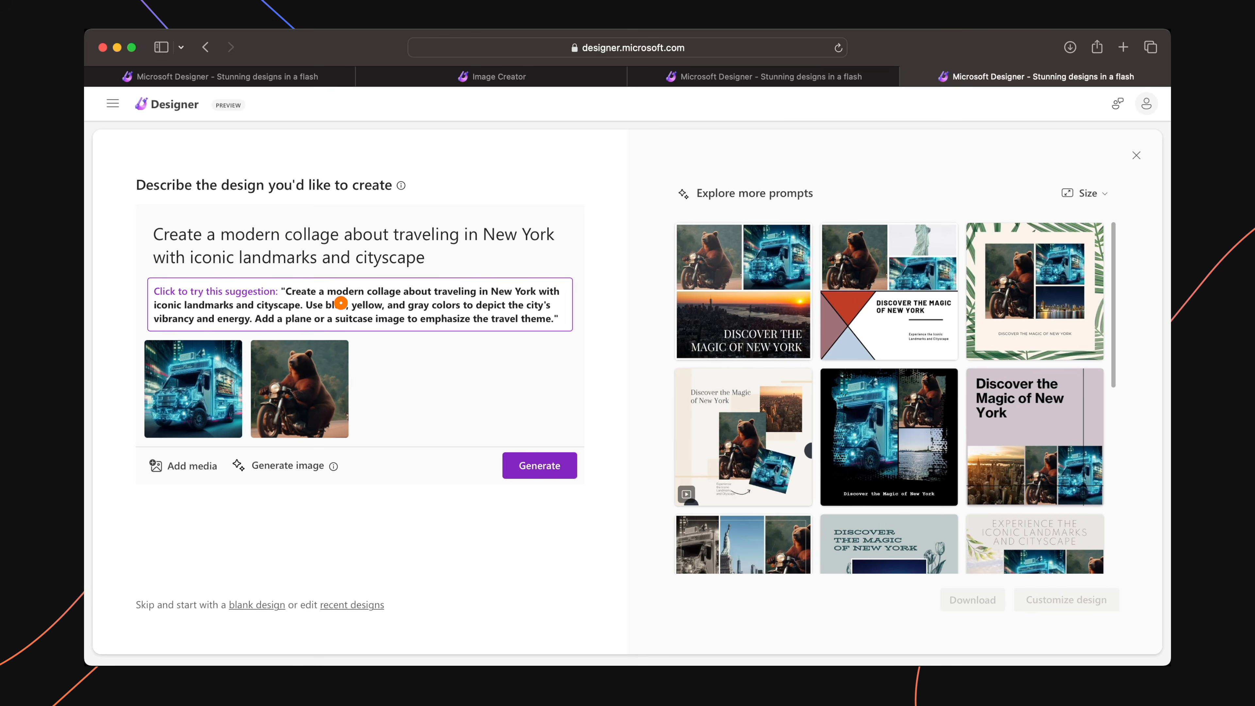
{"action": "left_click", "coordinate": [341, 303]}
{"action": "left_click", "coordinate": [538, 468]}
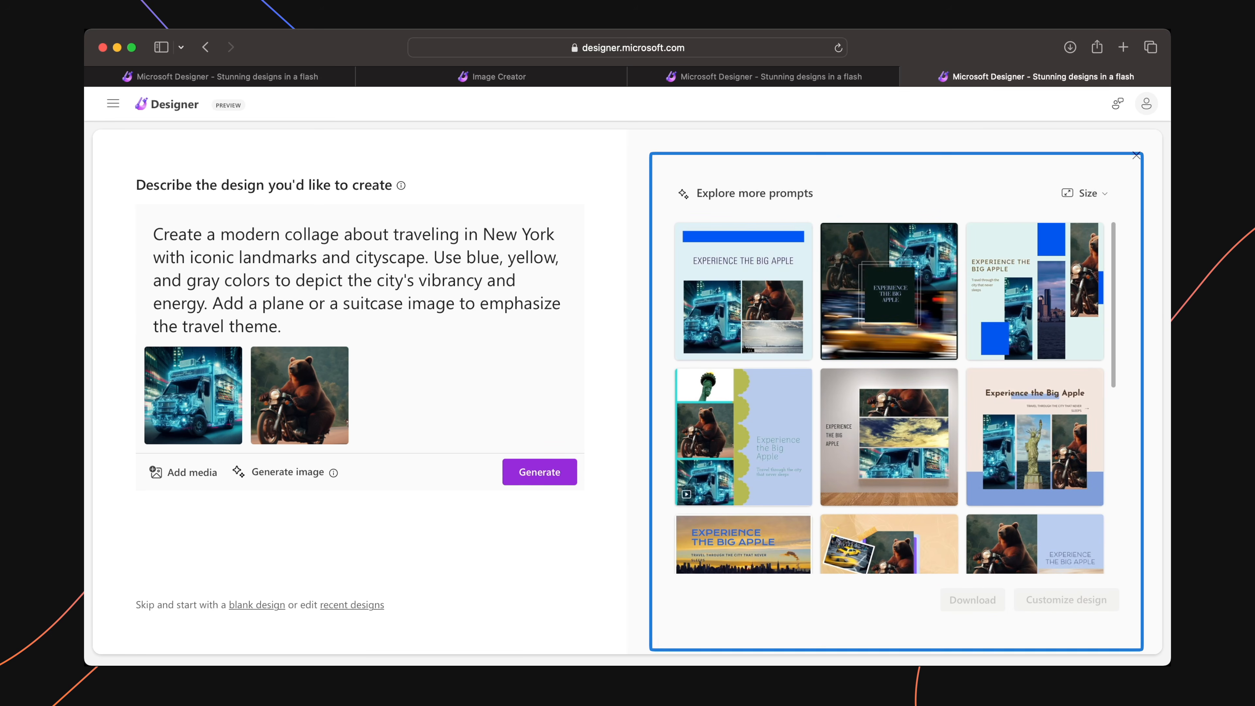
{"action": "scroll", "coordinate": [890, 396], "scroll_direction": "down", "scroll_amount": 3}
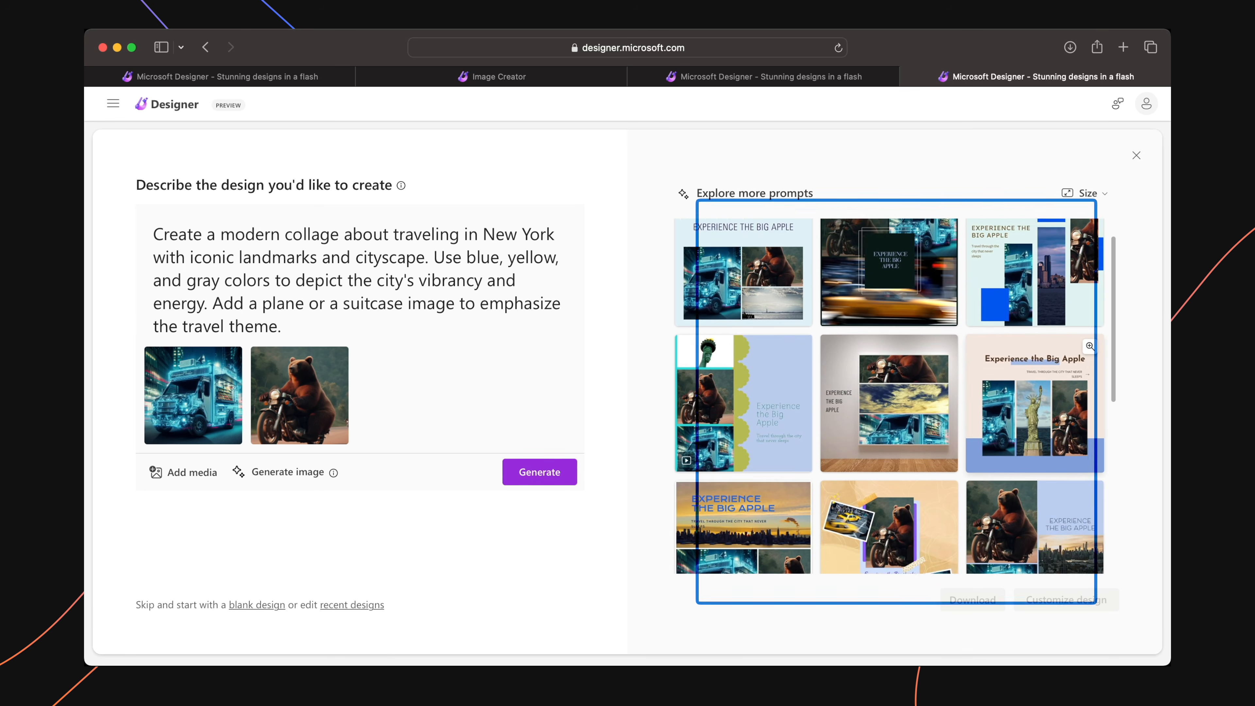
{"action": "scroll", "coordinate": [889, 396], "scroll_direction": "down", "scroll_amount": 2}
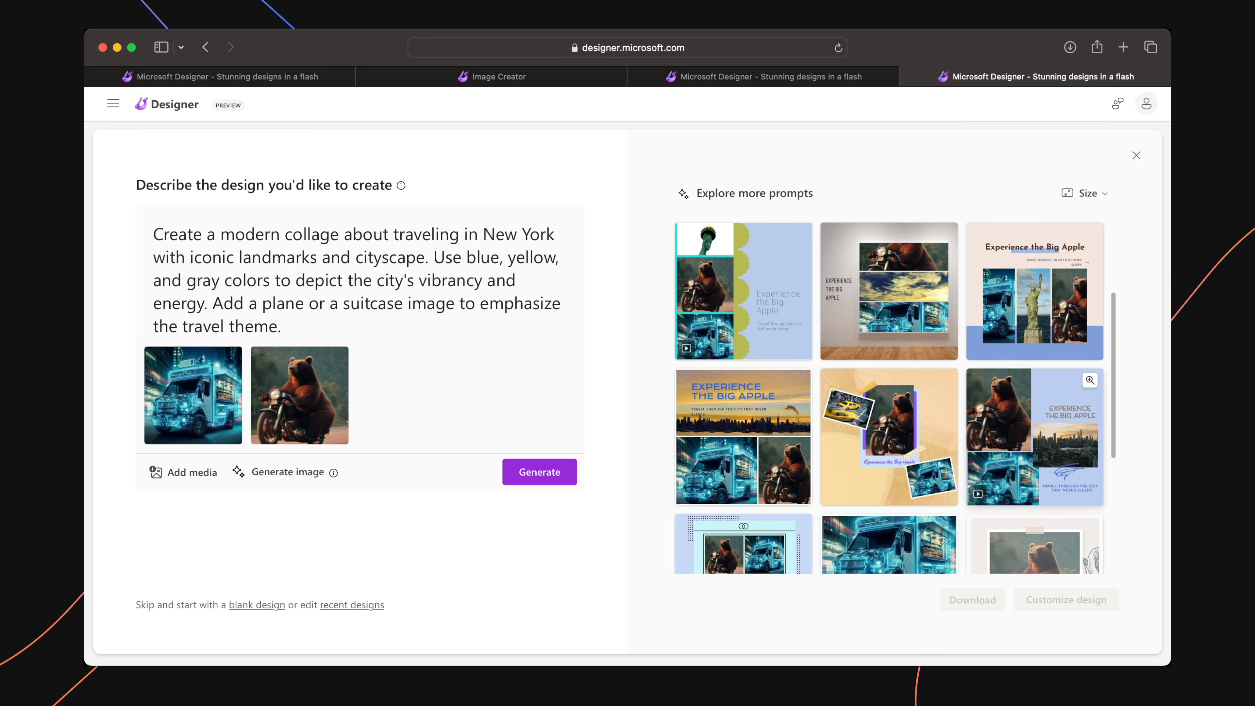
Choose the generated design with the food truck above the bear and sunset skyline, and open it for customizing
{"action": "scroll", "coordinate": [1038, 421], "scroll_direction": "down", "scroll_amount": 2}
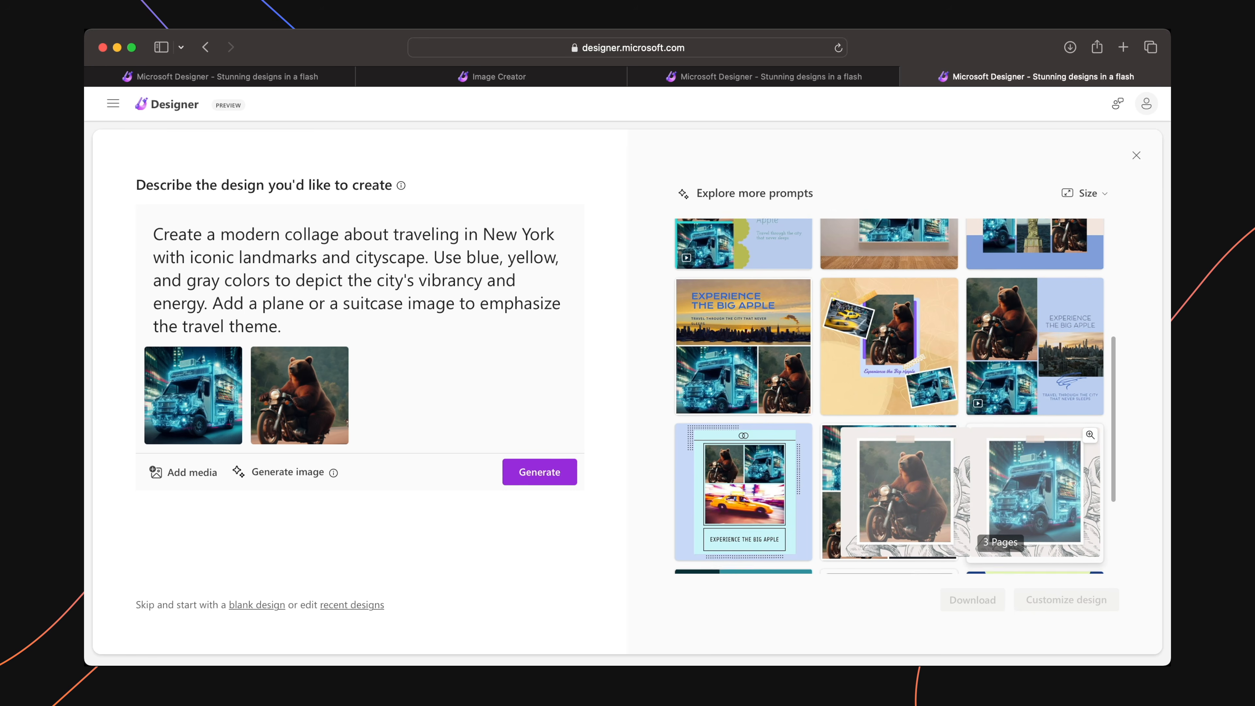
{"action": "scroll", "coordinate": [1038, 469], "scroll_direction": "down", "scroll_amount": 2}
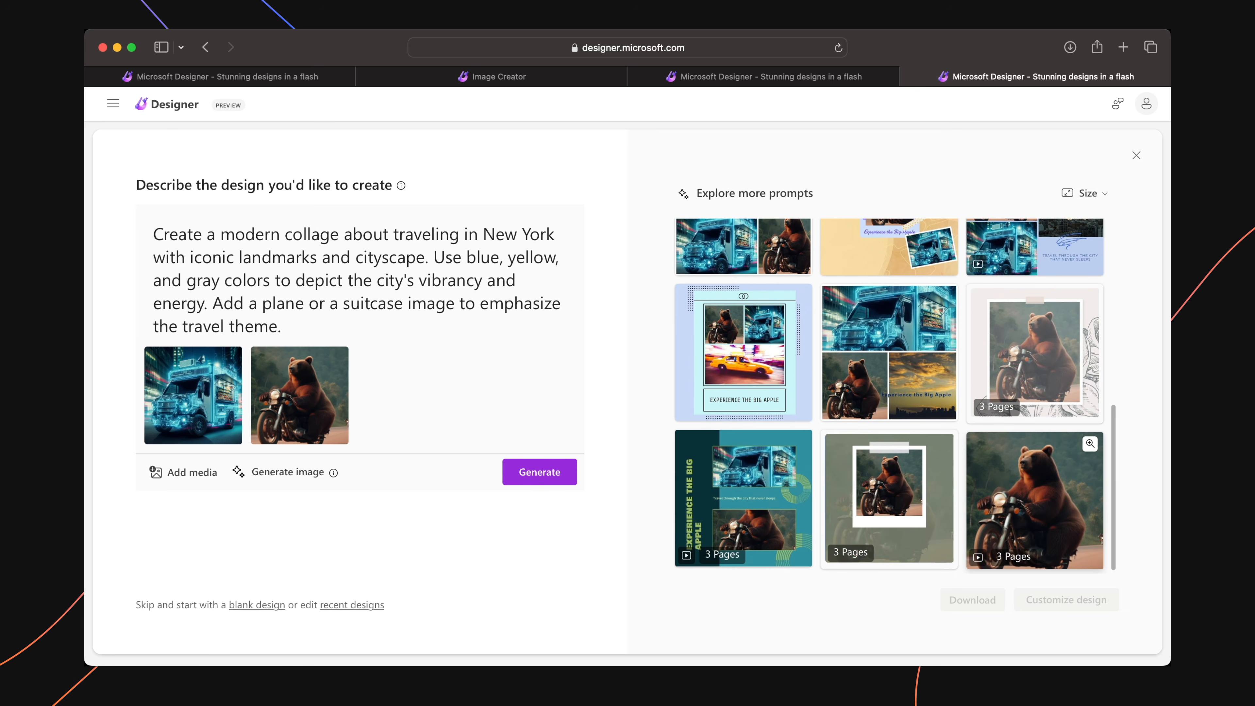
{"action": "scroll", "coordinate": [1038, 494], "scroll_direction": "up", "scroll_amount": 1}
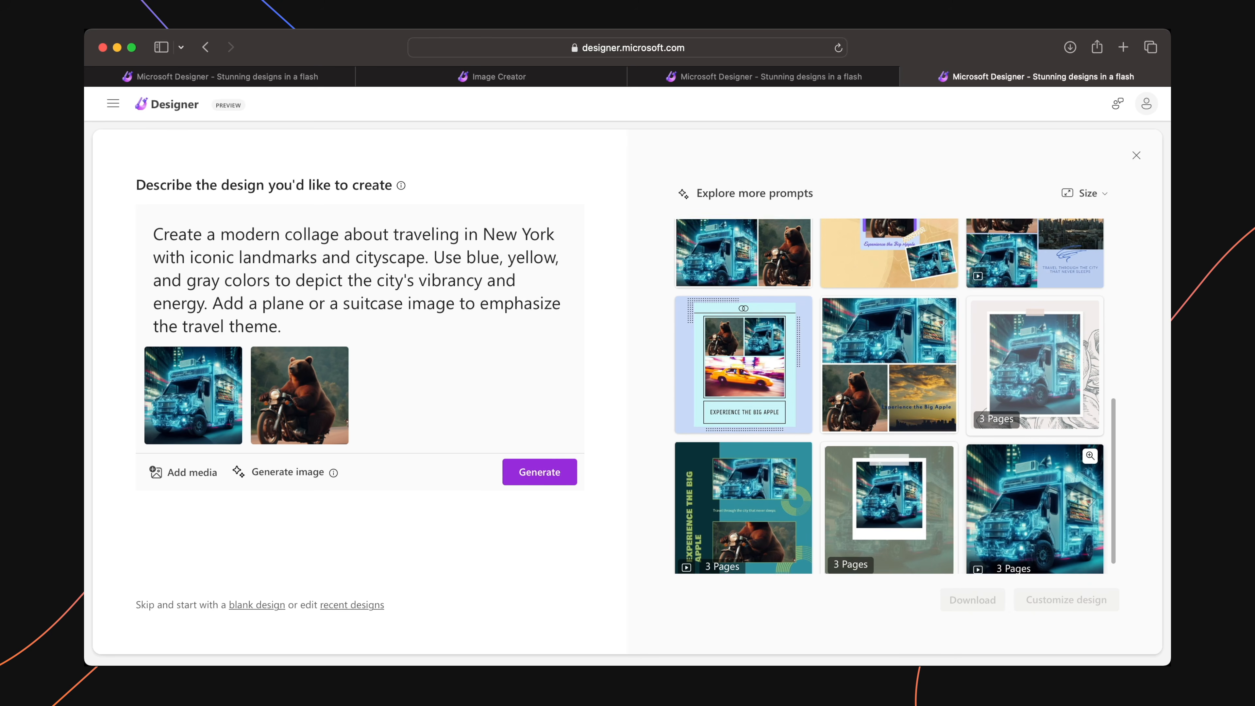
{"action": "scroll", "coordinate": [1037, 495], "scroll_direction": "up", "scroll_amount": 2}
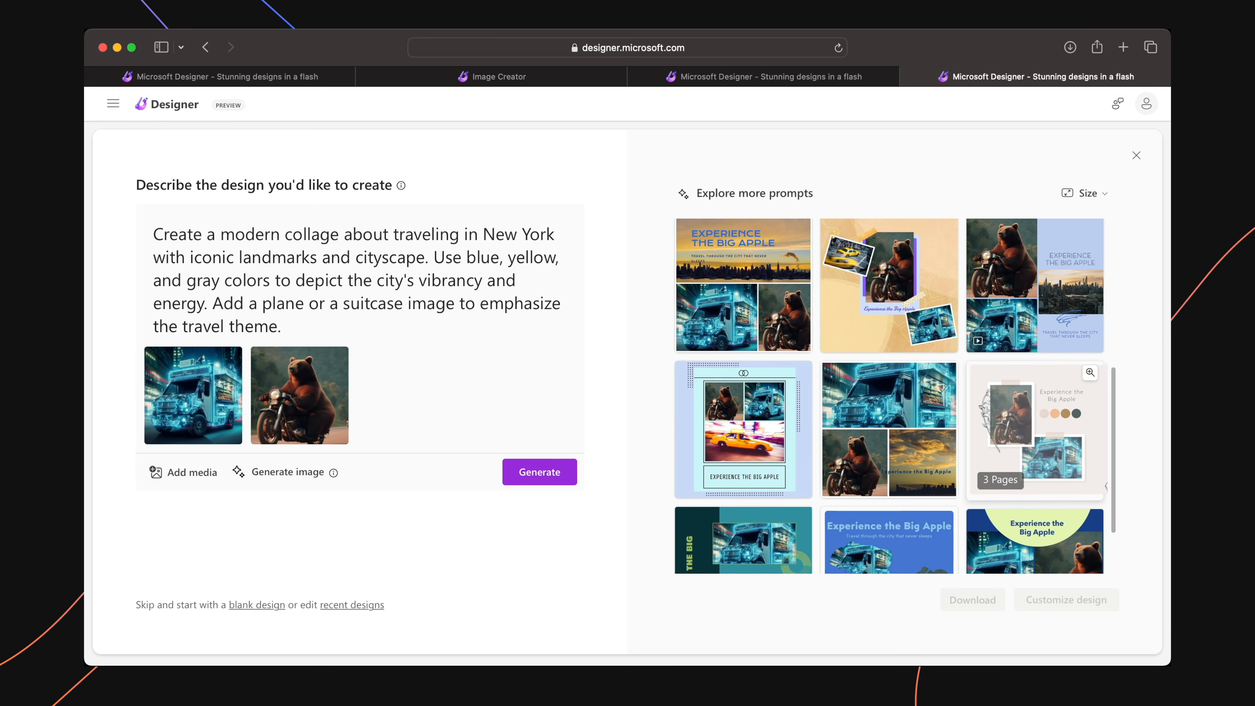
{"action": "scroll", "coordinate": [892, 459], "scroll_direction": "up", "scroll_amount": 1}
{"action": "left_click", "coordinate": [892, 459]}
{"action": "left_click", "coordinate": [1066, 599]}
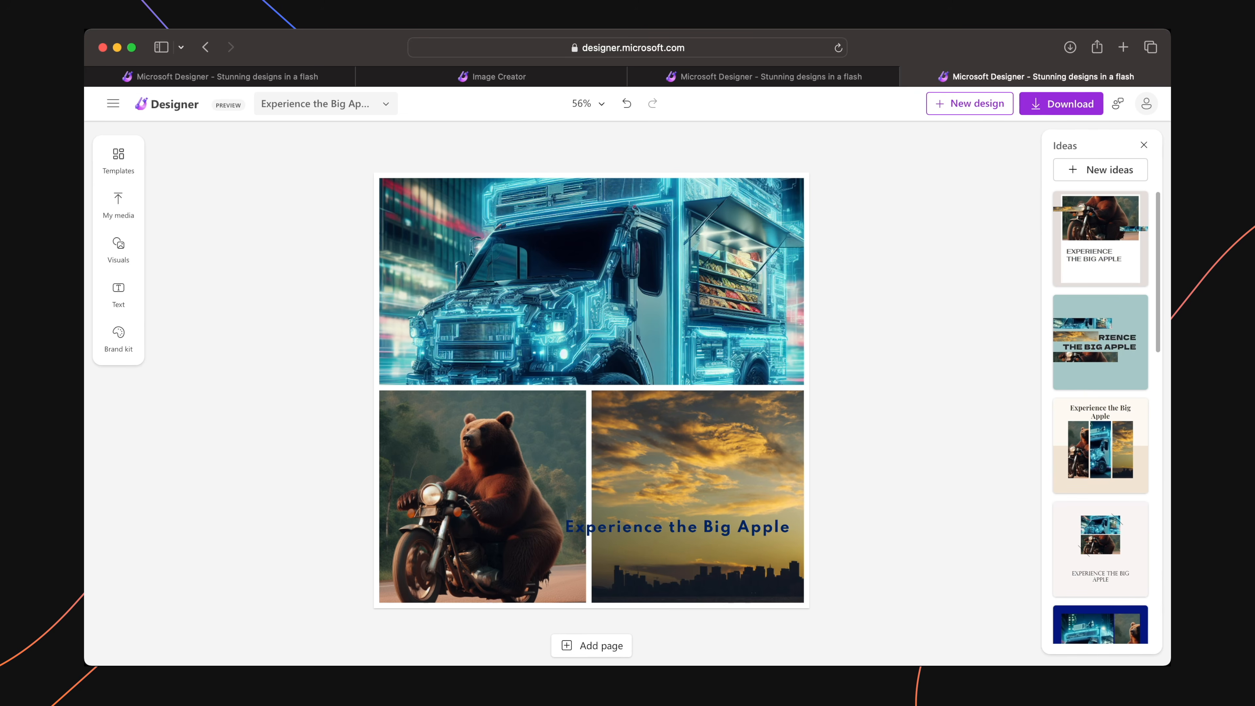
Rewrite the "Experience the Big Apple" headline as "Explore NYC" with the AI Rewrite tool
{"action": "left_click", "coordinate": [668, 527]}
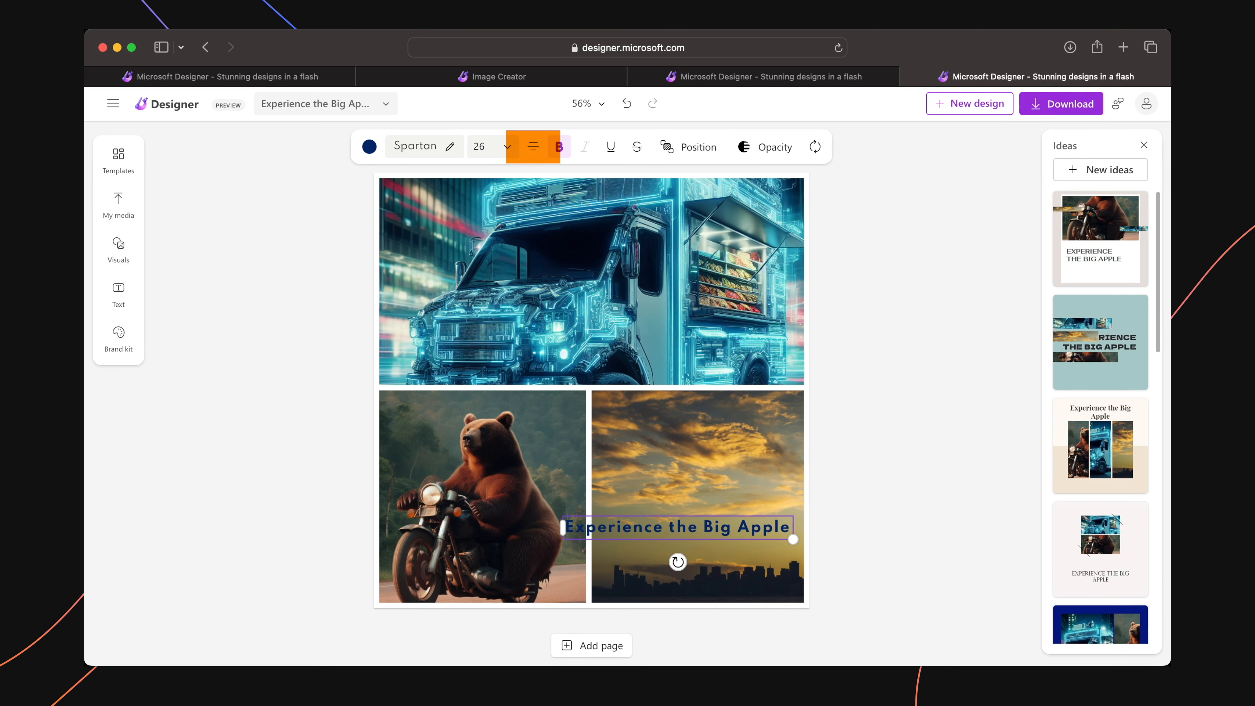
{"action": "left_click", "coordinate": [690, 147]}
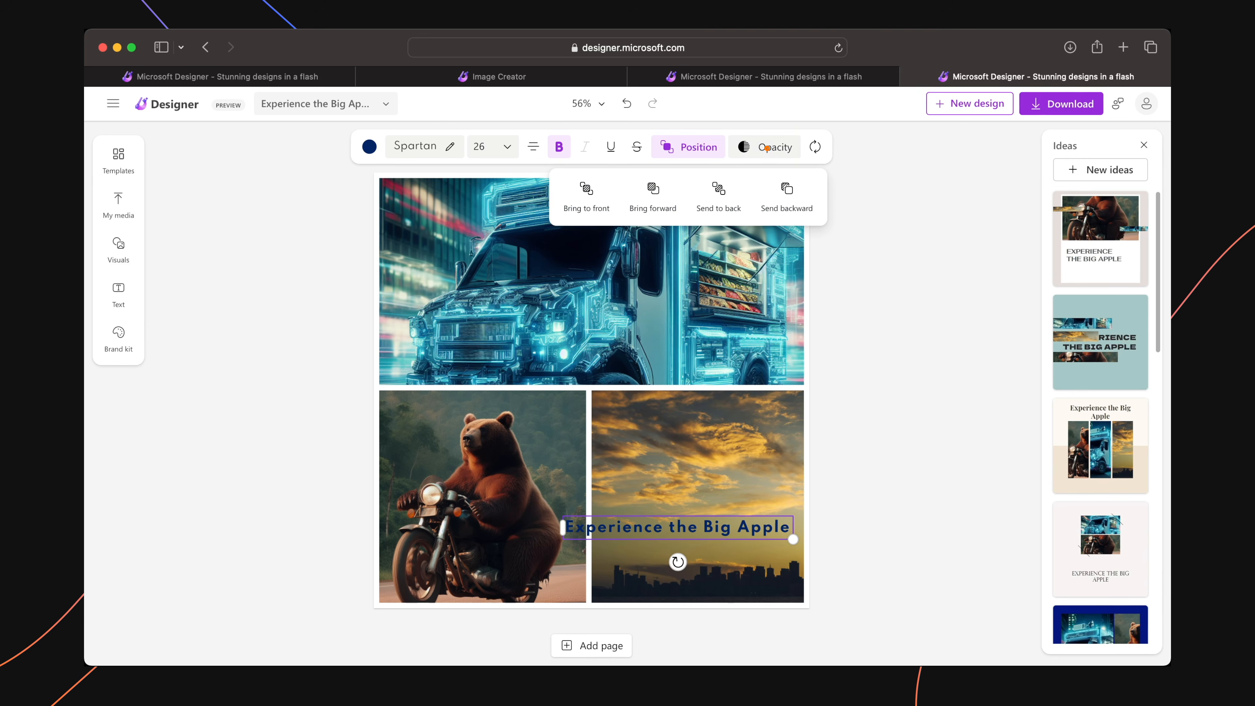
{"action": "left_click", "coordinate": [767, 147]}
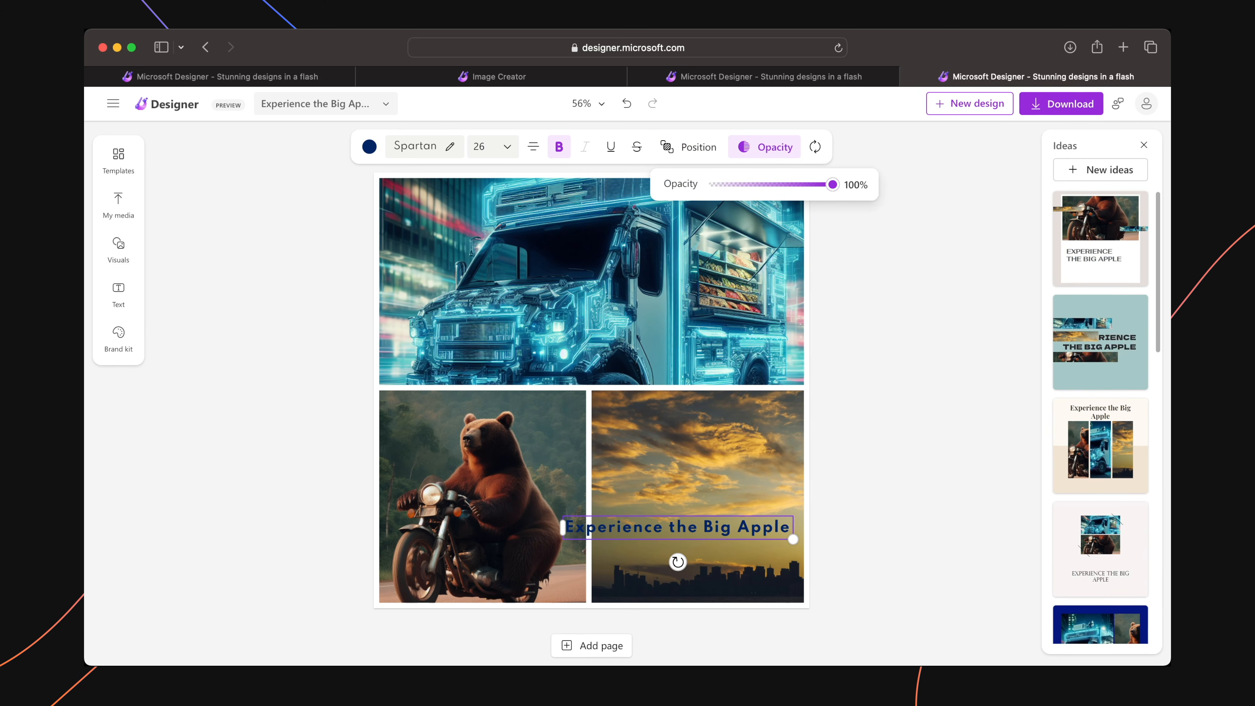
{"action": "left_click", "coordinate": [815, 147]}
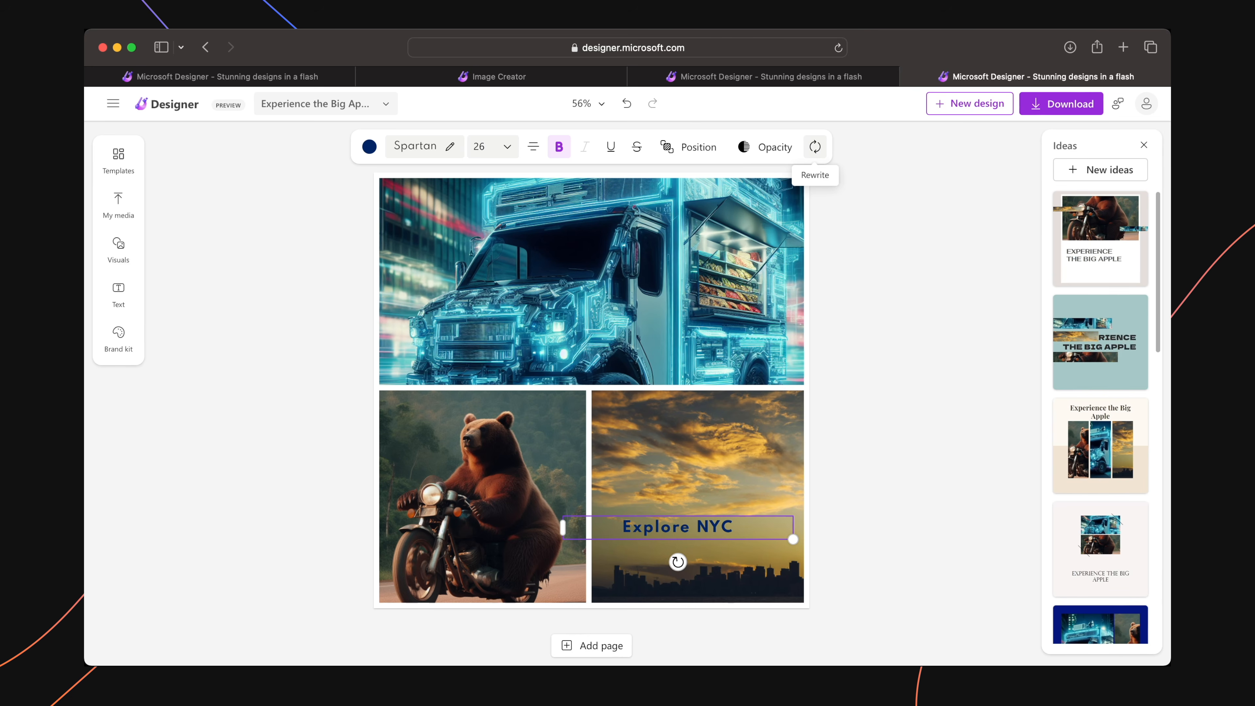
{"action": "key", "text": "Escape"}
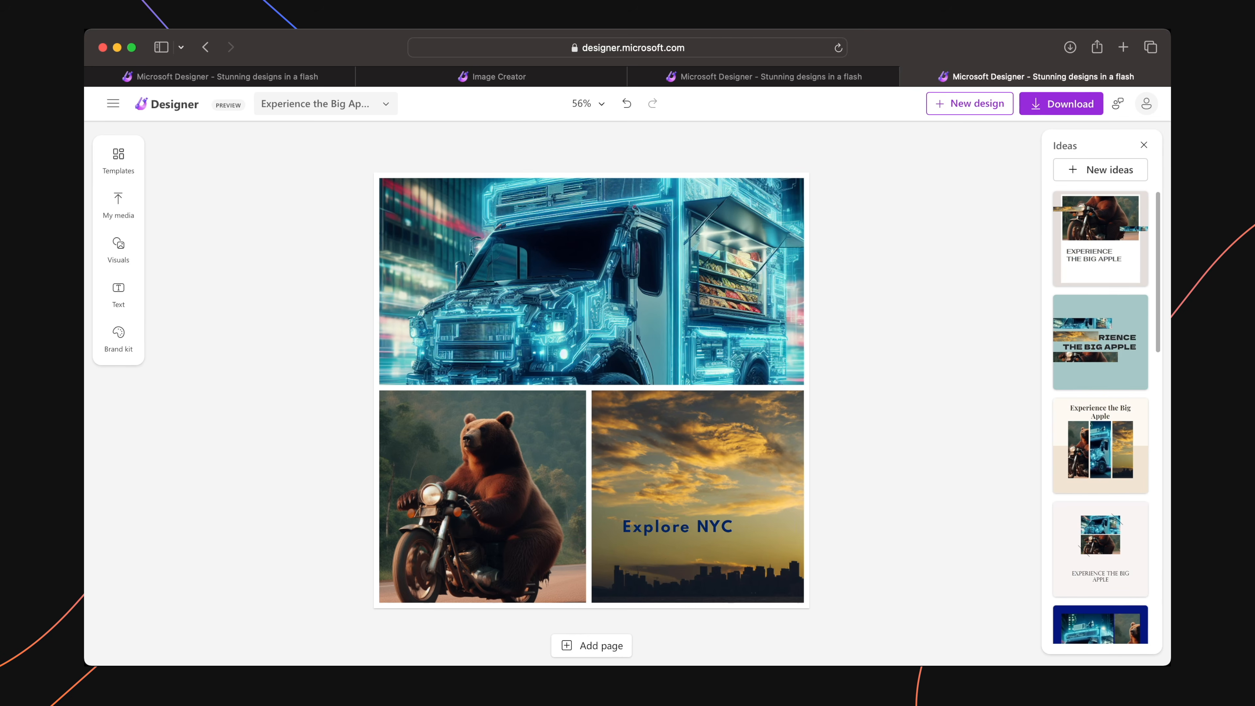
Move the "Explore NYC" headline higher over the sunset image, enlarge it to size 35, and narrow its text box to start at that image's edge
{"action": "left_click", "coordinate": [673, 533]}
{"action": "left_click_drag", "start_coordinate": [673, 532], "coordinate": [671, 468]}
{"action": "left_click_drag", "start_coordinate": [790, 476], "coordinate": [861, 482]}
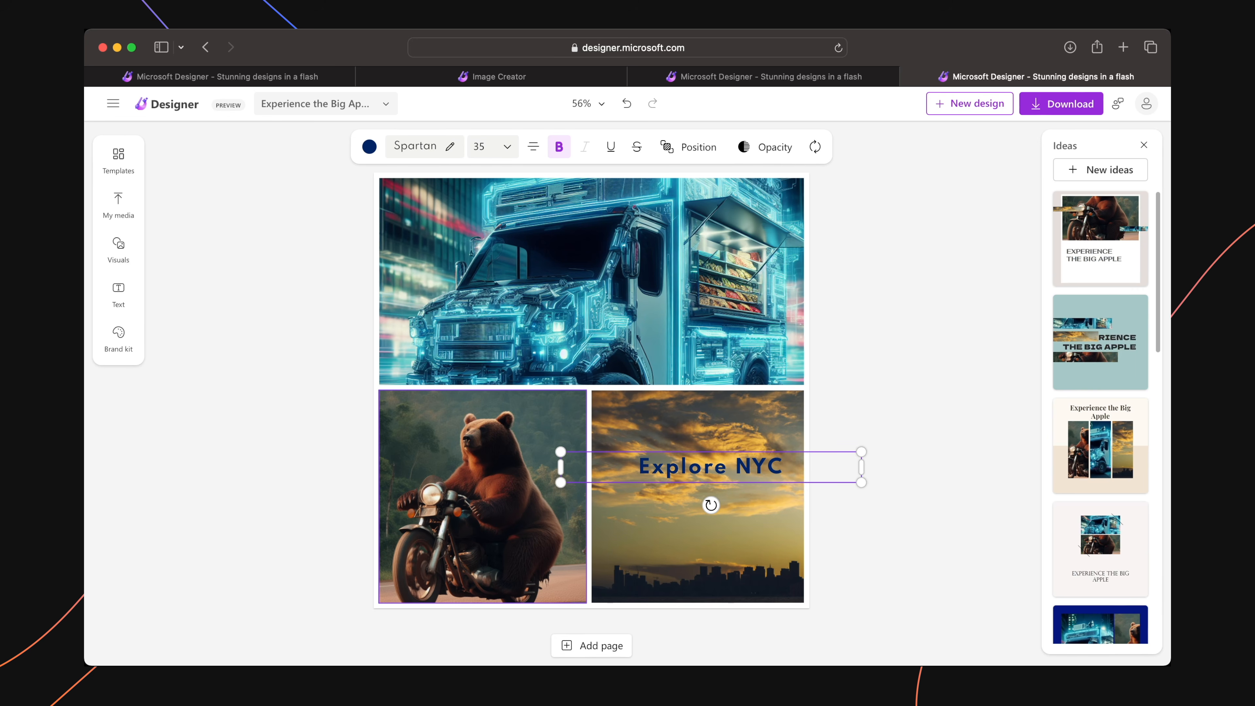
{"action": "left_click_drag", "start_coordinate": [560, 467], "coordinate": [589, 467]}
{"action": "mouse_move", "coordinate": [725, 505]}
{"action": "left_mouse_down"}
{"action": "mouse_move", "coordinate": [757, 482]}
{"action": "mouse_move", "coordinate": [714, 427]}
{"action": "mouse_move", "coordinate": [692, 482]}
{"action": "mouse_move", "coordinate": [725, 505]}
{"action": "left_mouse_up"}
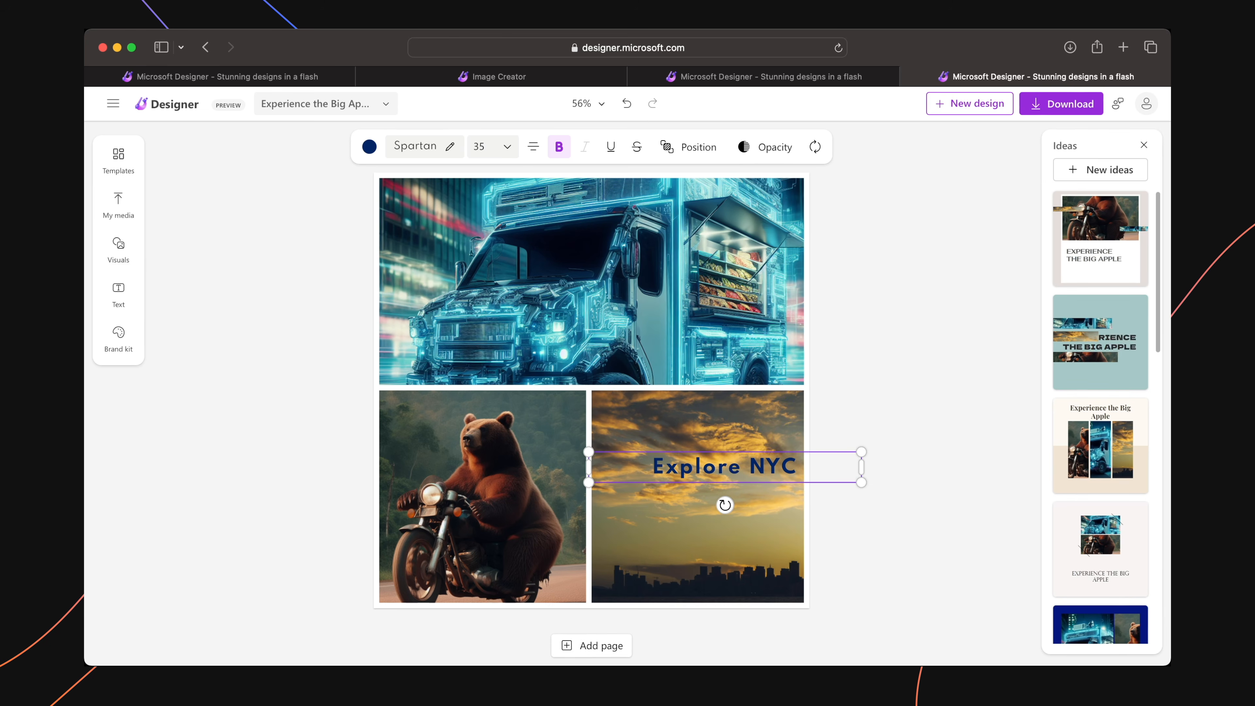
Try removing the bear image's background, restore the original, and look at its crop frame without changing it
{"action": "left_click", "coordinate": [482, 489]}
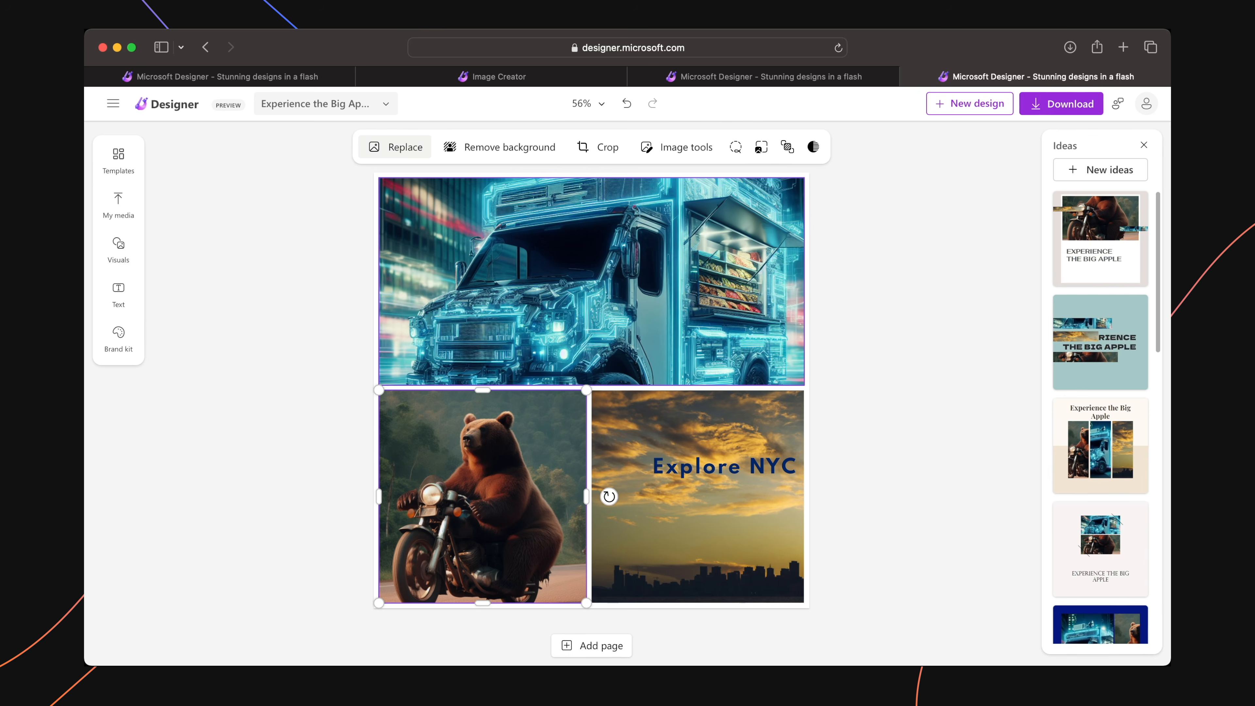
{"action": "left_click", "coordinate": [396, 147]}
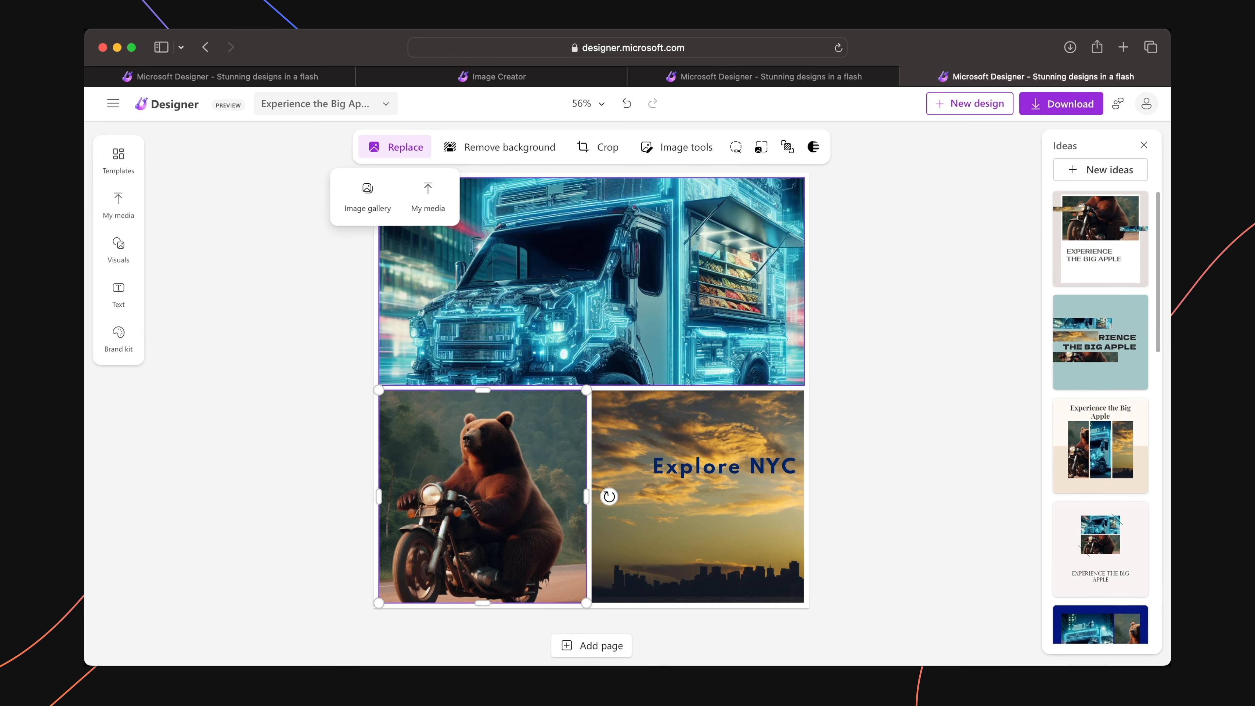
{"action": "left_click", "coordinate": [499, 148]}
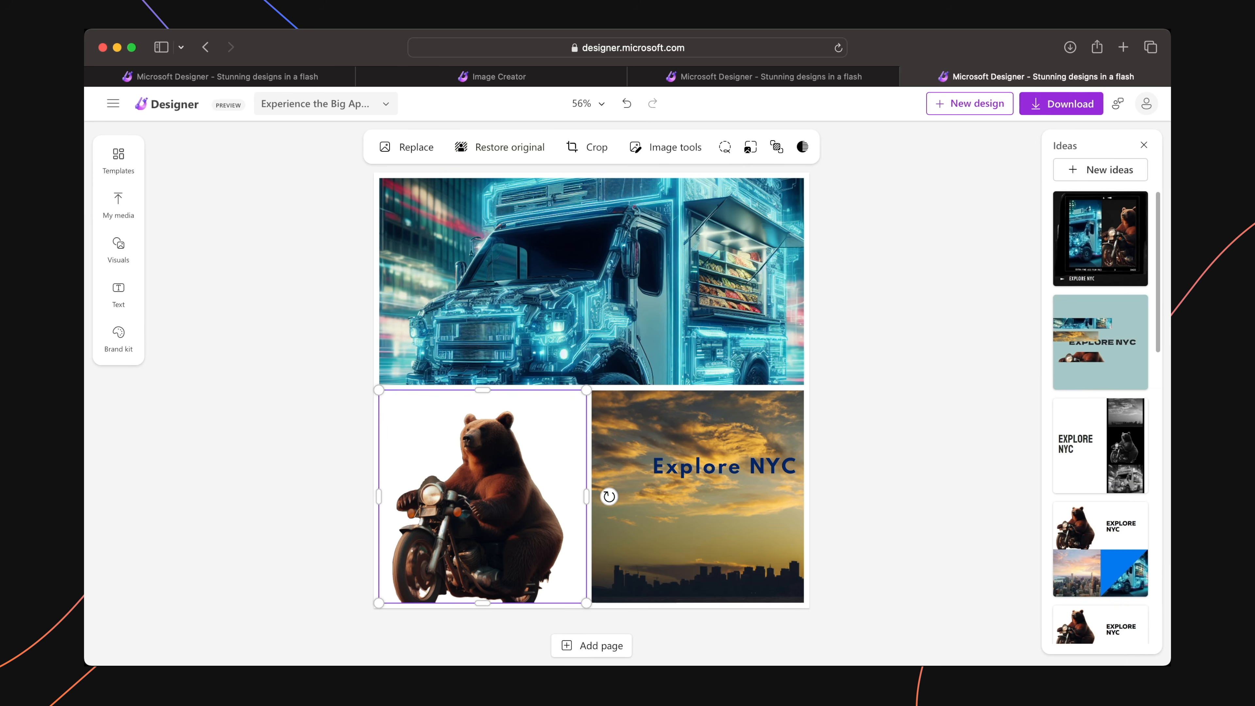
{"action": "left_click", "coordinate": [504, 147]}
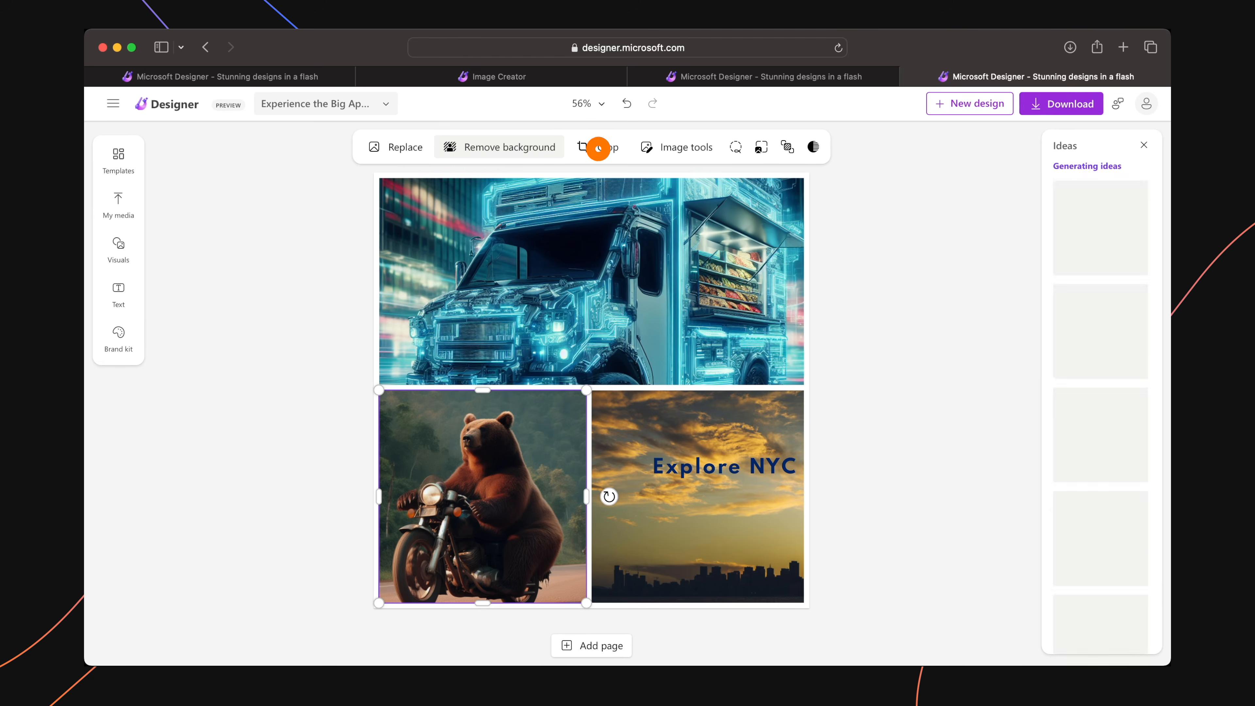
{"action": "left_click", "coordinate": [595, 147]}
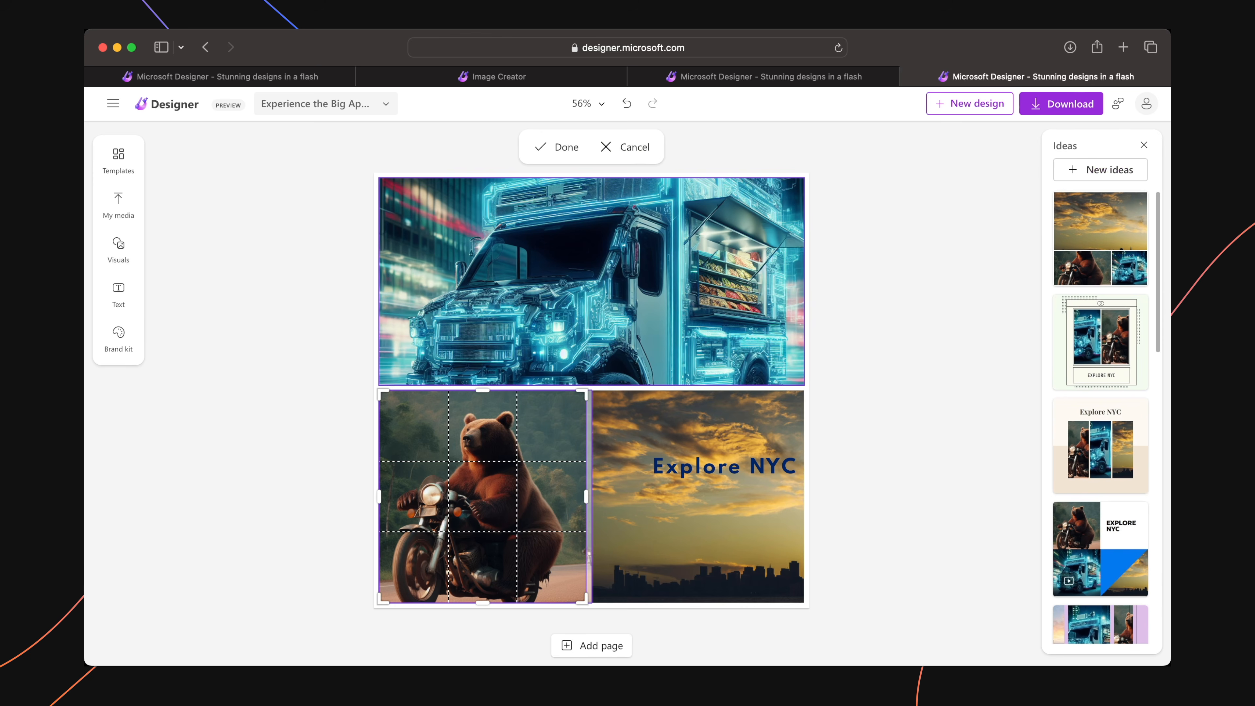
{"action": "left_click", "coordinate": [557, 147]}
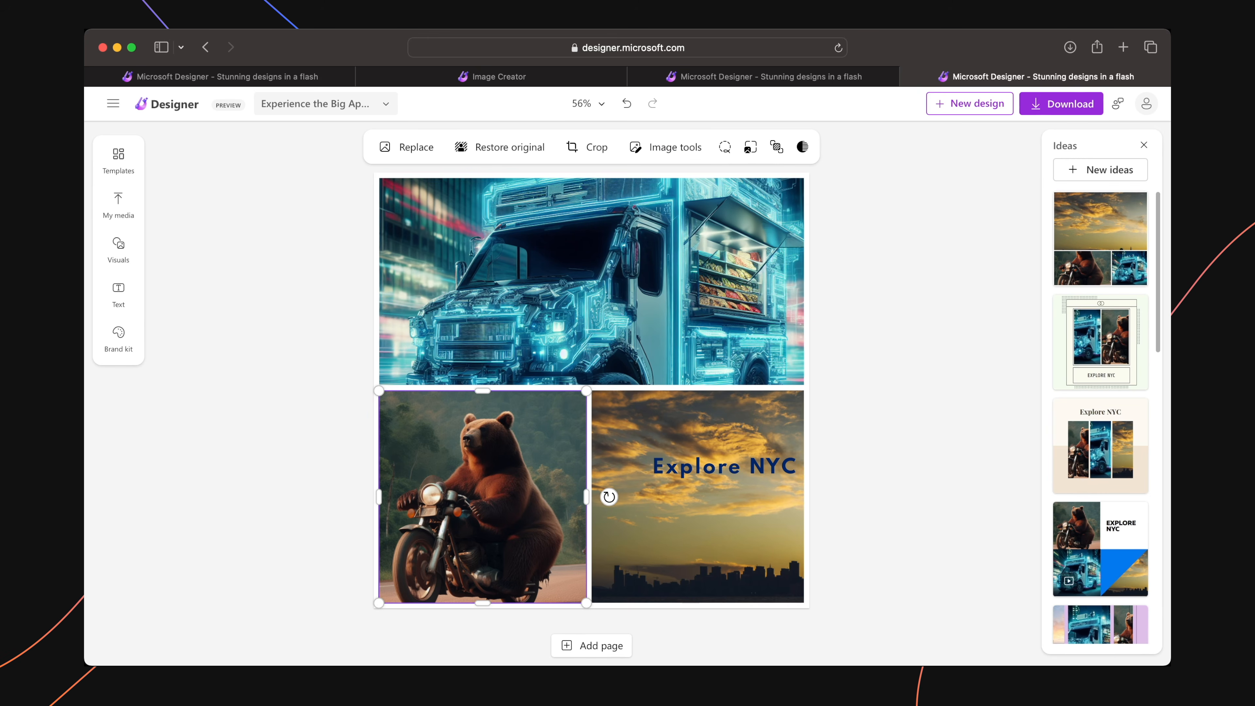
Try duplicating the bear as a separate object and placing the copy over the food truck image
{"action": "left_click", "coordinate": [724, 147]}
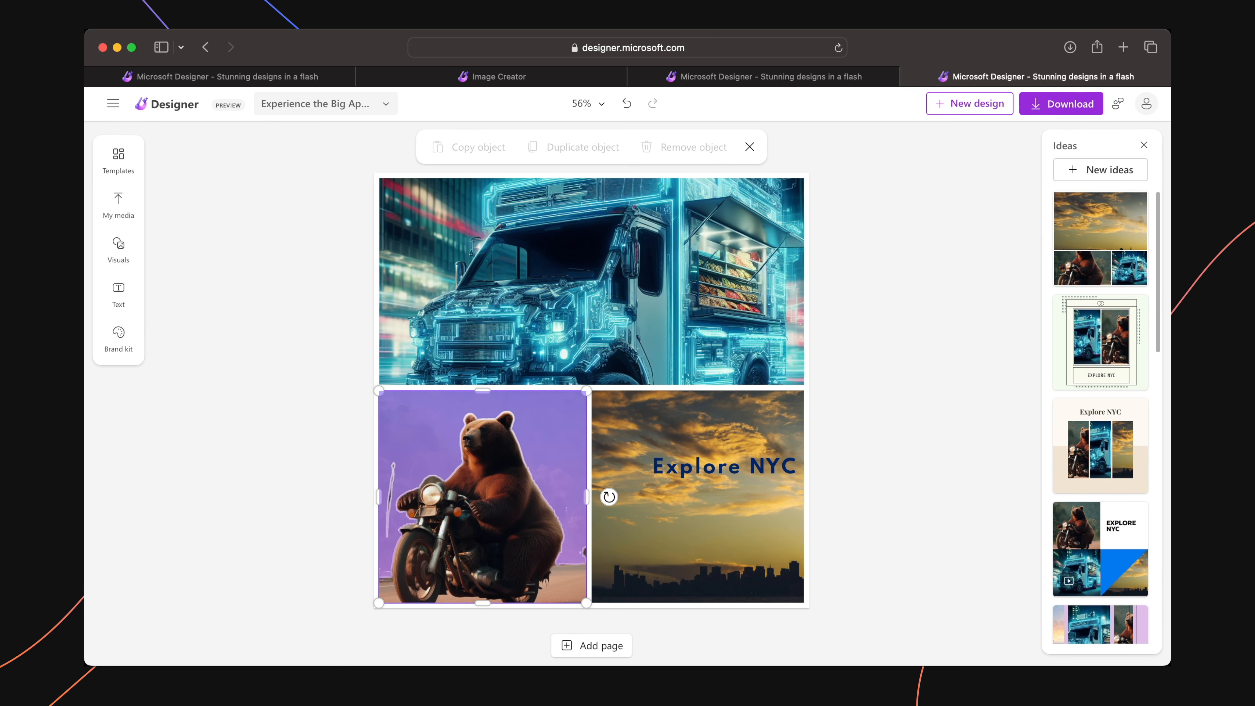
{"action": "left_click", "coordinate": [508, 499]}
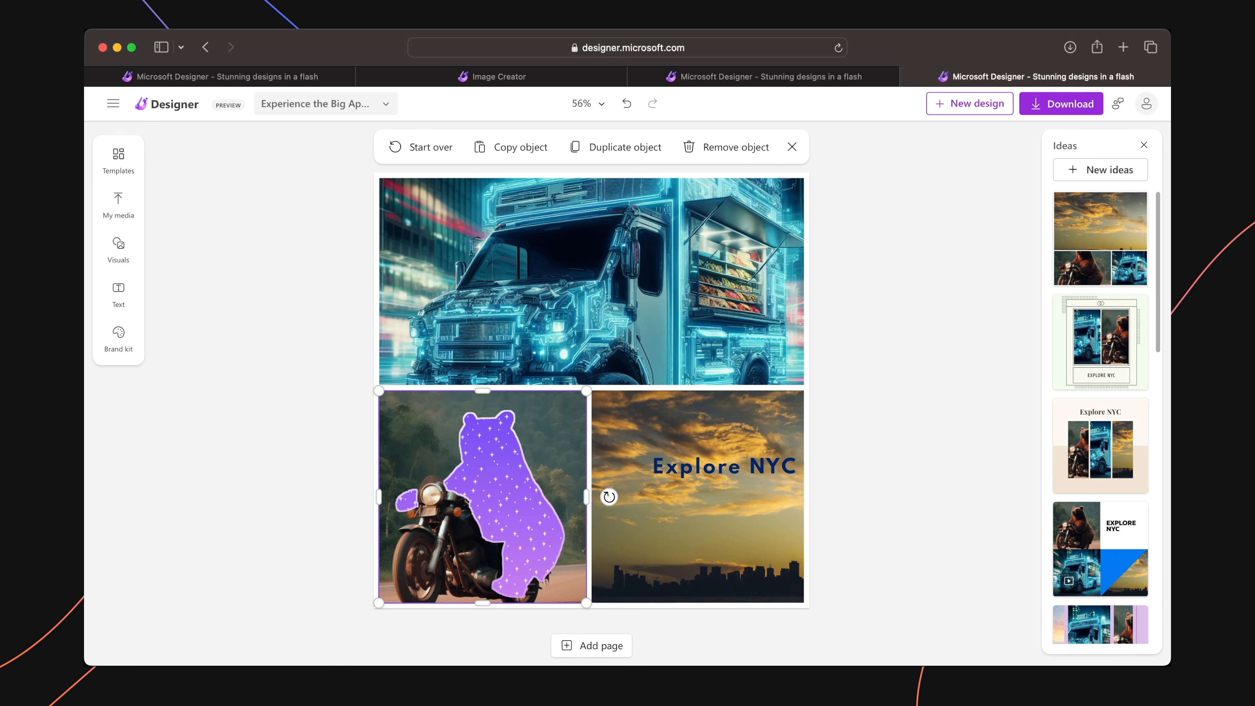
{"action": "left_click", "coordinate": [621, 149]}
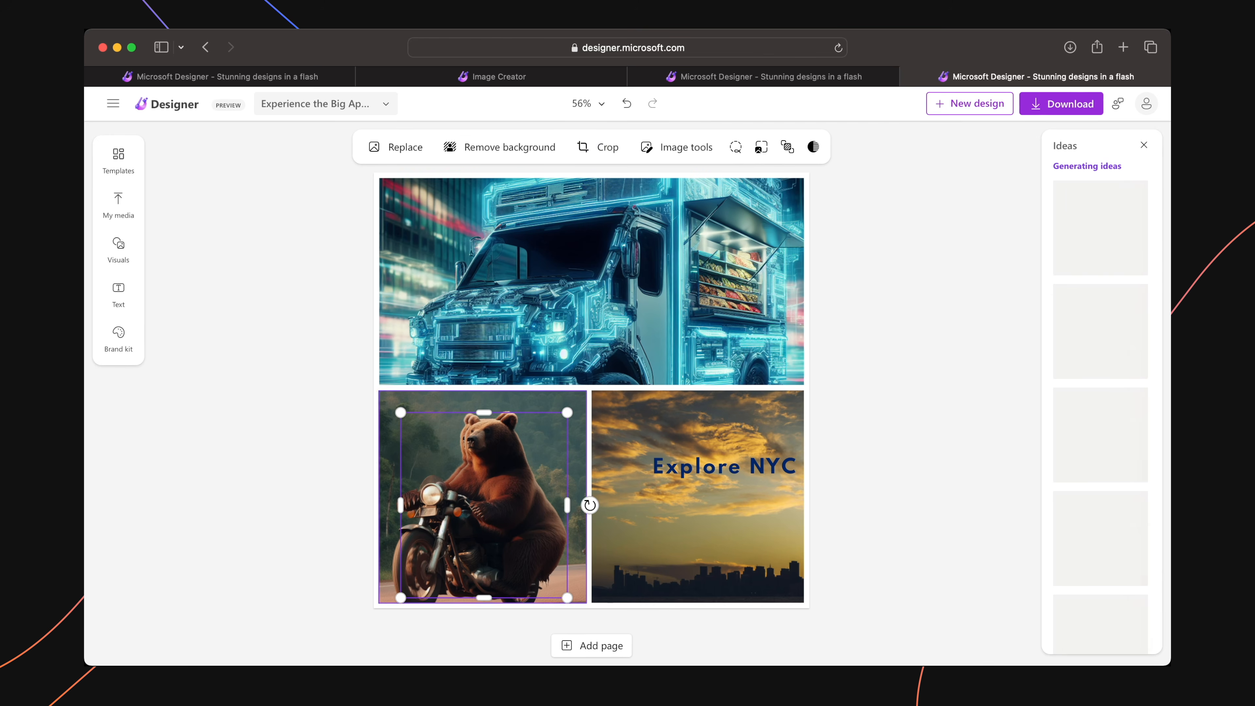
{"action": "left_click_drag", "start_coordinate": [504, 500], "coordinate": [676, 315]}
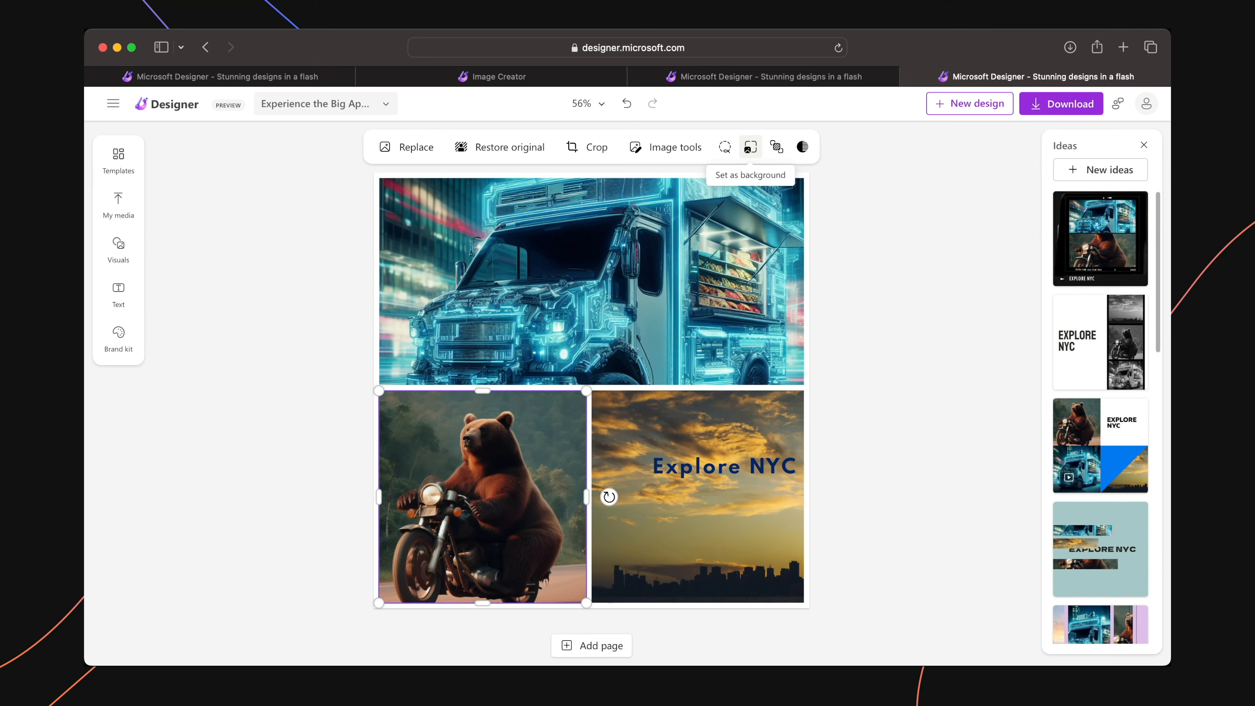
Try setting the bear image as the design background, undo it, and view the image's layering and opacity options
{"action": "left_click", "coordinate": [750, 147]}
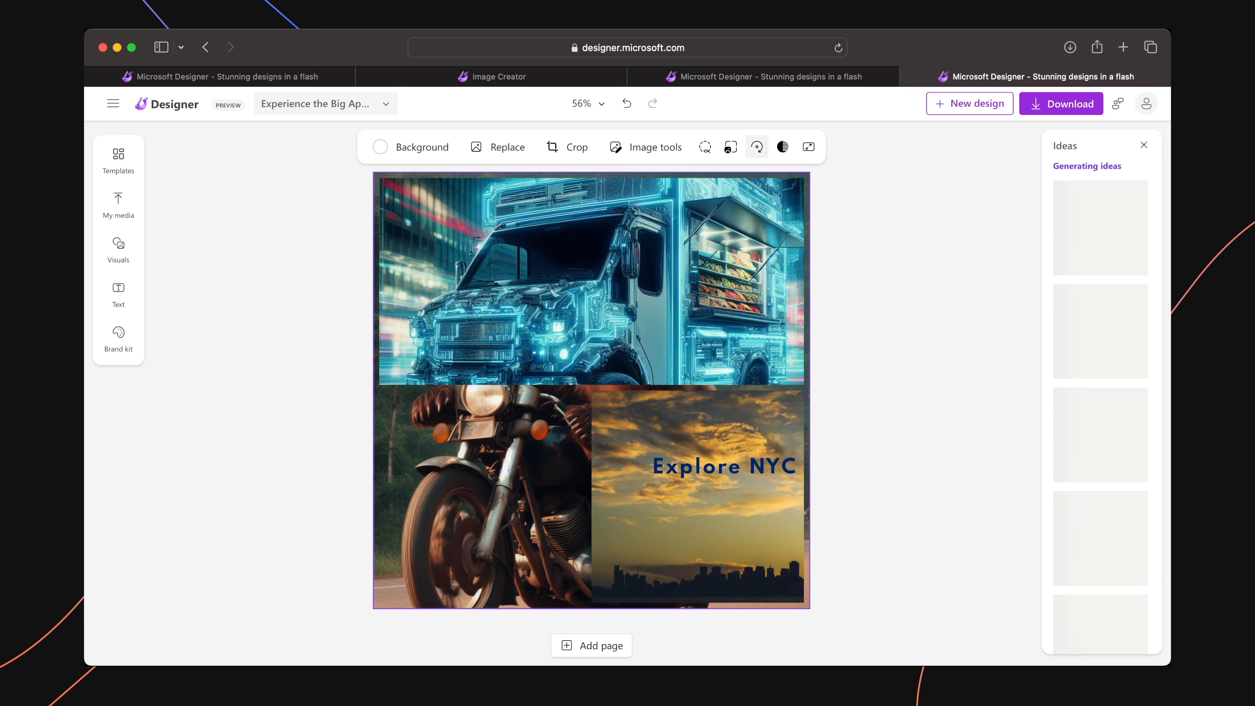
{"action": "key", "text": "super+z"}
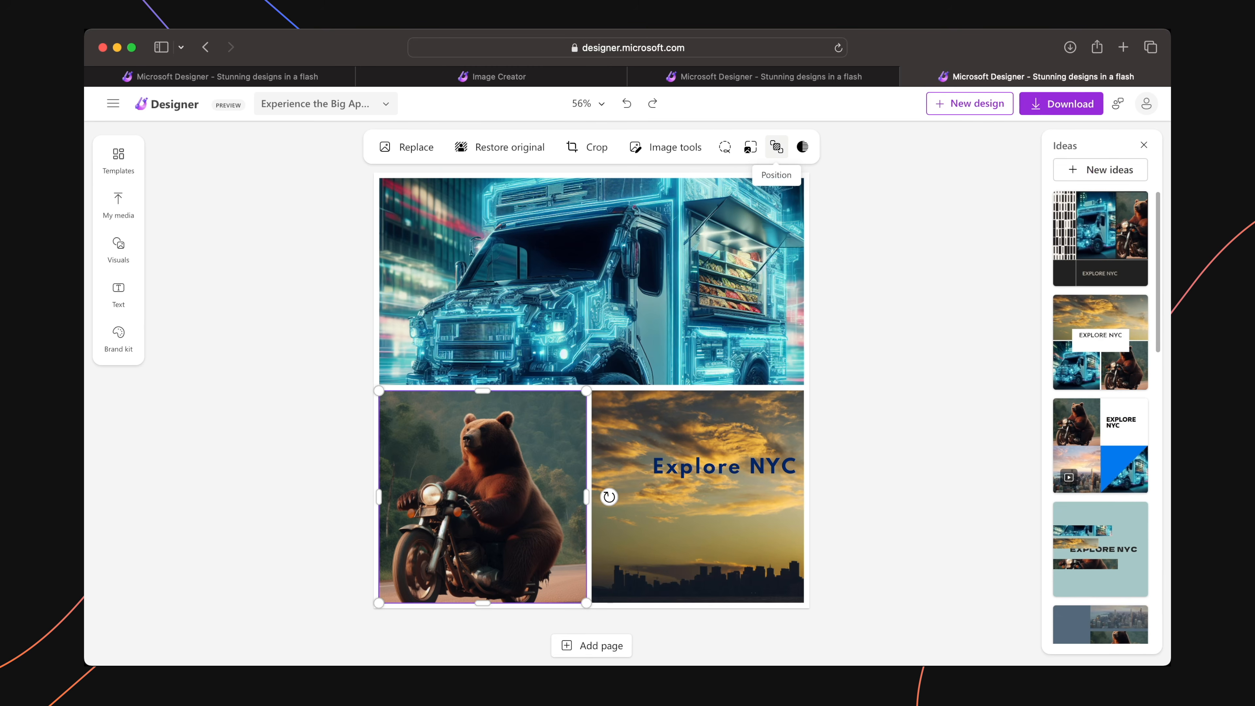
{"action": "left_click", "coordinate": [776, 147]}
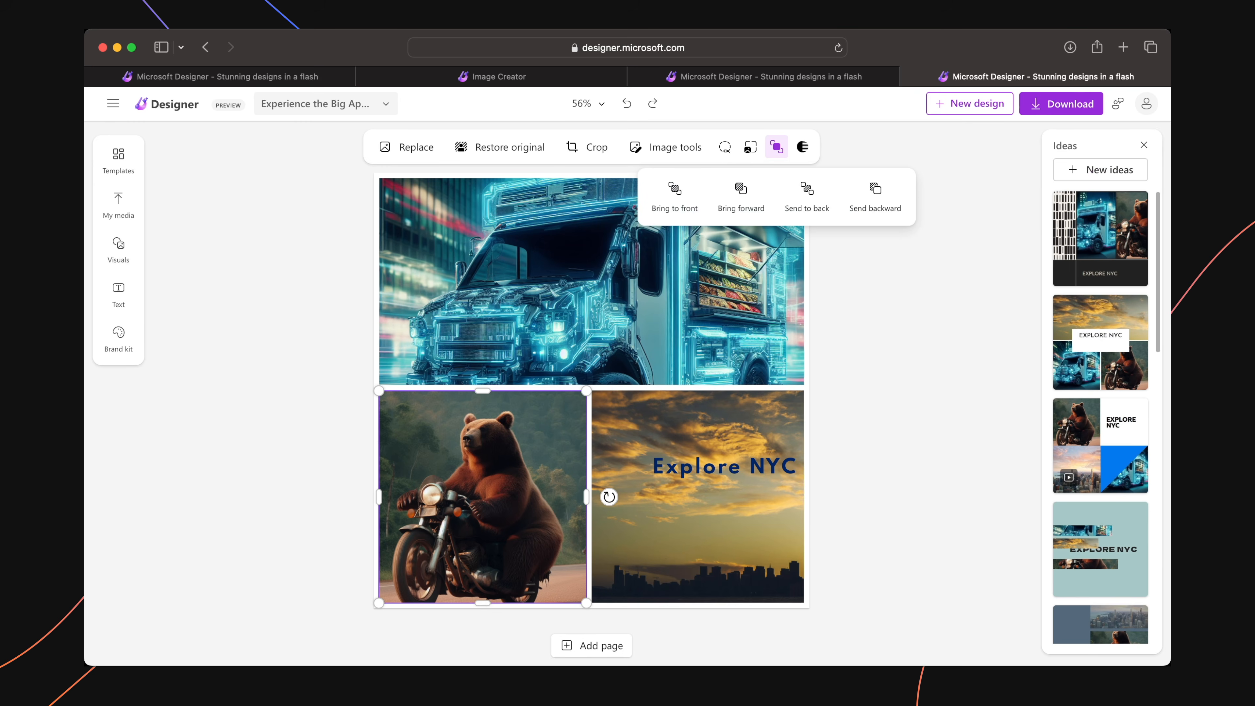
{"action": "left_click", "coordinate": [802, 147]}
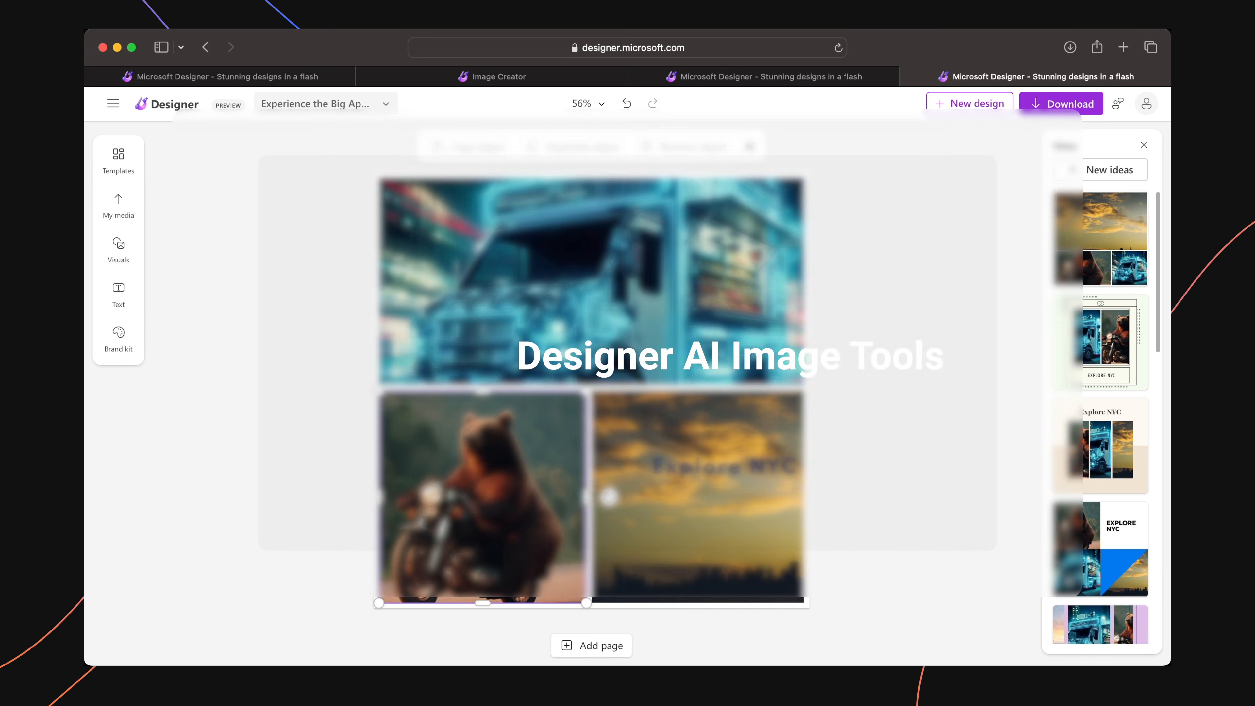
Erase the side mirror next to the windshield in the food truck image with Generative erase
{"action": "left_click", "coordinate": [664, 146]}
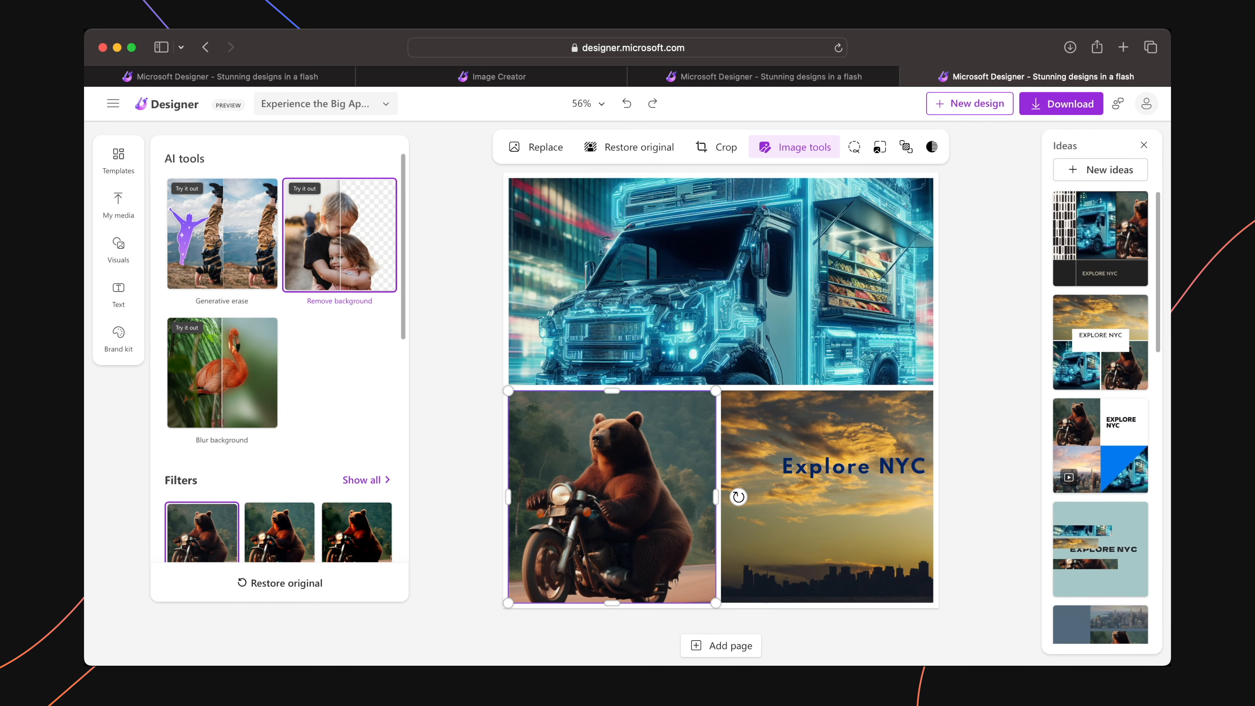
{"action": "left_click", "coordinate": [717, 290]}
{"action": "left_click", "coordinate": [223, 233]}
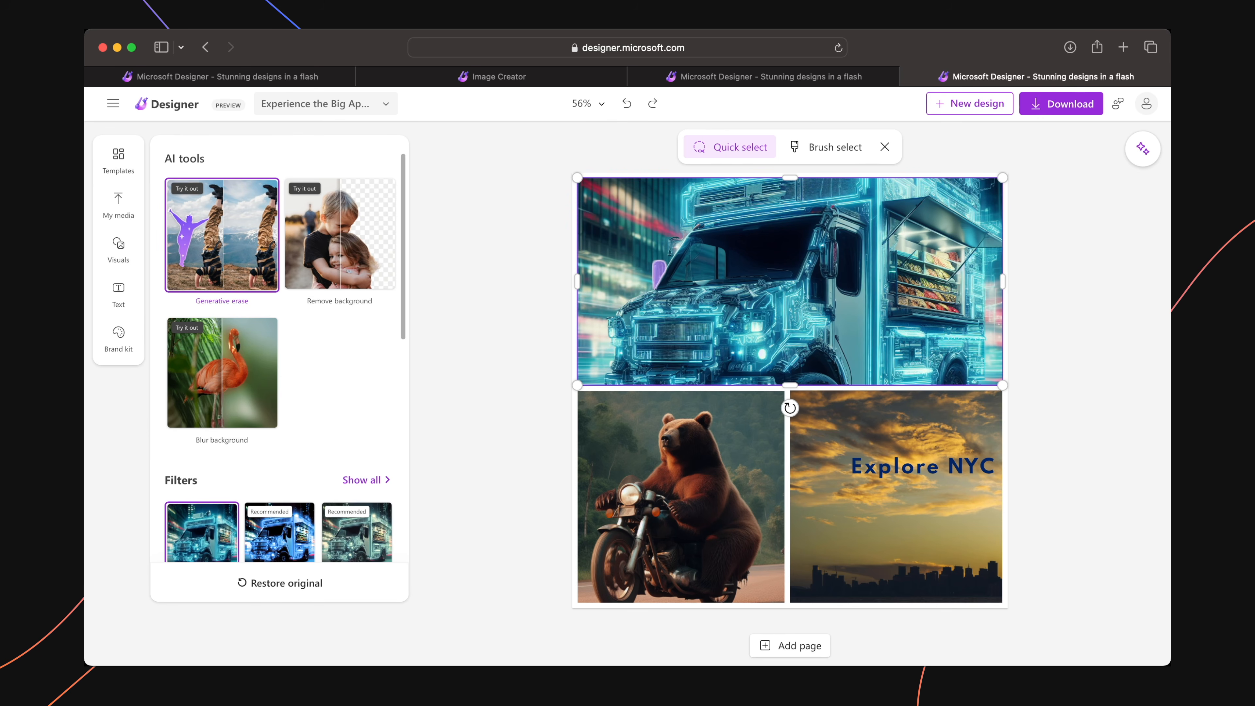
{"action": "left_click", "coordinate": [660, 275]}
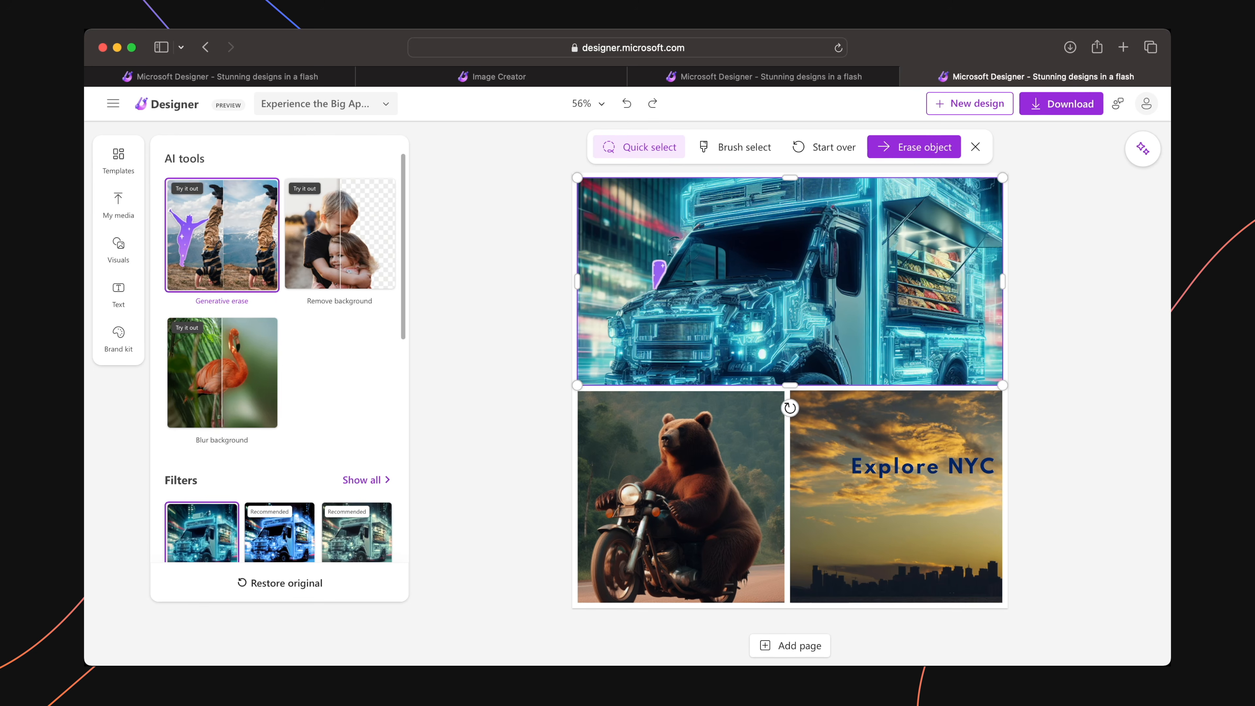
{"action": "left_click", "coordinate": [919, 149]}
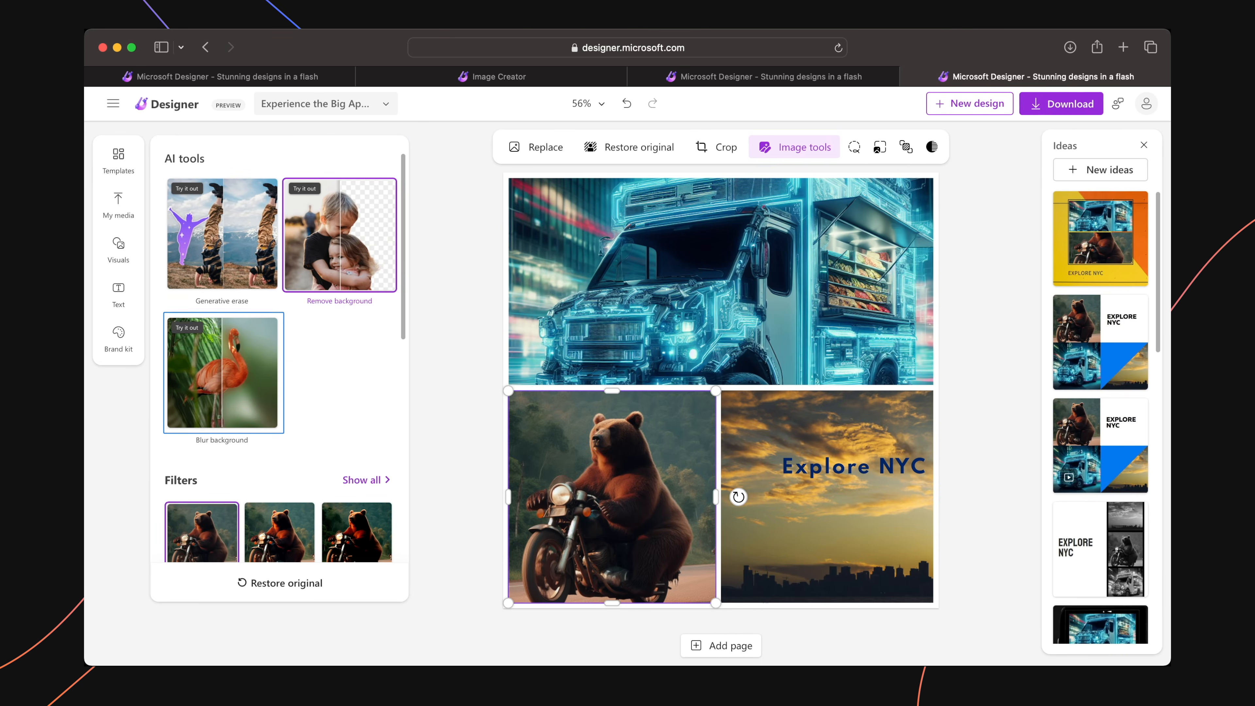
Blur the background of the food truck image with the AI image tools
{"action": "left_click", "coordinate": [714, 286]}
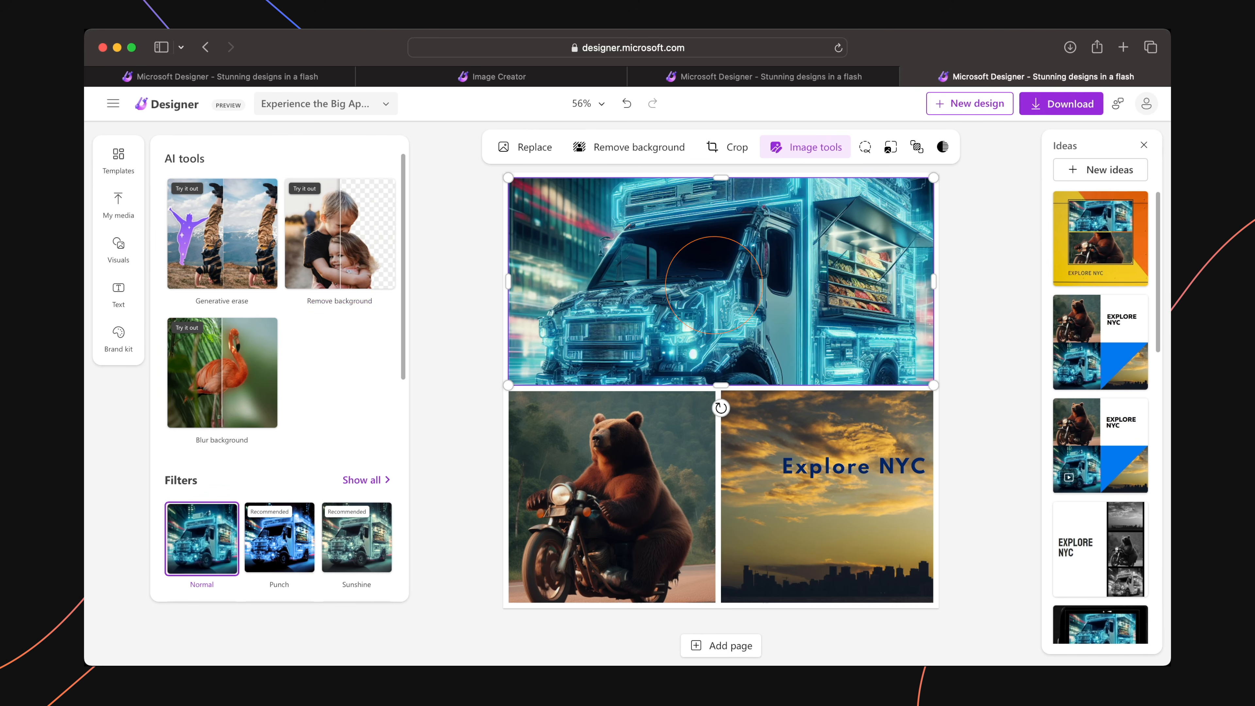
{"action": "left_click", "coordinate": [223, 375]}
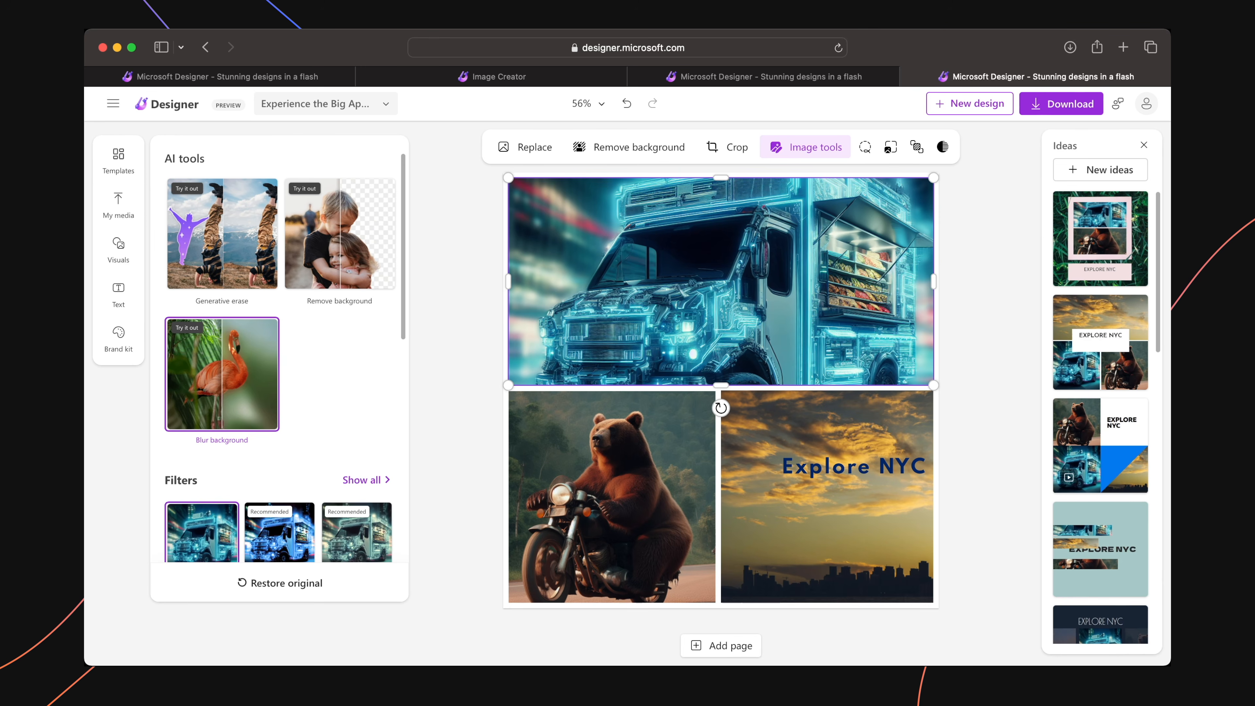
Try the Punch and Sunshine filters on the food truck image, settle on Warm at intensity 17, and return to the image adjustments
{"action": "scroll", "coordinate": [280, 356], "scroll_direction": "down", "scroll_amount": 5}
{"action": "left_click", "coordinate": [366, 219]}
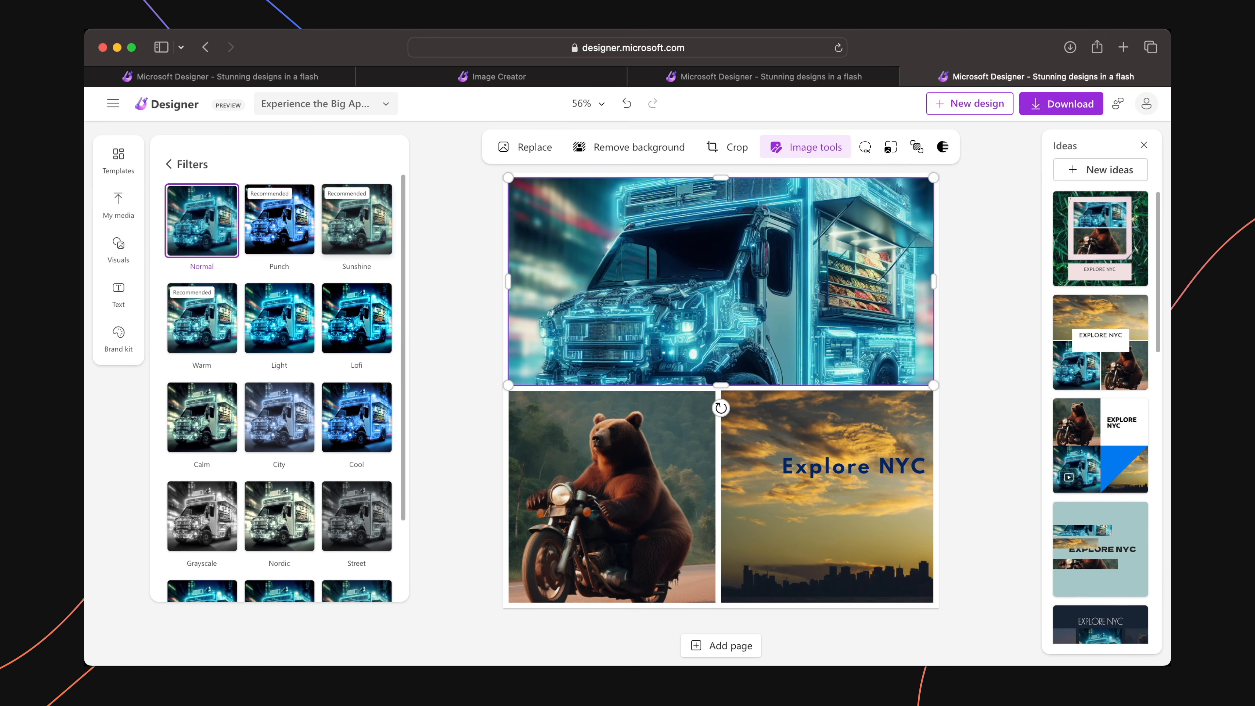
{"action": "left_click", "coordinate": [279, 220]}
{"action": "left_click", "coordinate": [356, 220]}
{"action": "left_click", "coordinate": [202, 368]}
{"action": "left_click_drag", "start_coordinate": [267, 406], "coordinate": [203, 406]}
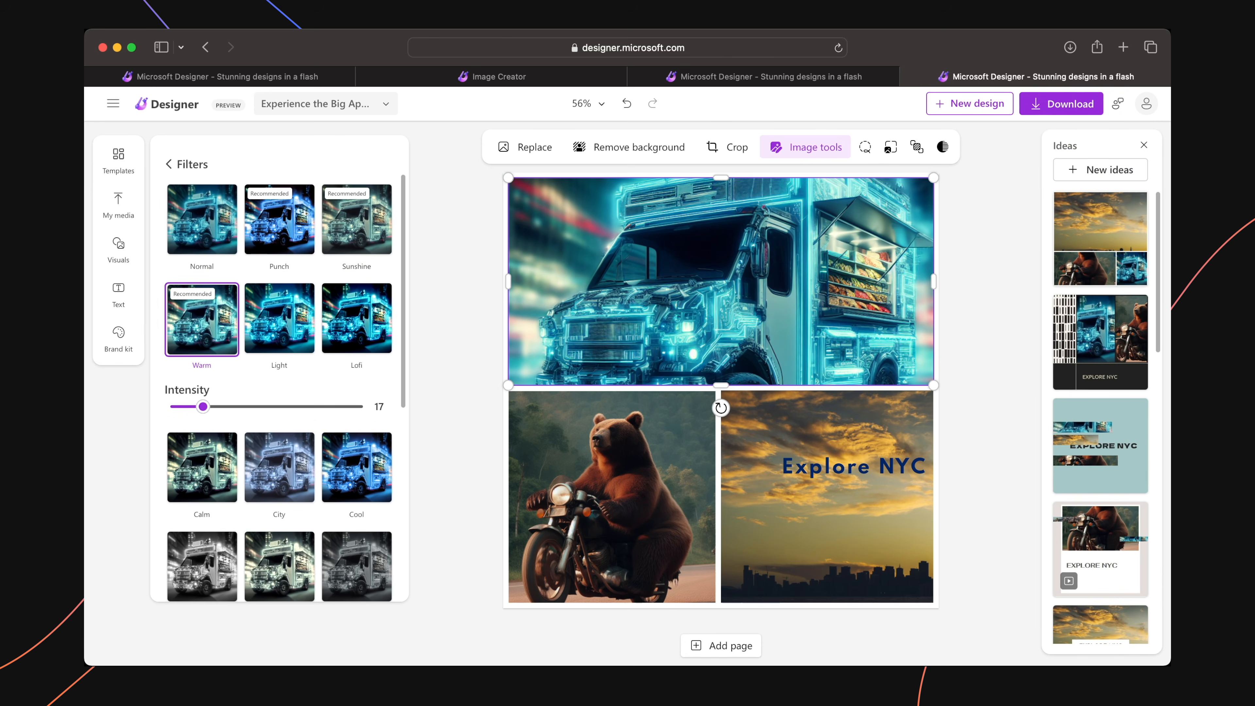
{"action": "left_click", "coordinate": [169, 164]}
{"action": "scroll", "coordinate": [280, 356], "scroll_direction": "down", "scroll_amount": 1}
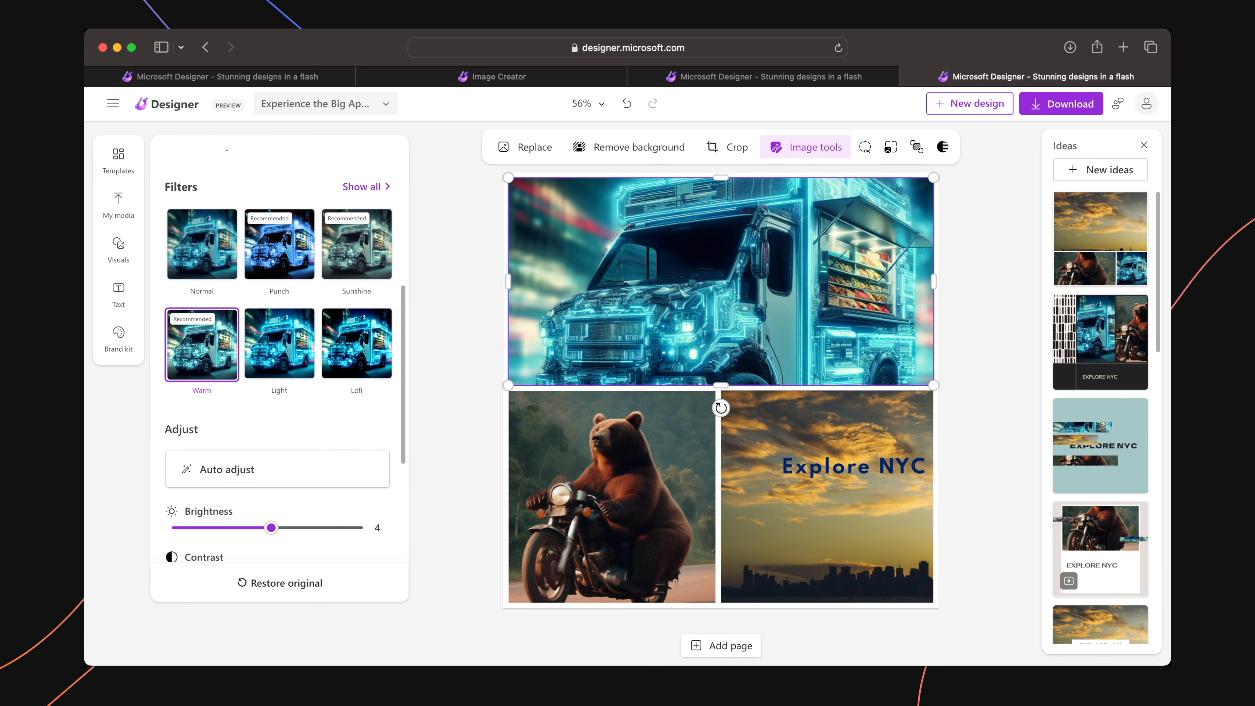
Auto adjust the food truck image, review its brightness, contrast, saturation, temperature and sharpness sliders, and try resetting the adjustments
{"action": "scroll", "coordinate": [280, 356], "scroll_direction": "down", "scroll_amount": 1}
{"action": "left_click", "coordinate": [279, 434]}
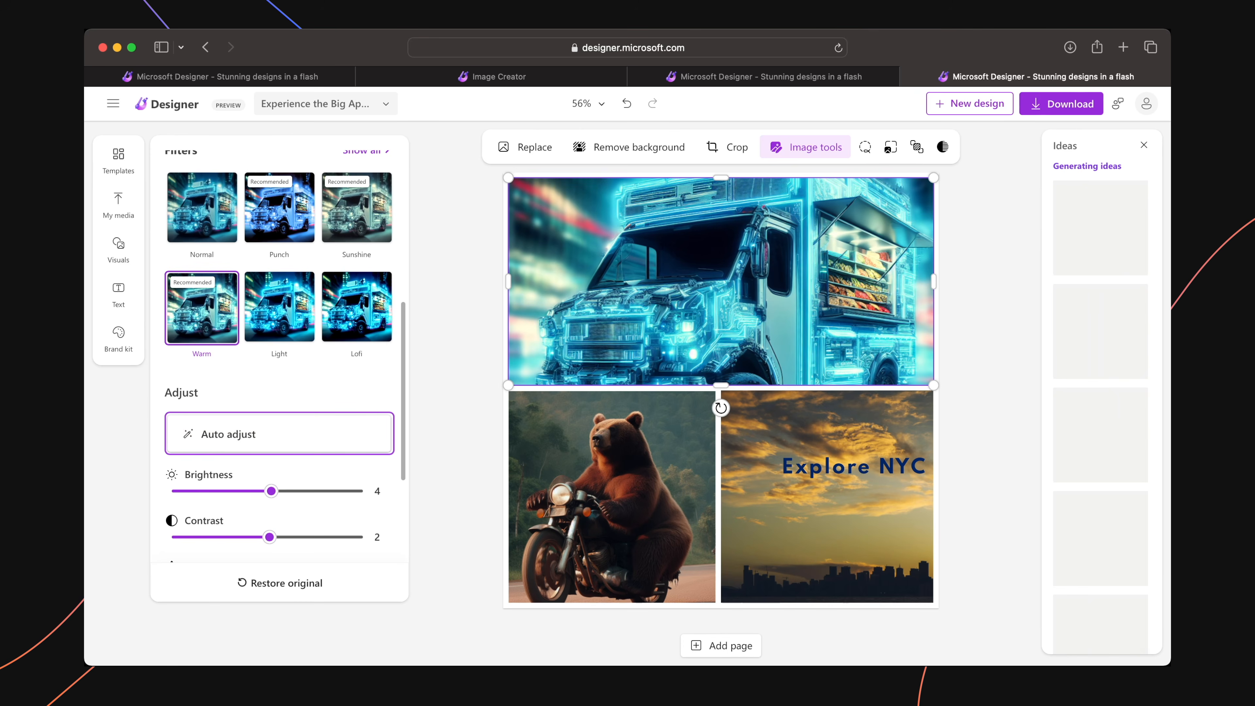
{"action": "scroll", "coordinate": [280, 356], "scroll_direction": "down", "scroll_amount": 4}
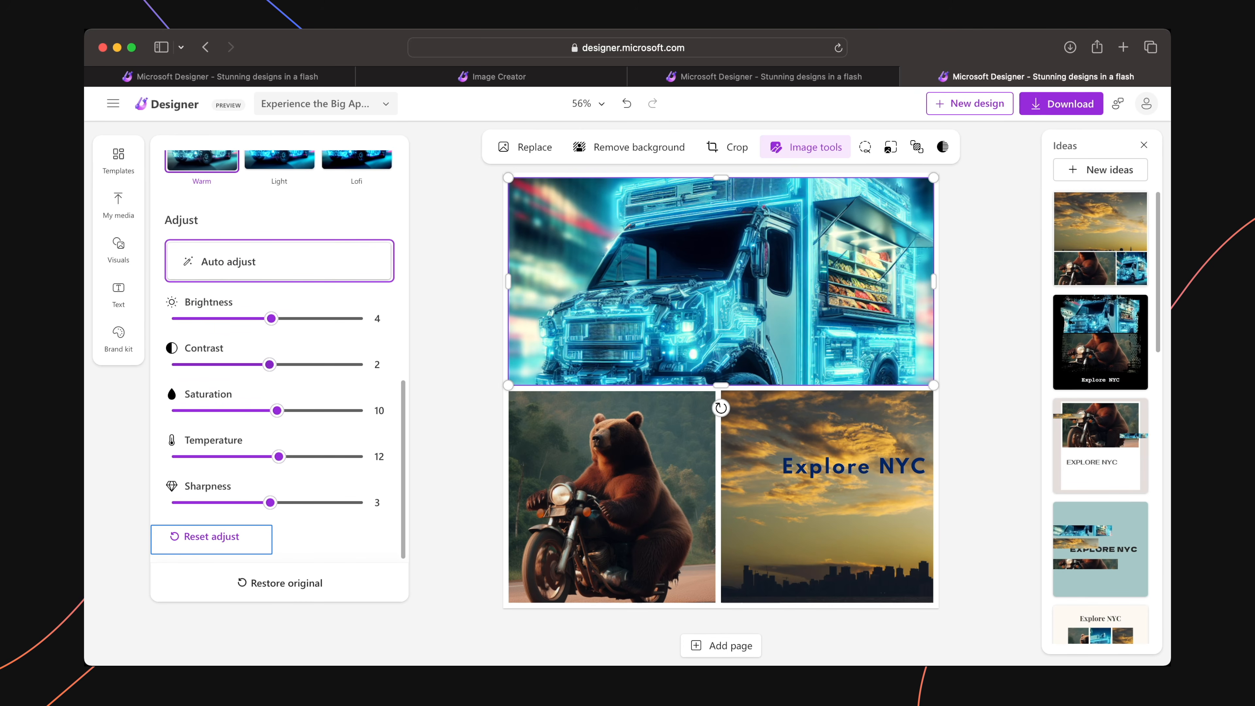
{"action": "left_click", "coordinate": [211, 539]}
{"action": "key", "text": "Tab"}
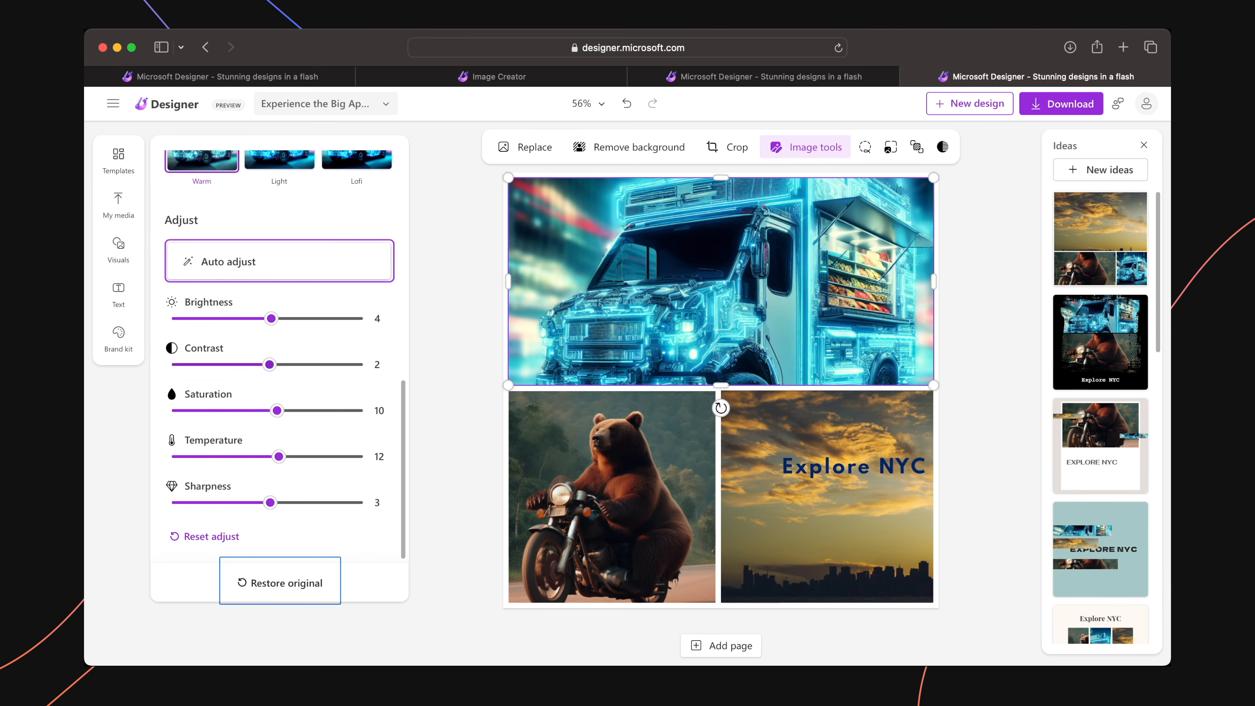
{"action": "key", "text": "shift+Tab"}
{"action": "key", "text": "Return"}
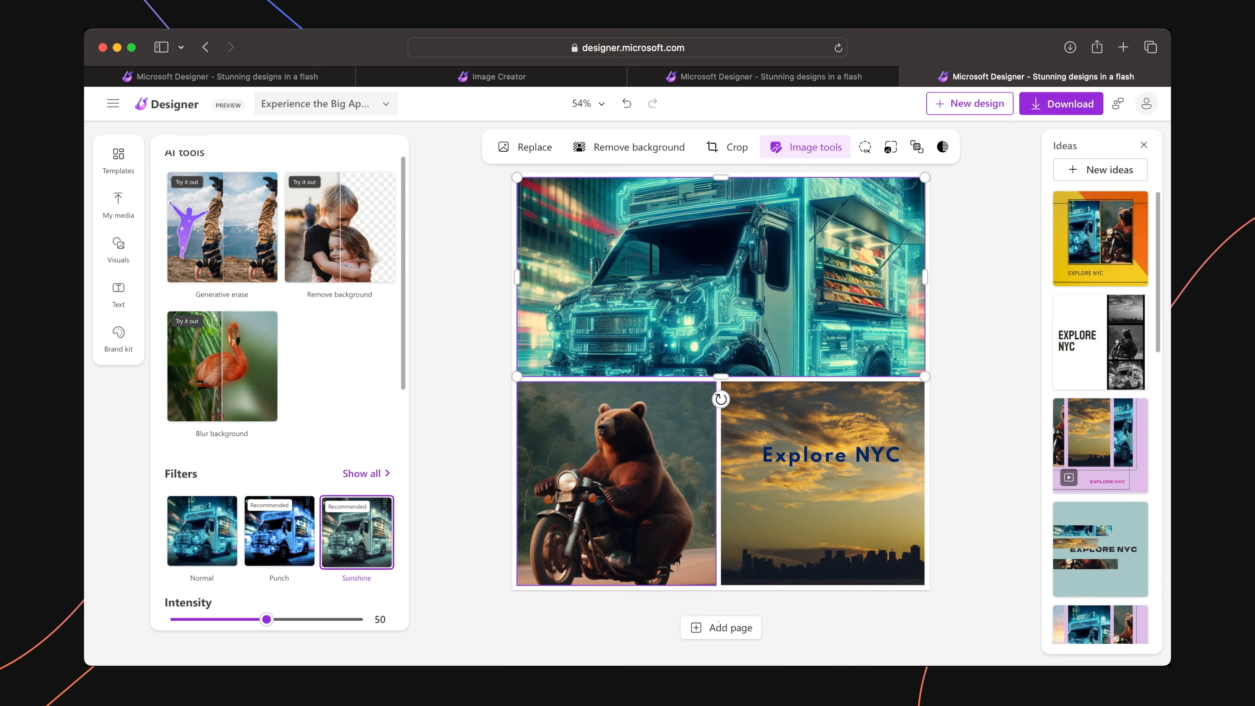
Duplicate the collage page and apply the yellow and orange Explore NYC design idea to the copy
{"action": "left_click", "coordinate": [720, 627]}
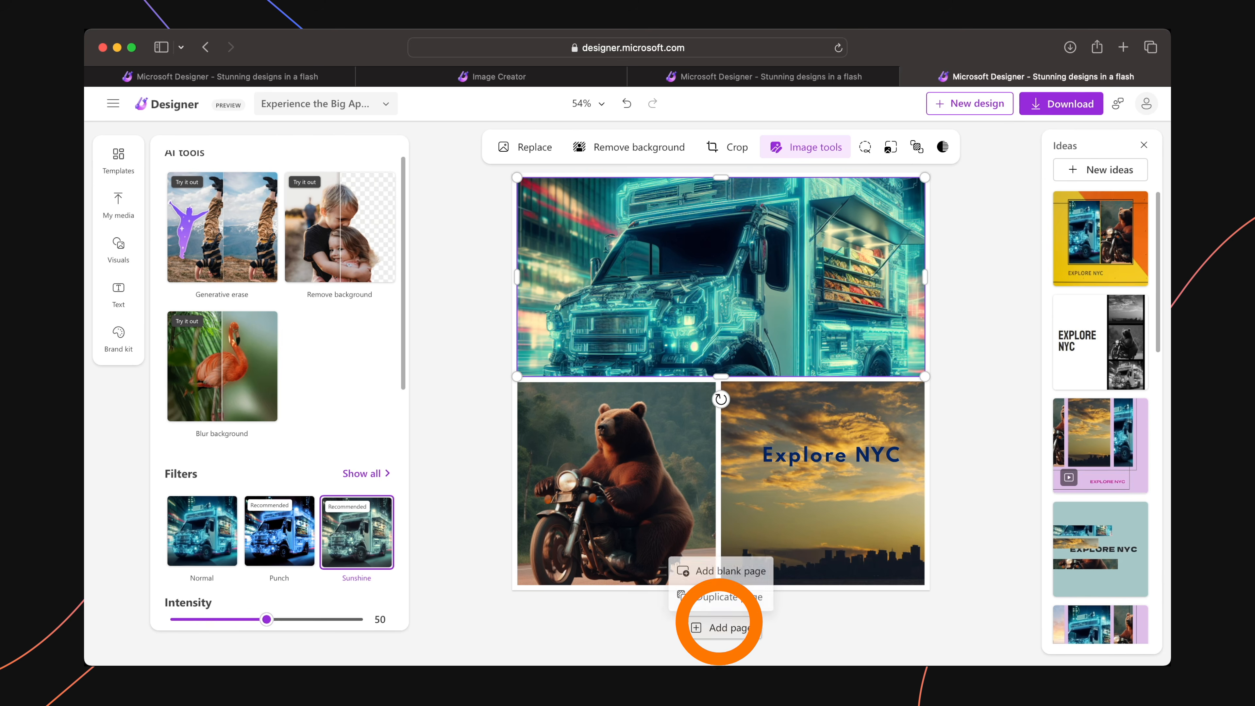
{"action": "left_click", "coordinate": [729, 595]}
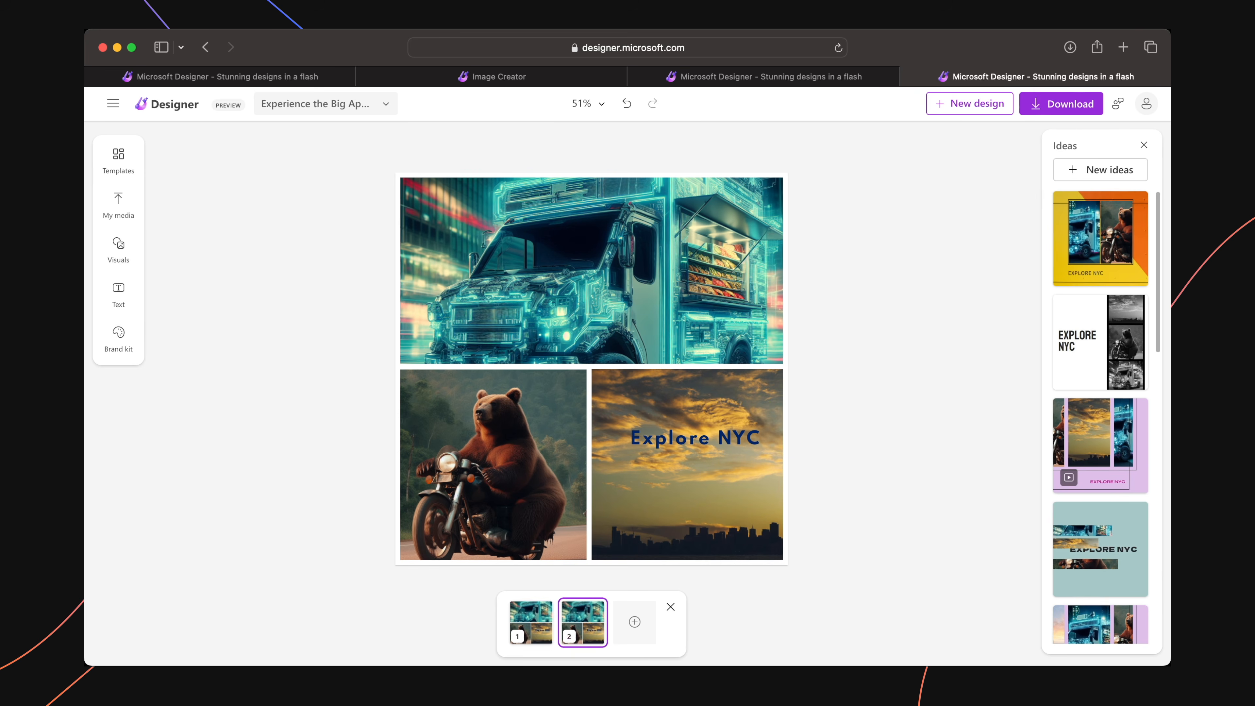
{"action": "left_click", "coordinate": [1098, 235]}
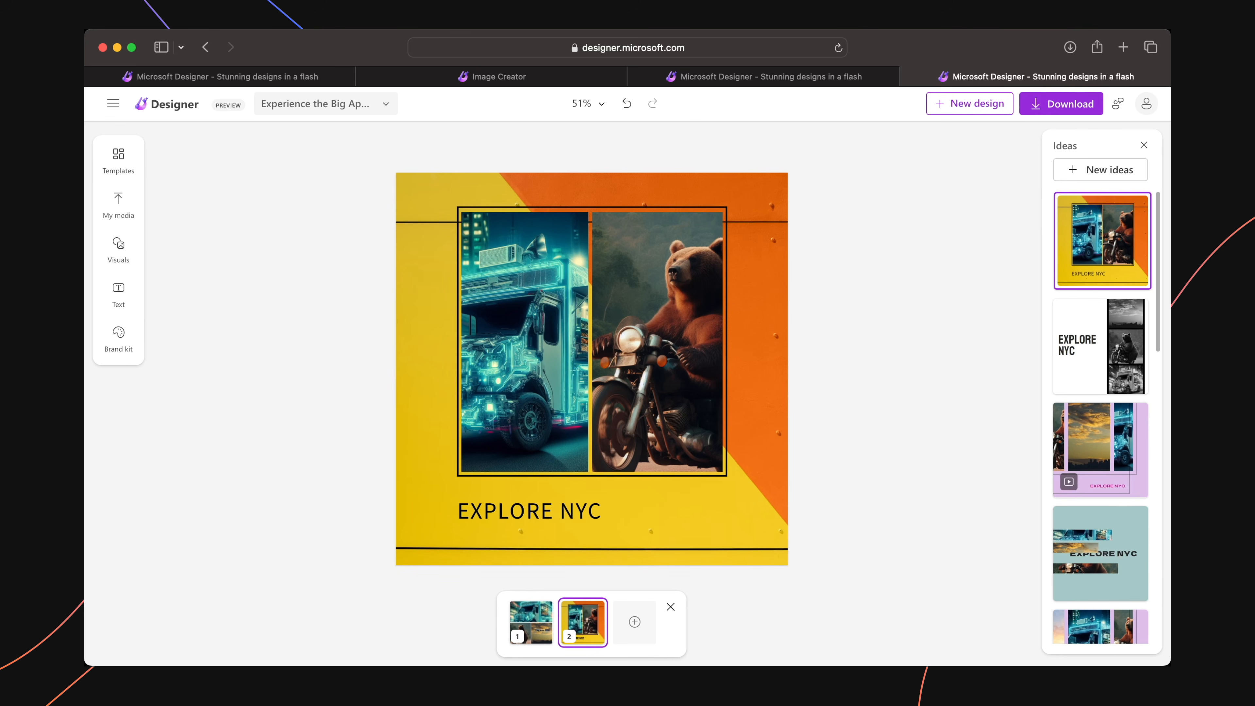
Add a blank third page and fill it with the Open House template showing a kitchen with globe lamps
{"action": "left_click", "coordinate": [635, 621]}
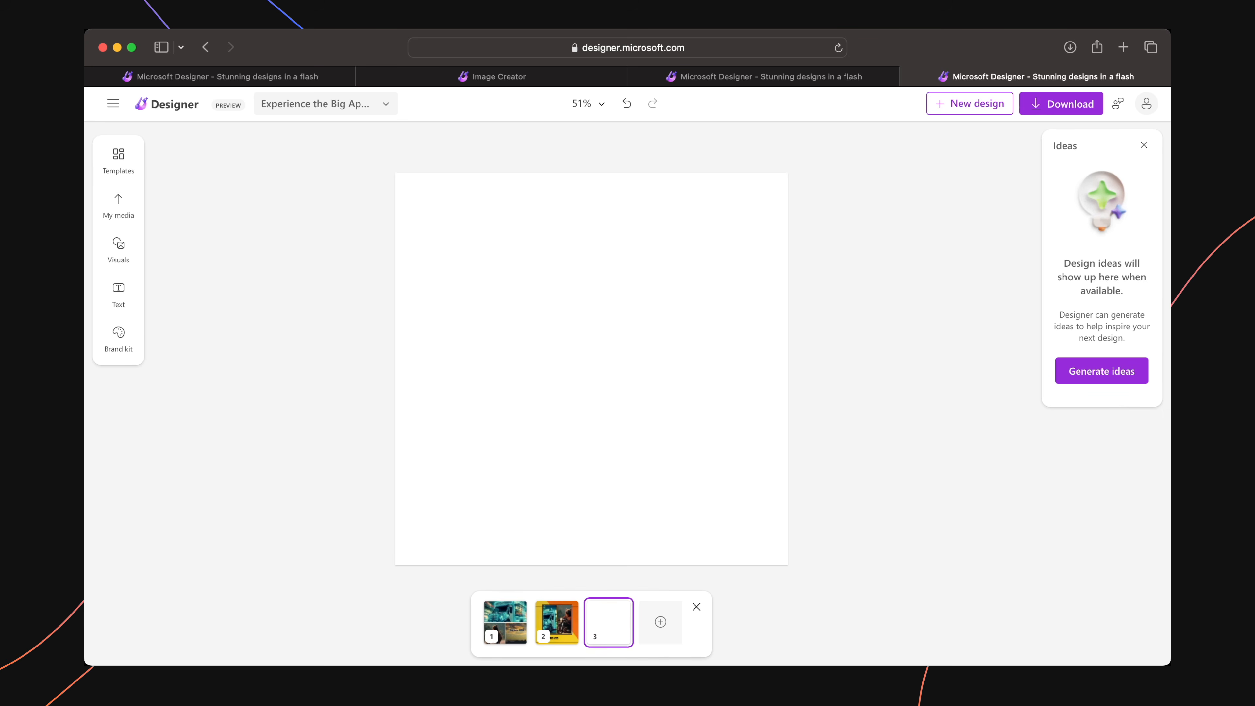
{"action": "left_click", "coordinate": [118, 157]}
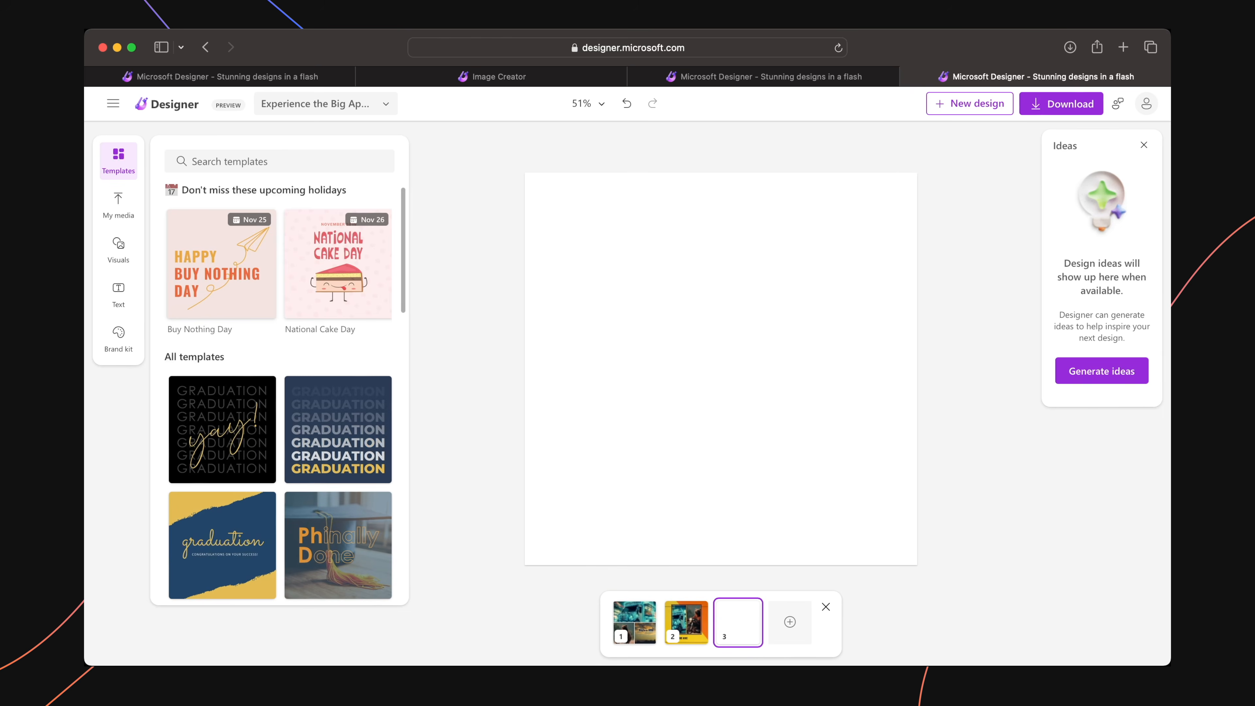
{"action": "scroll", "coordinate": [280, 395], "scroll_direction": "down", "scroll_amount": 12}
{"action": "scroll", "coordinate": [280, 395], "scroll_direction": "down", "scroll_amount": 10}
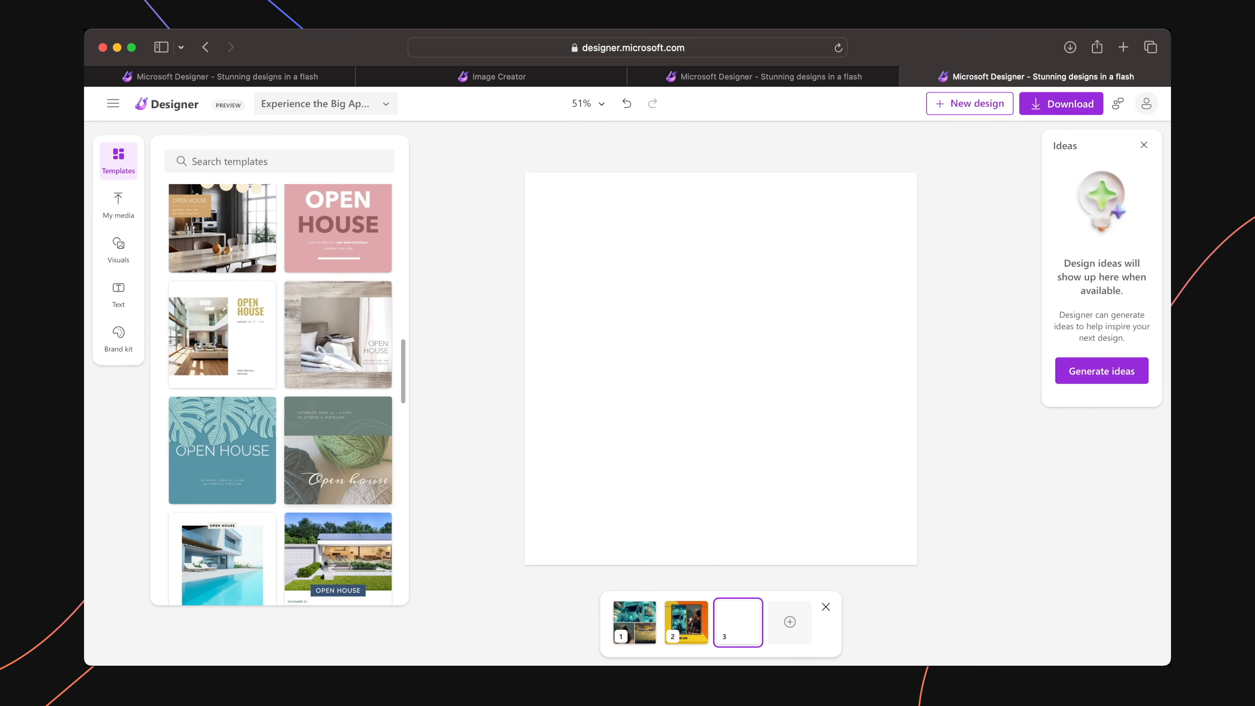
{"action": "scroll", "coordinate": [224, 283], "scroll_direction": "up", "scroll_amount": 2}
{"action": "left_click", "coordinate": [224, 283]}
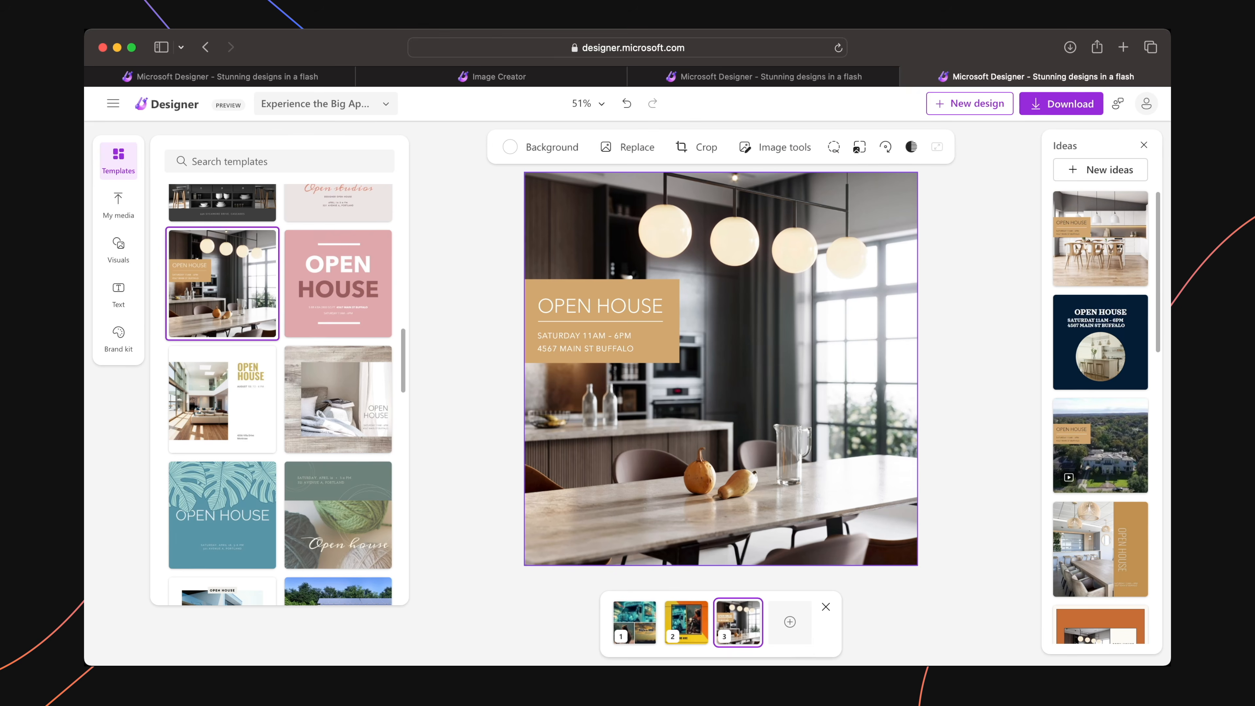
{"action": "left_click", "coordinate": [783, 148]}
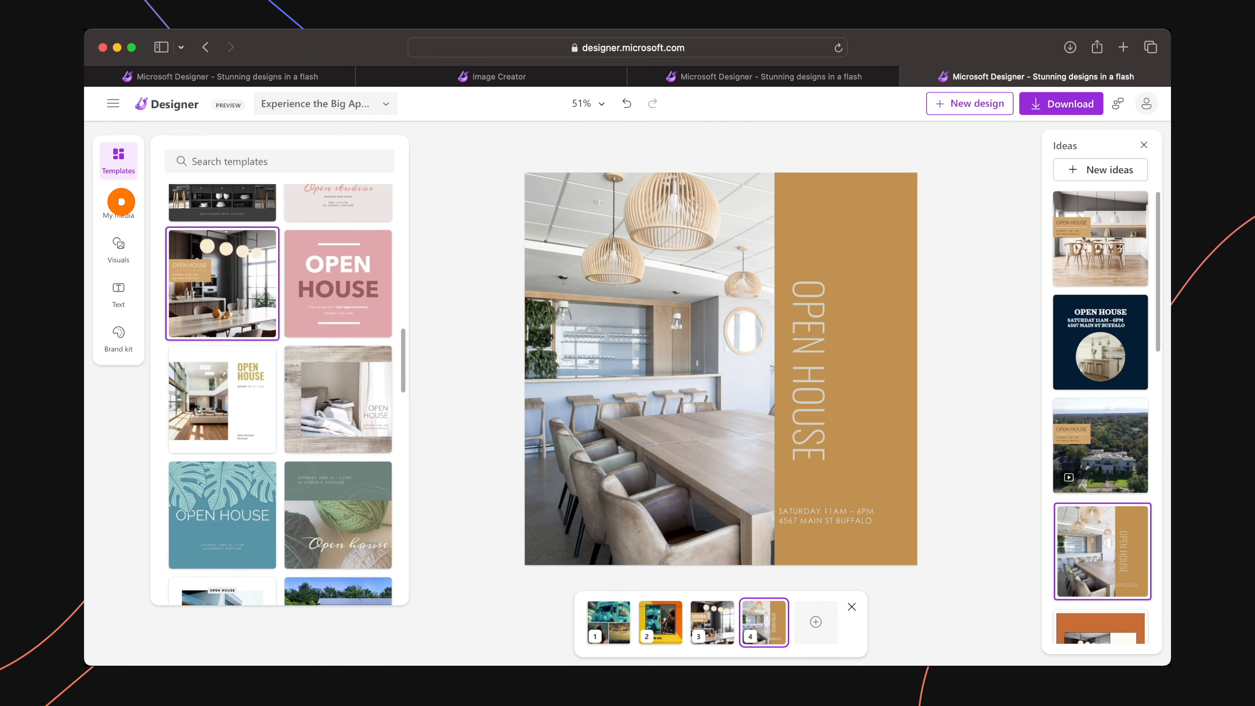
Send the AI cents logo image from a phone and upload it to the media library
{"action": "left_click", "coordinate": [119, 206]}
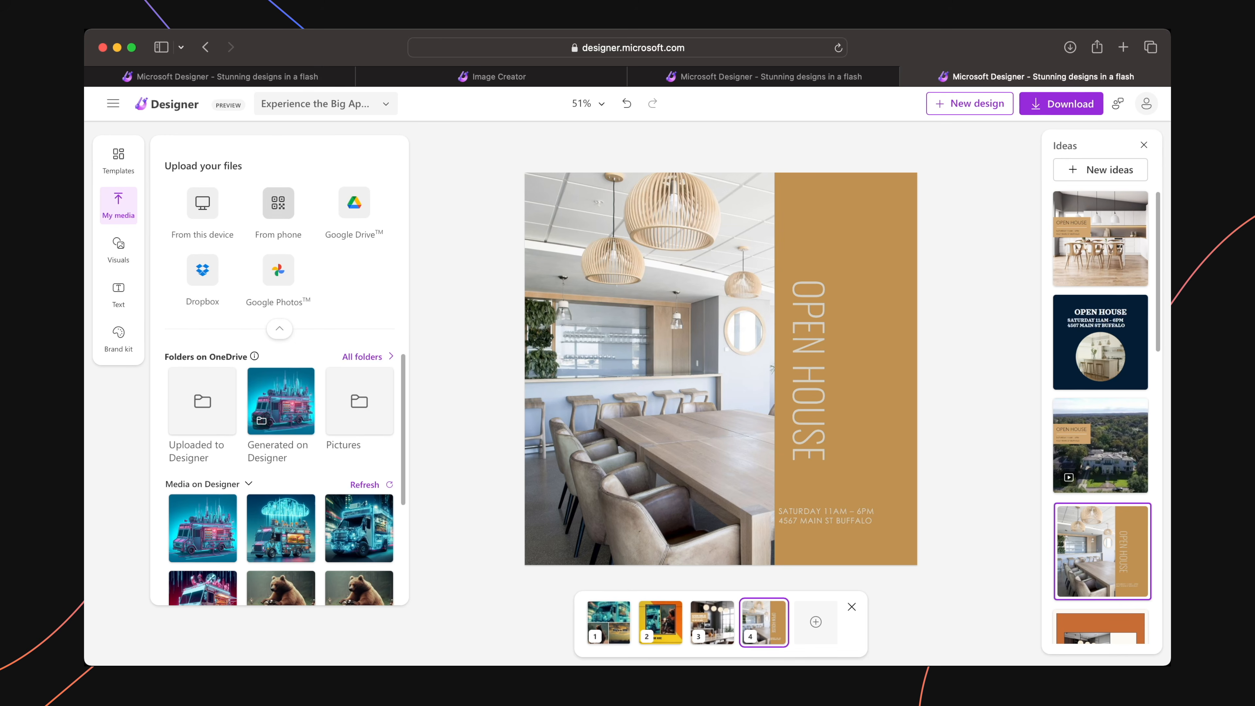
{"action": "left_click", "coordinate": [279, 203]}
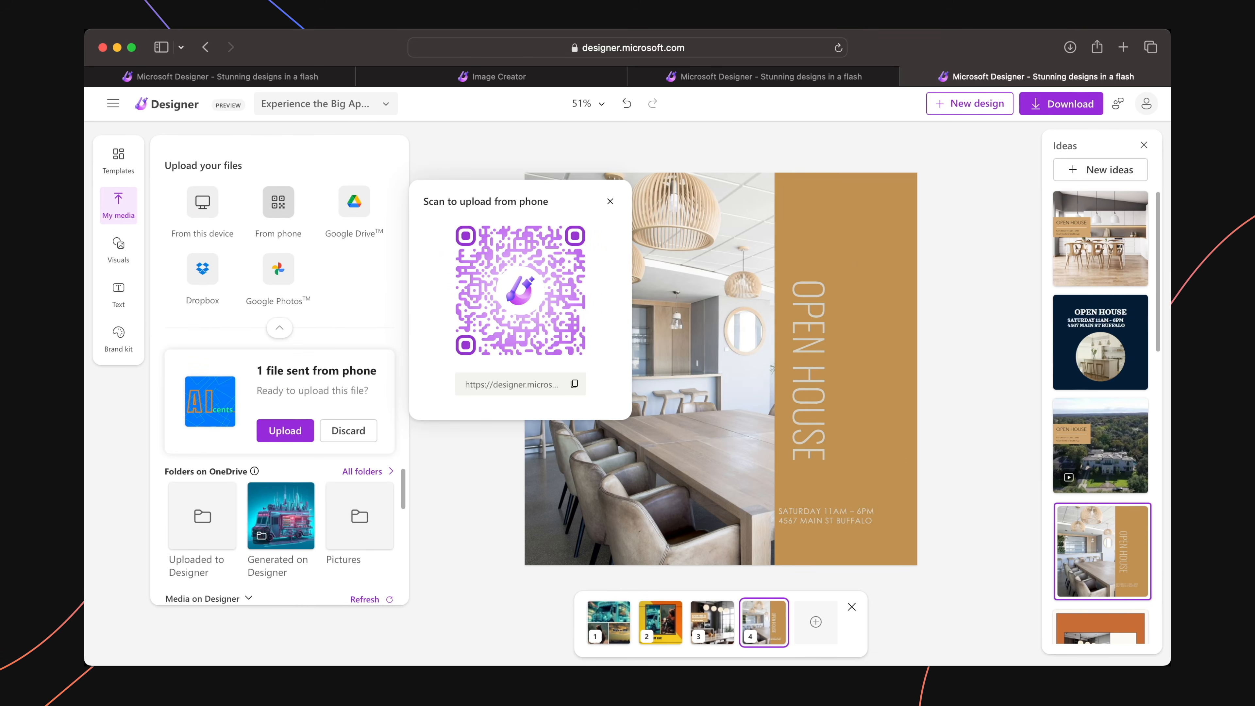
{"action": "left_click", "coordinate": [287, 434]}
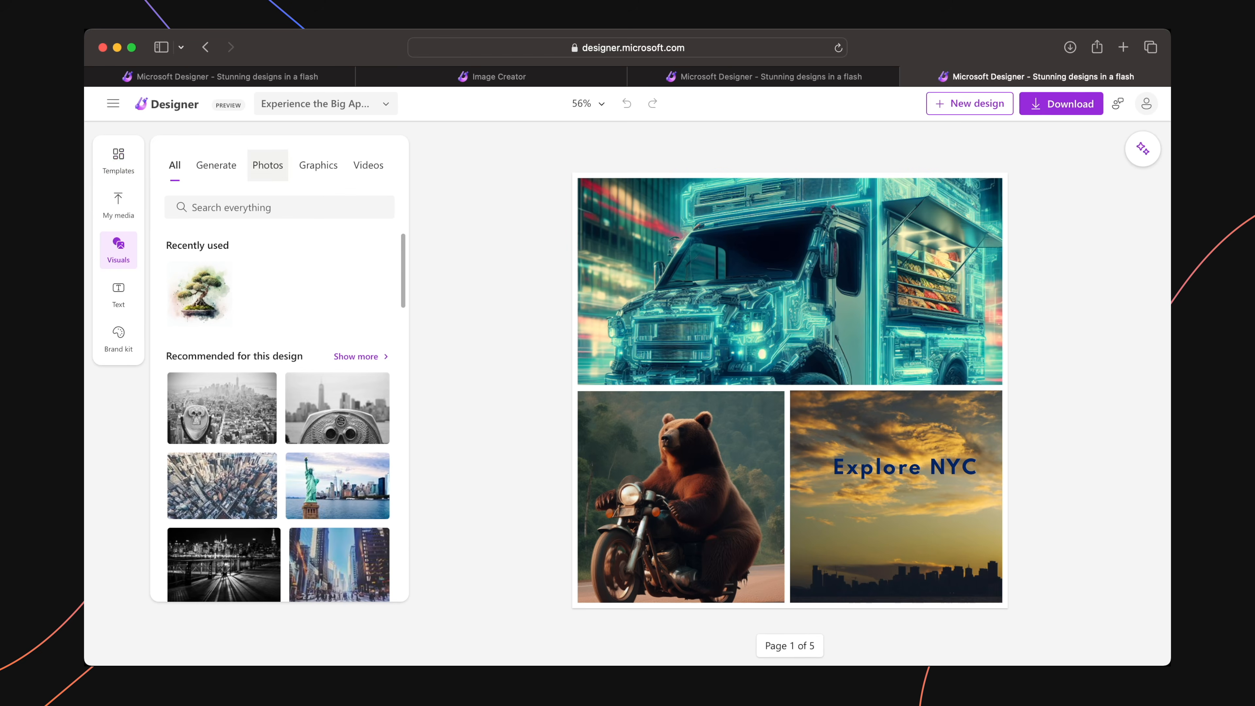
Examine the image generation examples and browse the stock photo categories in the visuals library
{"action": "left_click", "coordinate": [267, 165]}
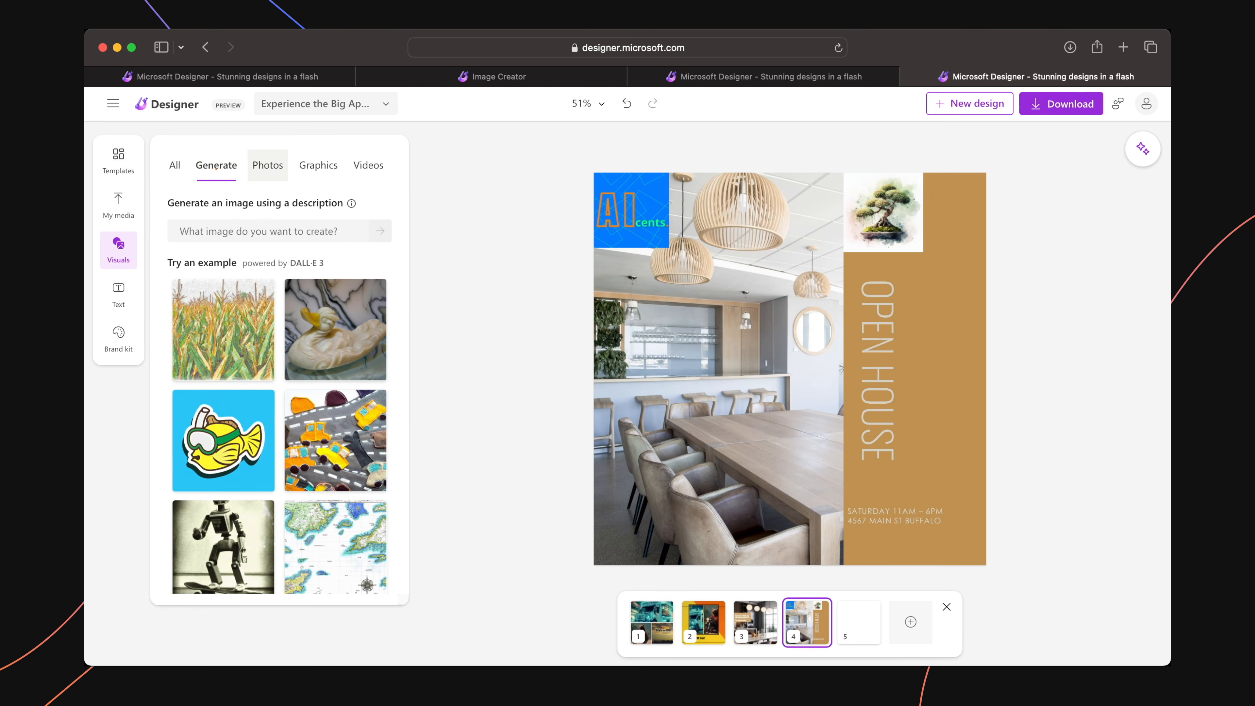
{"action": "left_click", "coordinate": [216, 166]}
{"action": "left_click", "coordinate": [268, 165]}
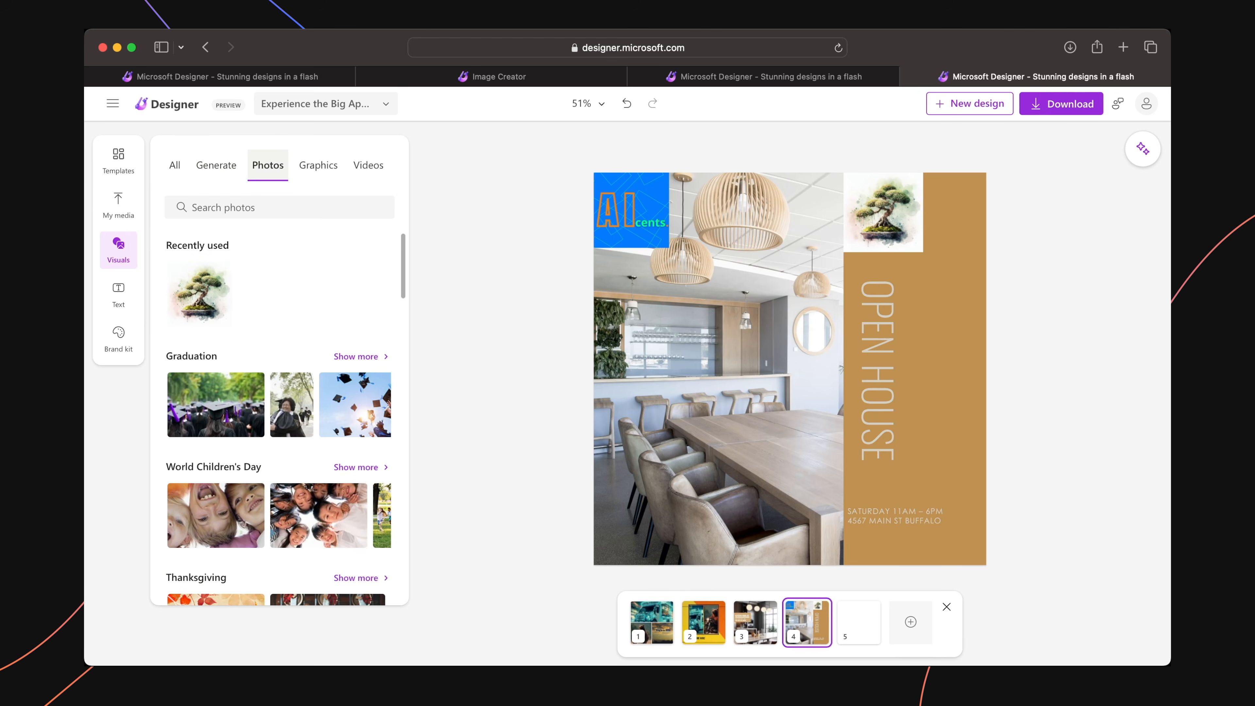
{"action": "scroll", "coordinate": [346, 262], "scroll_direction": "down", "scroll_amount": 5}
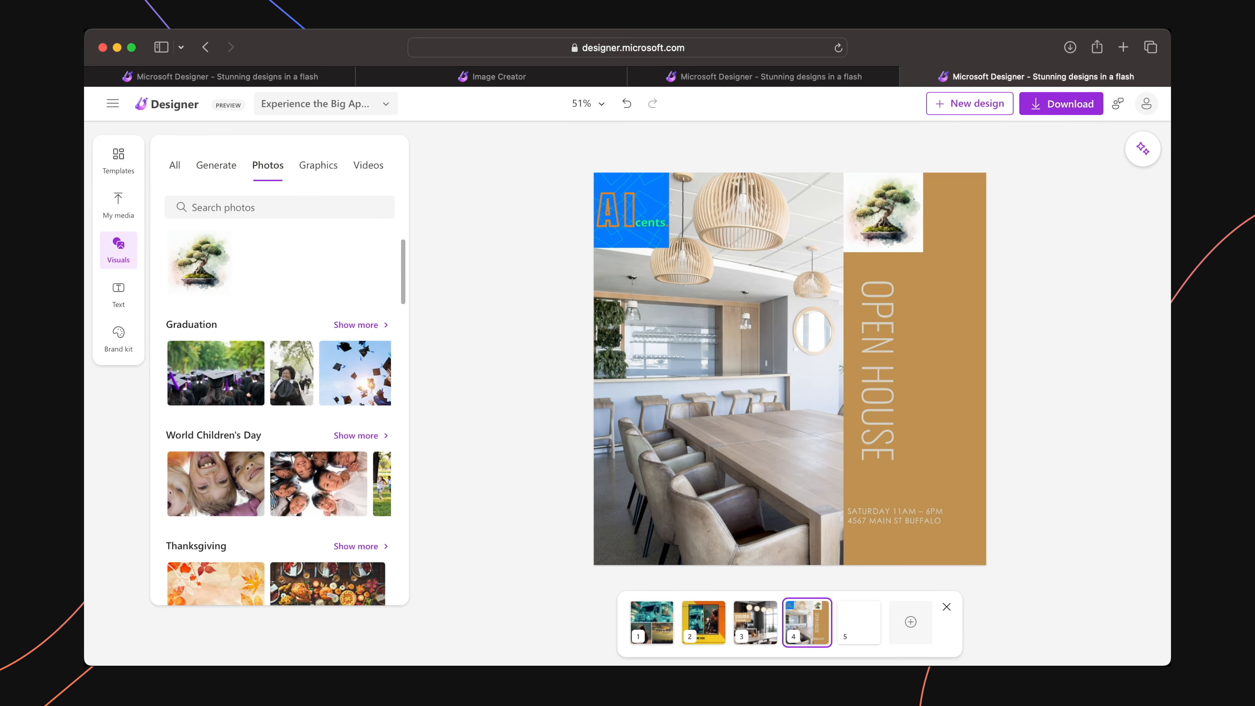
{"action": "scroll", "coordinate": [346, 262], "scroll_direction": "down", "scroll_amount": 5}
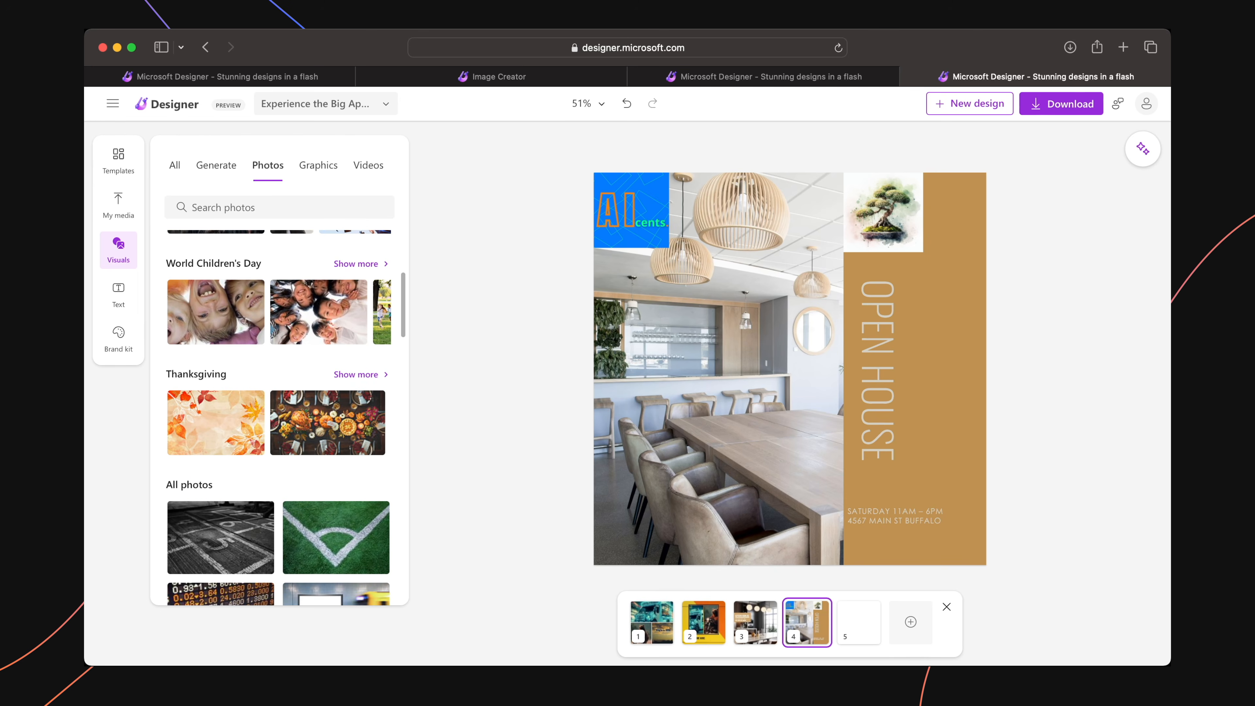
{"action": "scroll", "coordinate": [279, 418], "scroll_direction": "down", "scroll_amount": 5}
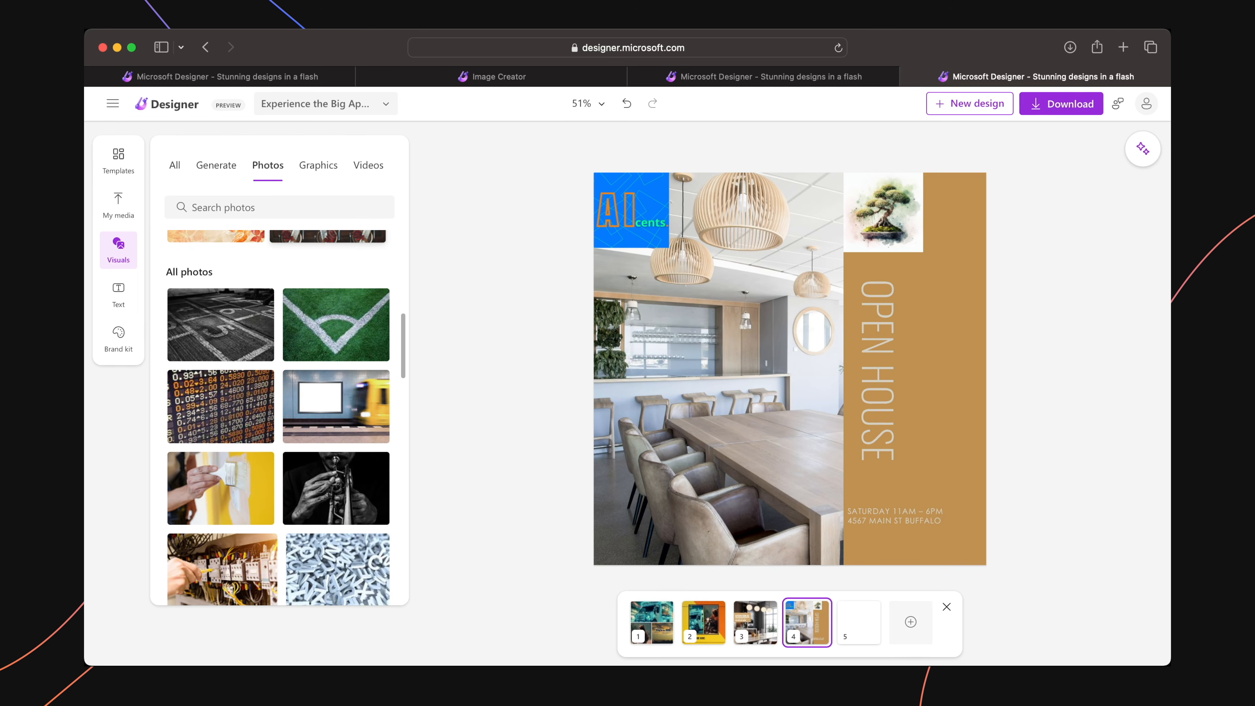
{"action": "scroll", "coordinate": [279, 418], "scroll_direction": "down", "scroll_amount": 5}
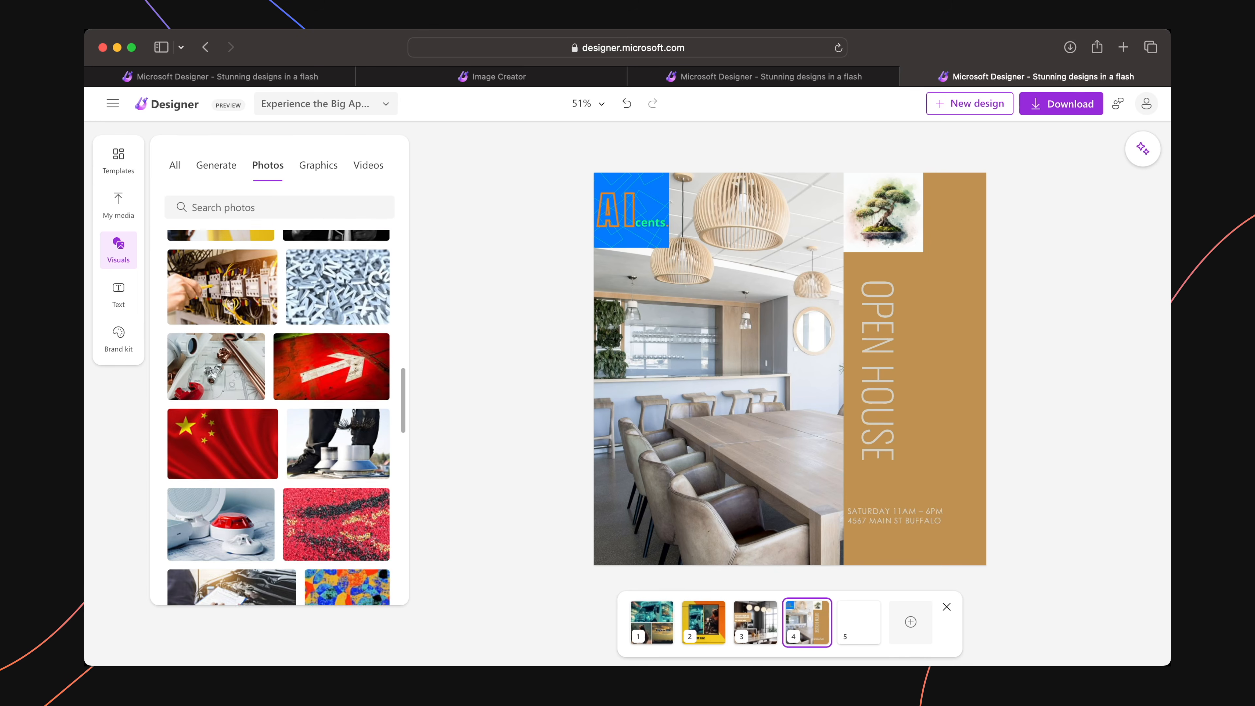
{"action": "scroll", "coordinate": [279, 417], "scroll_direction": "up", "scroll_amount": 15}
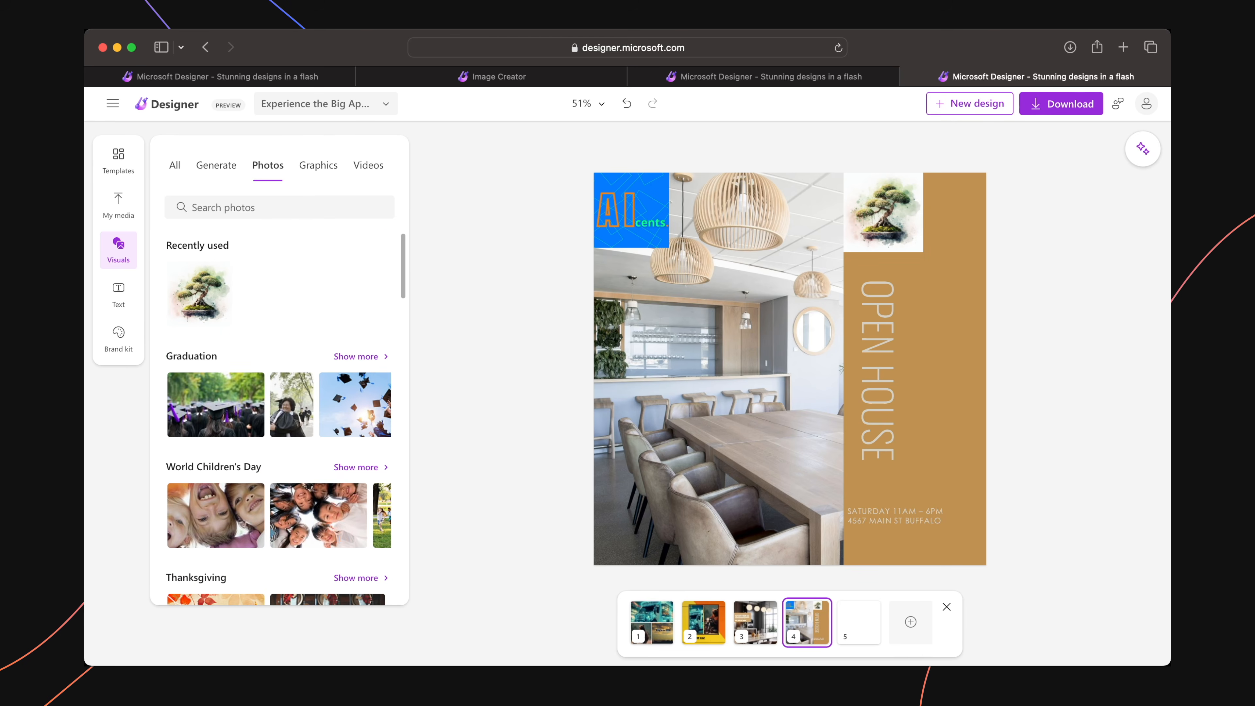
Add an outlined triangle beside the vertical OPEN HOUSE title, recolor it light teal, and show the stock videos
{"action": "left_click", "coordinate": [318, 164]}
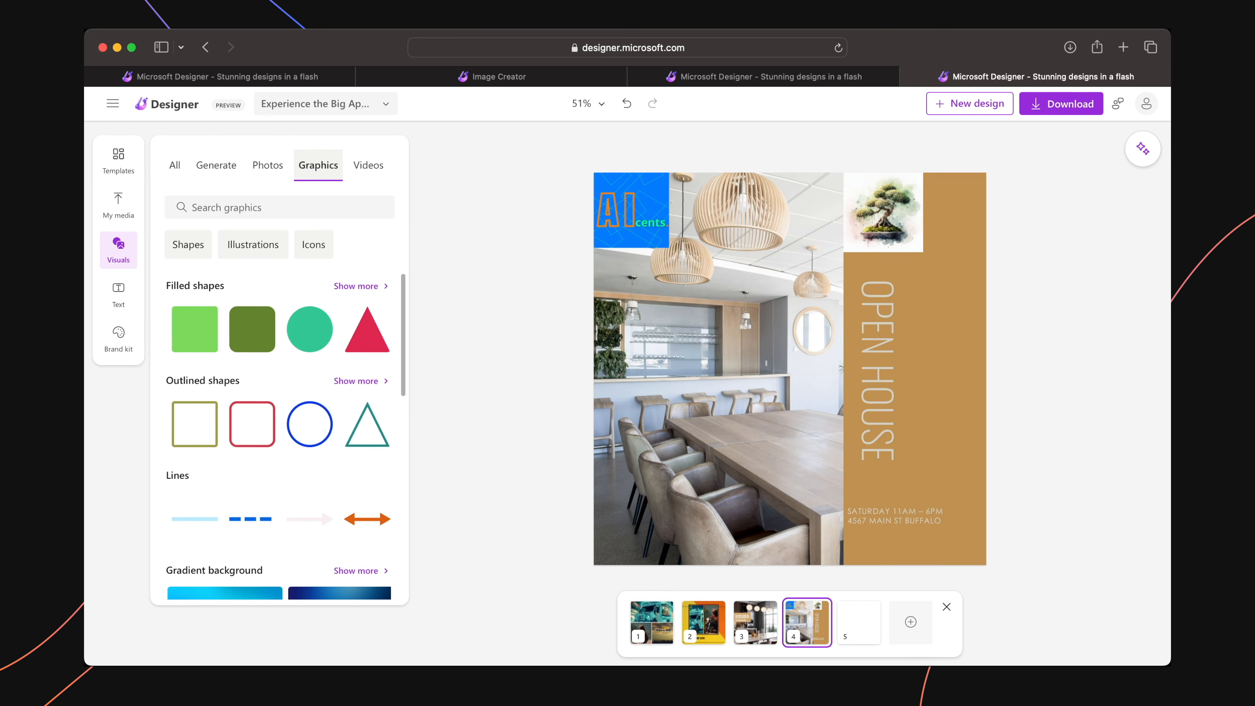
{"action": "left_click", "coordinate": [366, 424]}
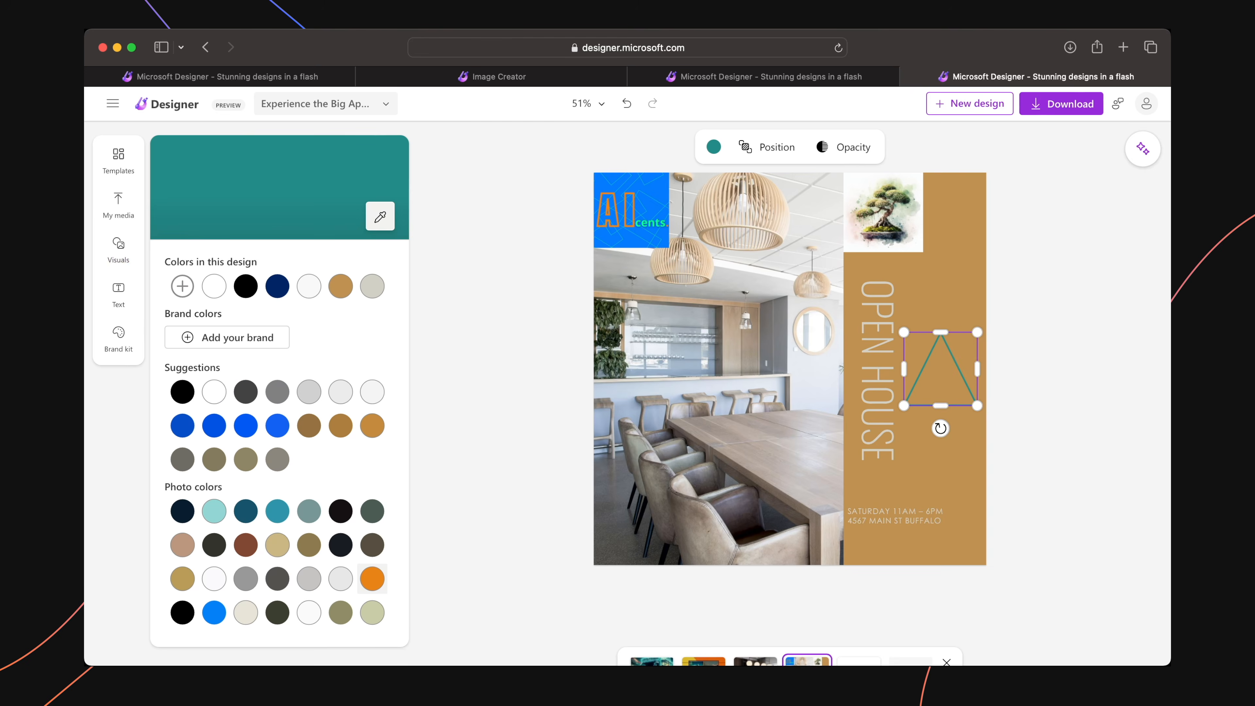
{"action": "left_click", "coordinate": [372, 631]}
{"action": "left_click", "coordinate": [368, 165]}
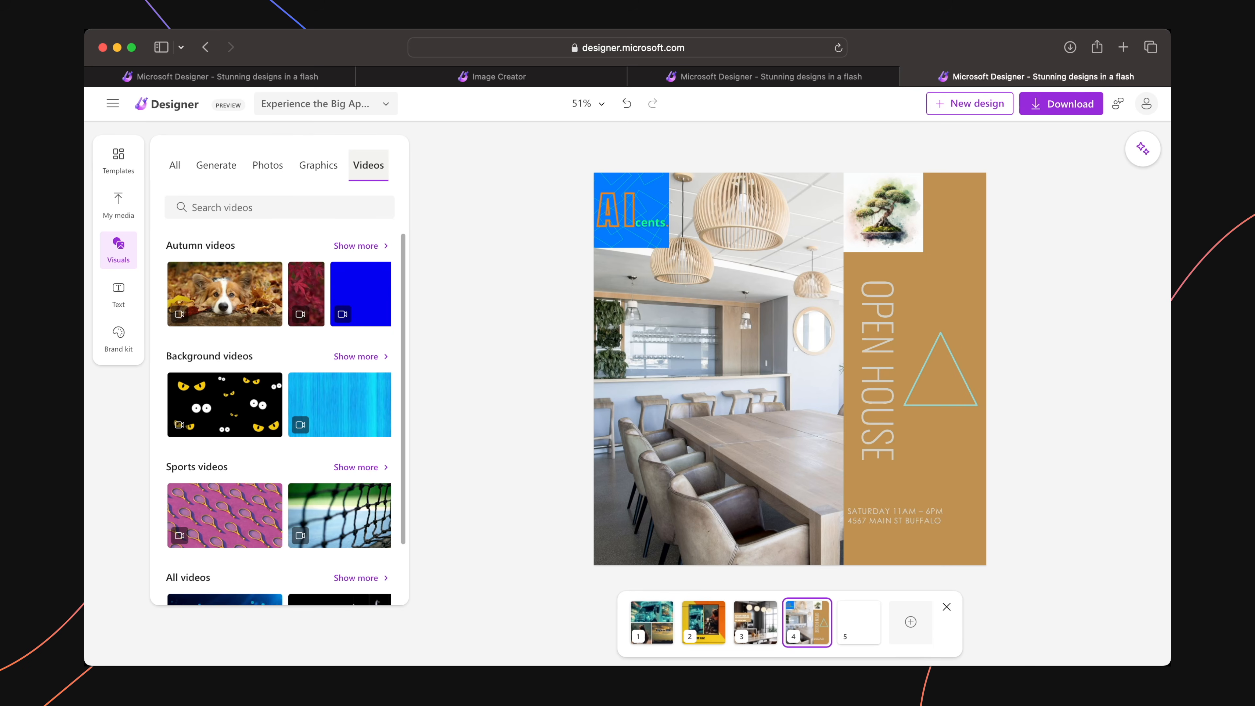
Add the AVAILABLE NOW text design to page 4 and move it over the large pendant lamp
{"action": "left_click", "coordinate": [118, 292]}
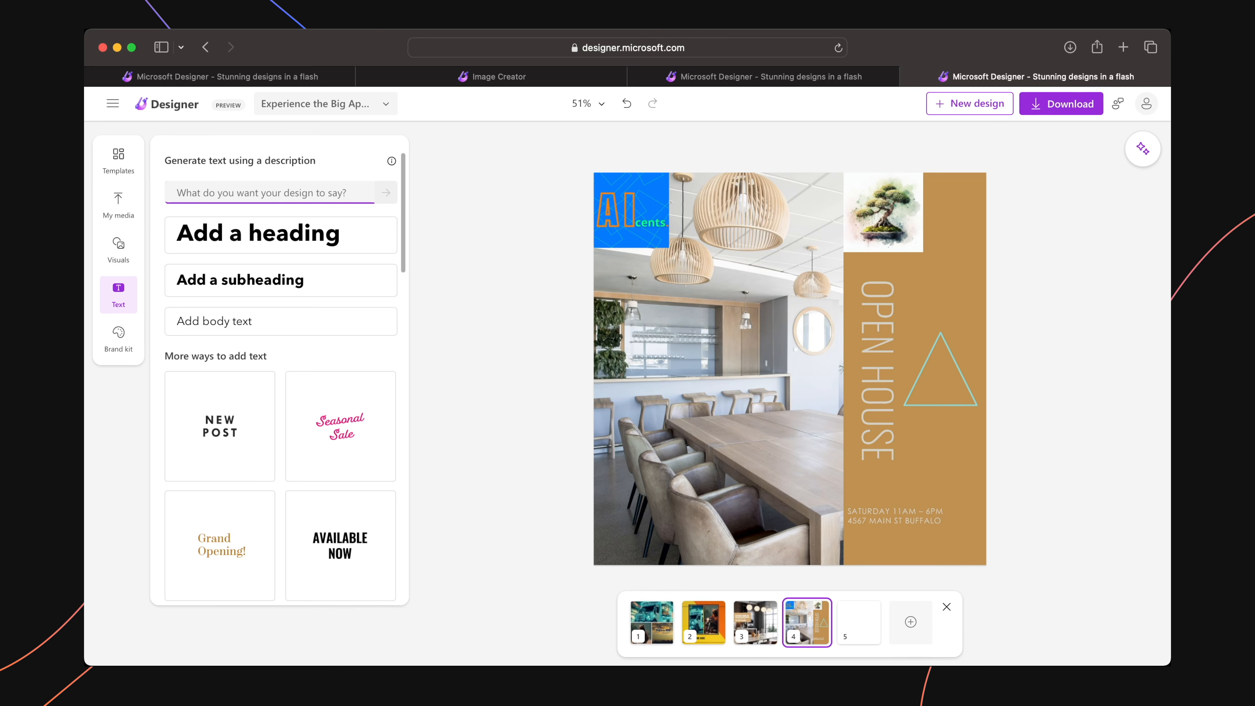
{"action": "left_click", "coordinate": [340, 546]}
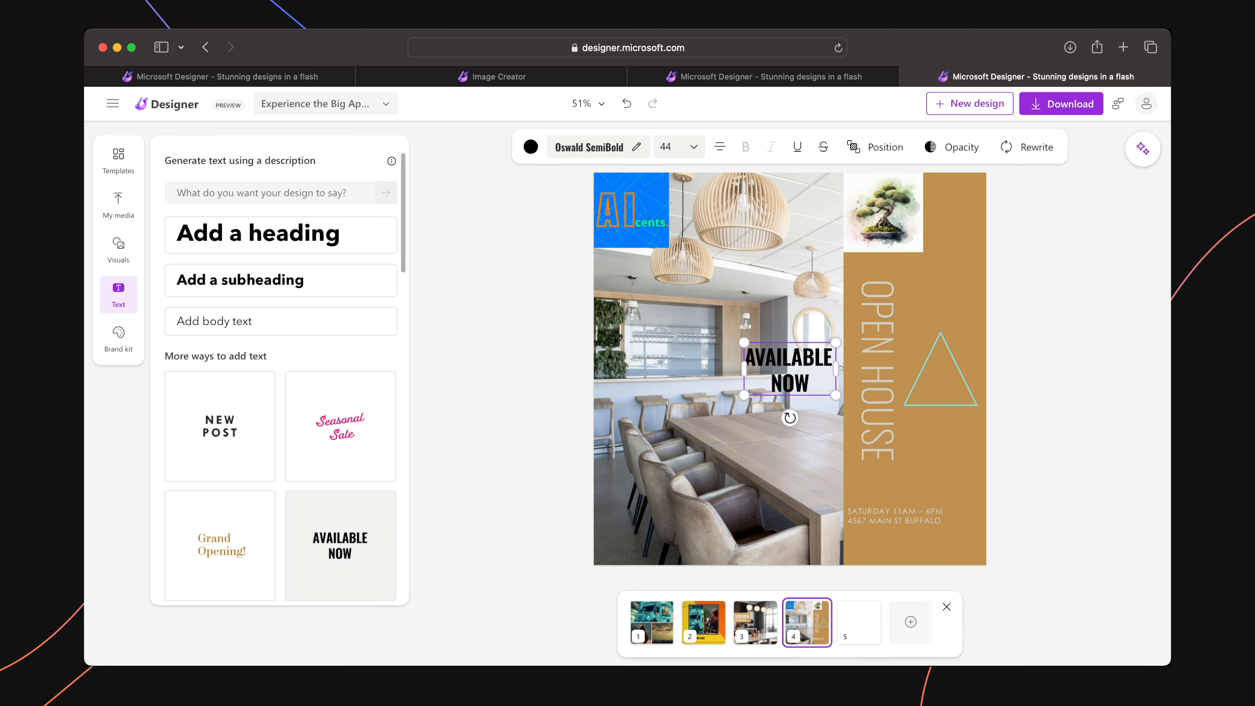
{"action": "left_click", "coordinate": [790, 369]}
{"action": "left_click_drag", "start_coordinate": [791, 369], "coordinate": [751, 227]}
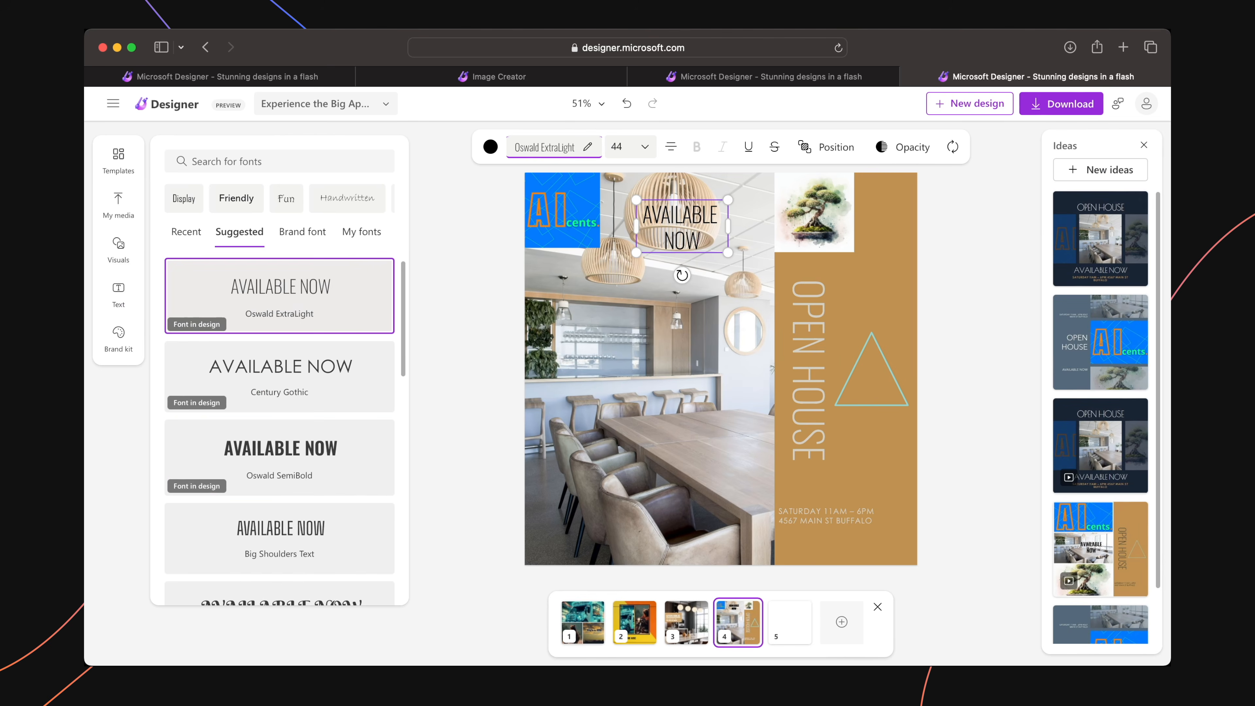
Change the AVAILABLE NOW text's font to Rum Raisin and place it on the tan panel above the triangle
{"action": "scroll", "coordinate": [280, 487], "scroll_direction": "down", "scroll_amount": 1}
{"action": "left_click", "coordinate": [280, 487]}
{"action": "scroll", "coordinate": [280, 492], "scroll_direction": "down", "scroll_amount": 1}
{"action": "left_click", "coordinate": [280, 494]}
{"action": "scroll", "coordinate": [280, 497], "scroll_direction": "down", "scroll_amount": 1}
{"action": "left_click", "coordinate": [280, 520]}
{"action": "left_click_drag", "start_coordinate": [681, 215], "coordinate": [870, 277]}
{"action": "left_click", "coordinate": [707, 301]}
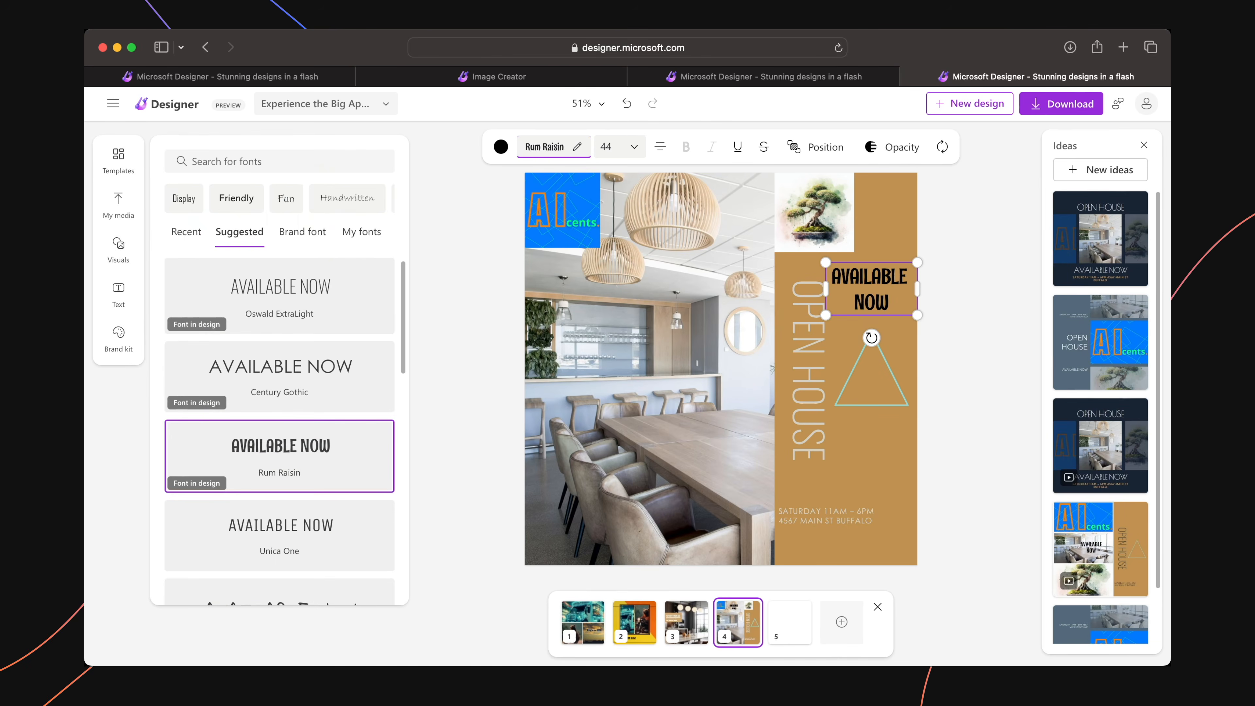
{"action": "left_click", "coordinate": [978, 316]}
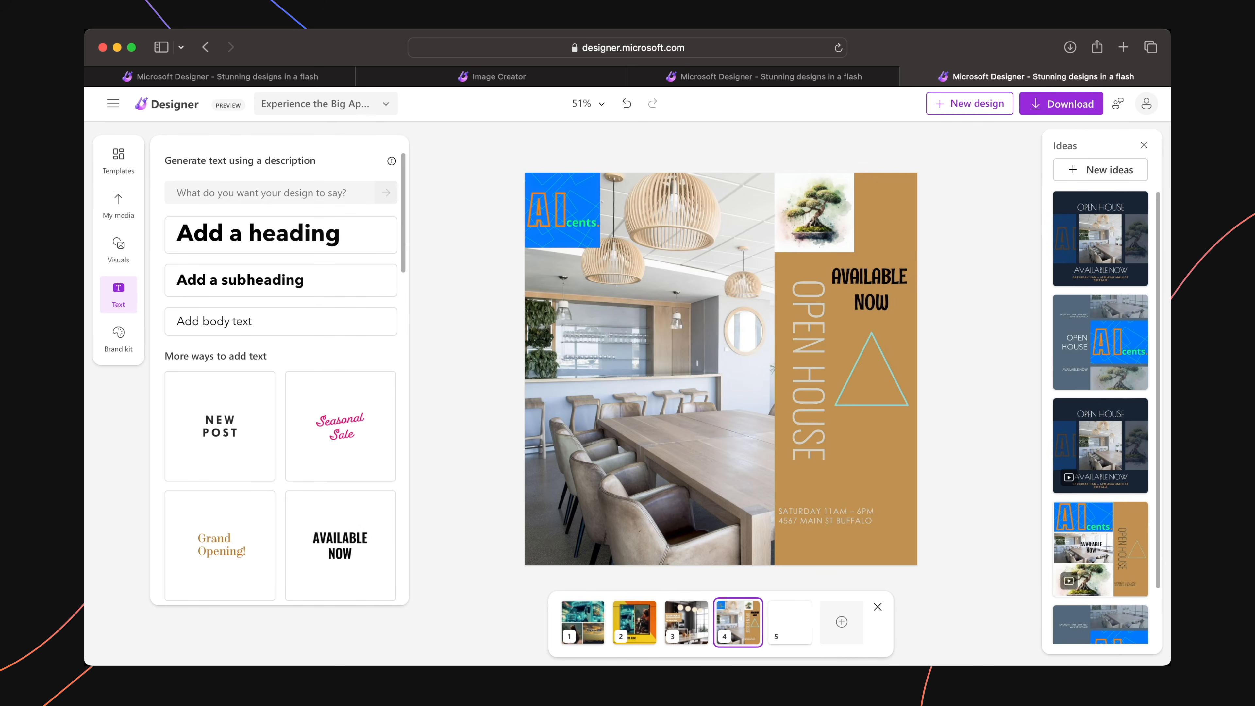
Generate AI brand kits for McTester, an AI software testing brand in bold blues, oranges and hints of green, and compare the suggestions
{"action": "left_click", "coordinate": [118, 340]}
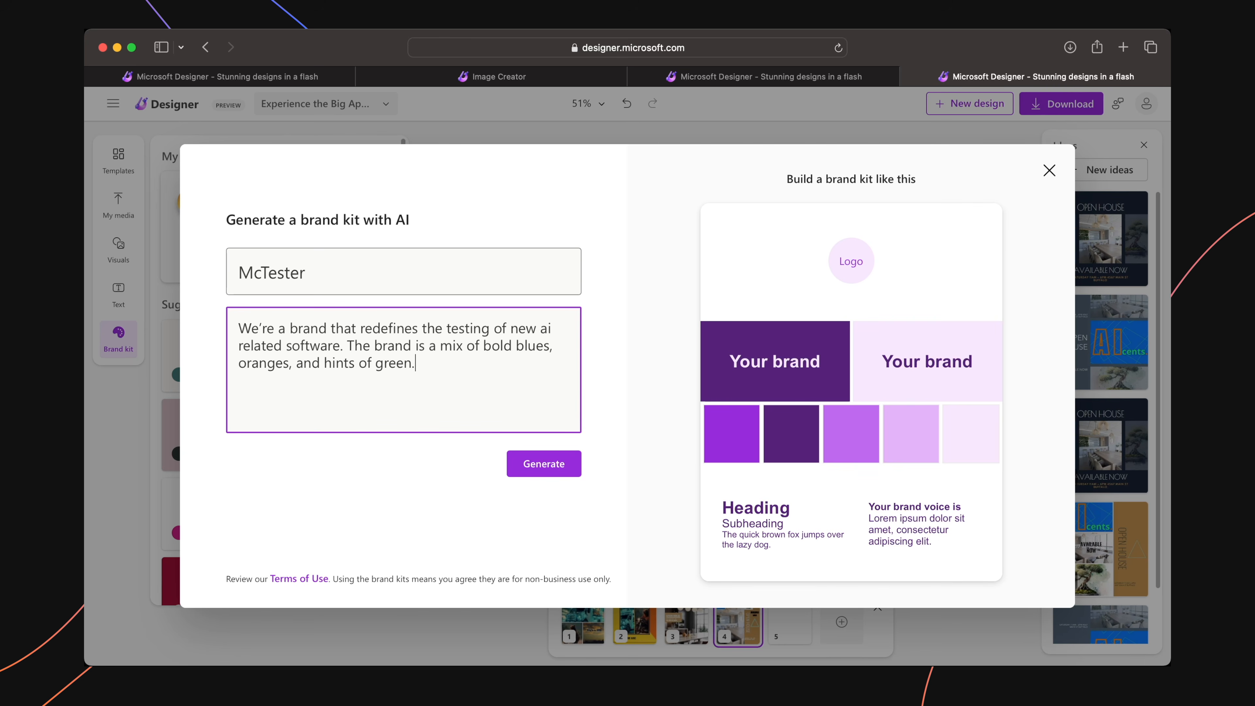
{"action": "left_click", "coordinate": [544, 463]}
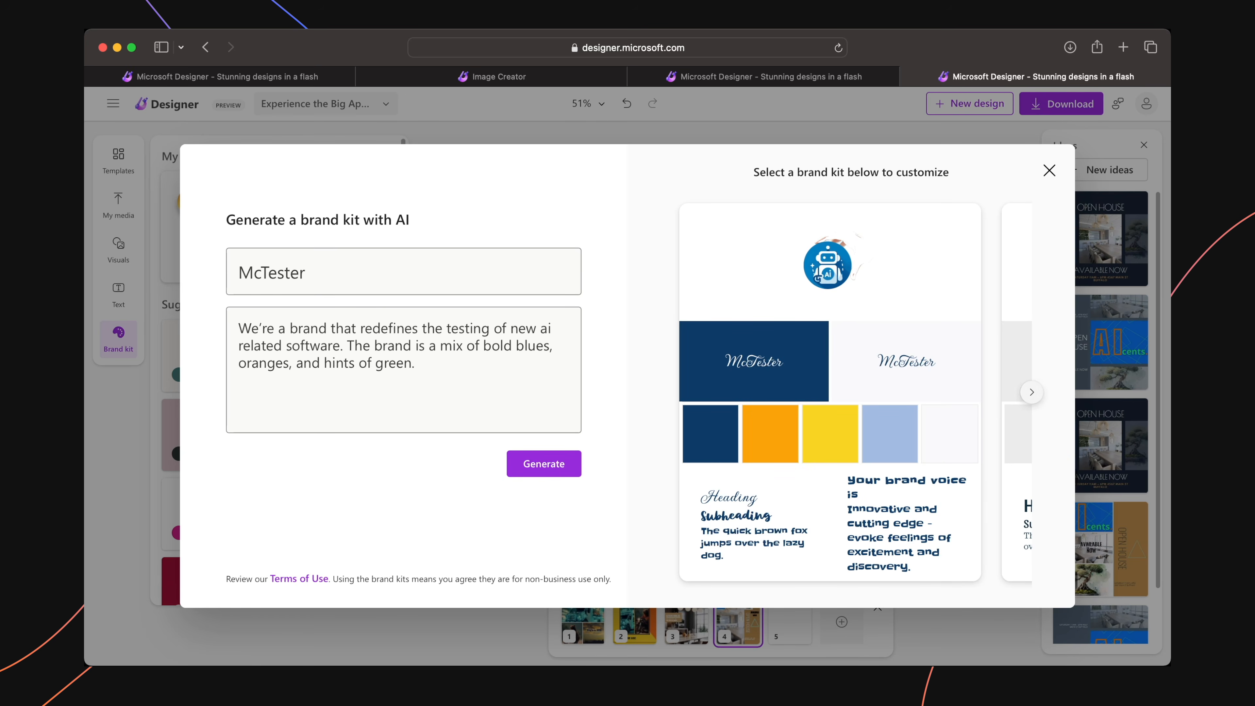
{"action": "left_click", "coordinate": [1031, 391]}
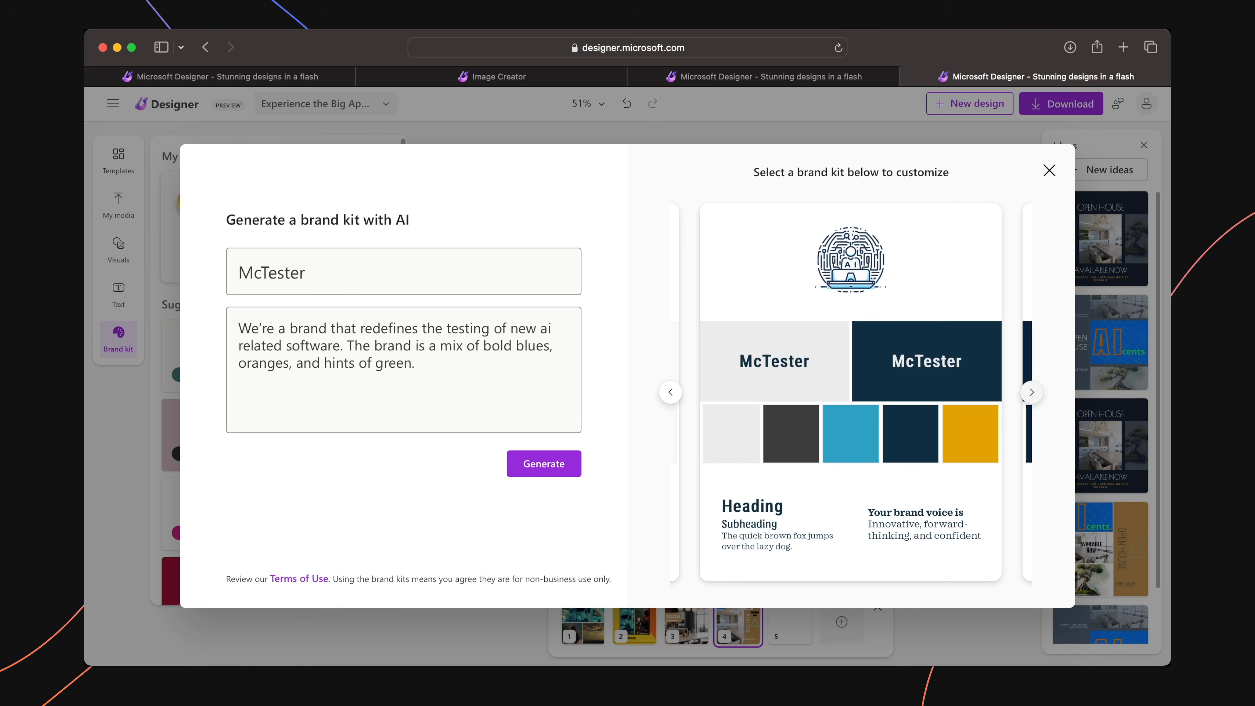
{"action": "left_click", "coordinate": [1032, 392]}
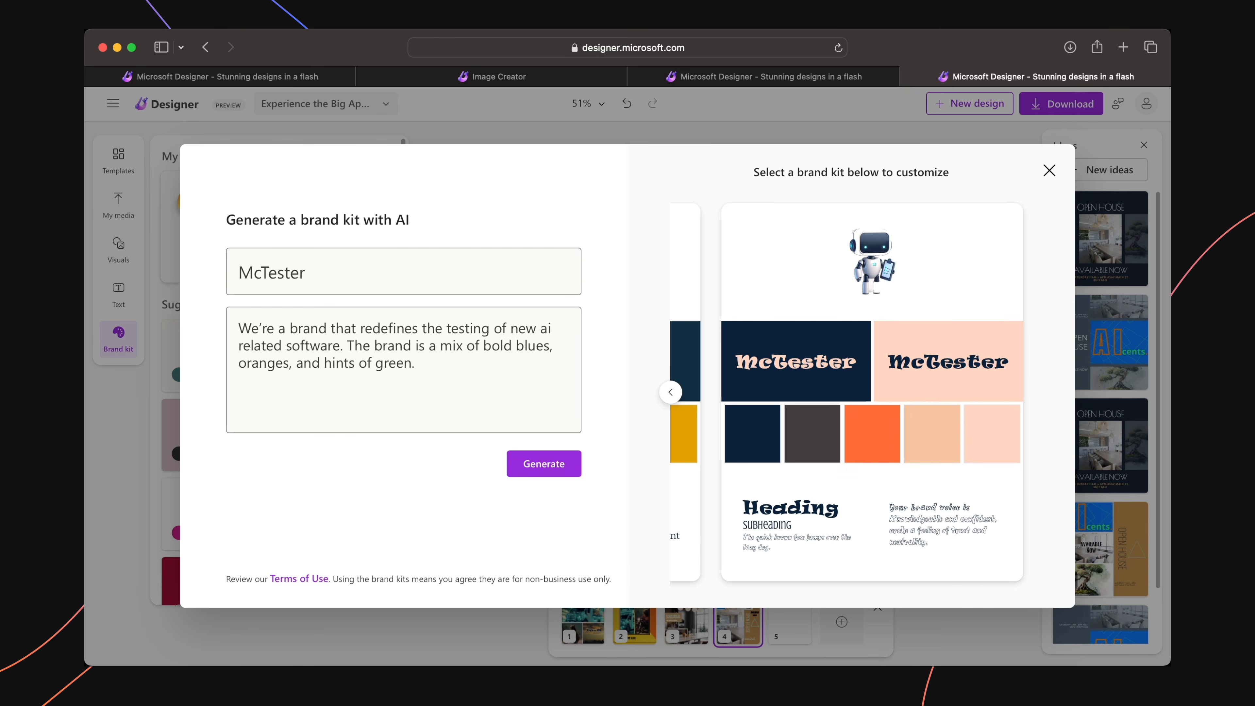
{"action": "left_click", "coordinate": [671, 392]}
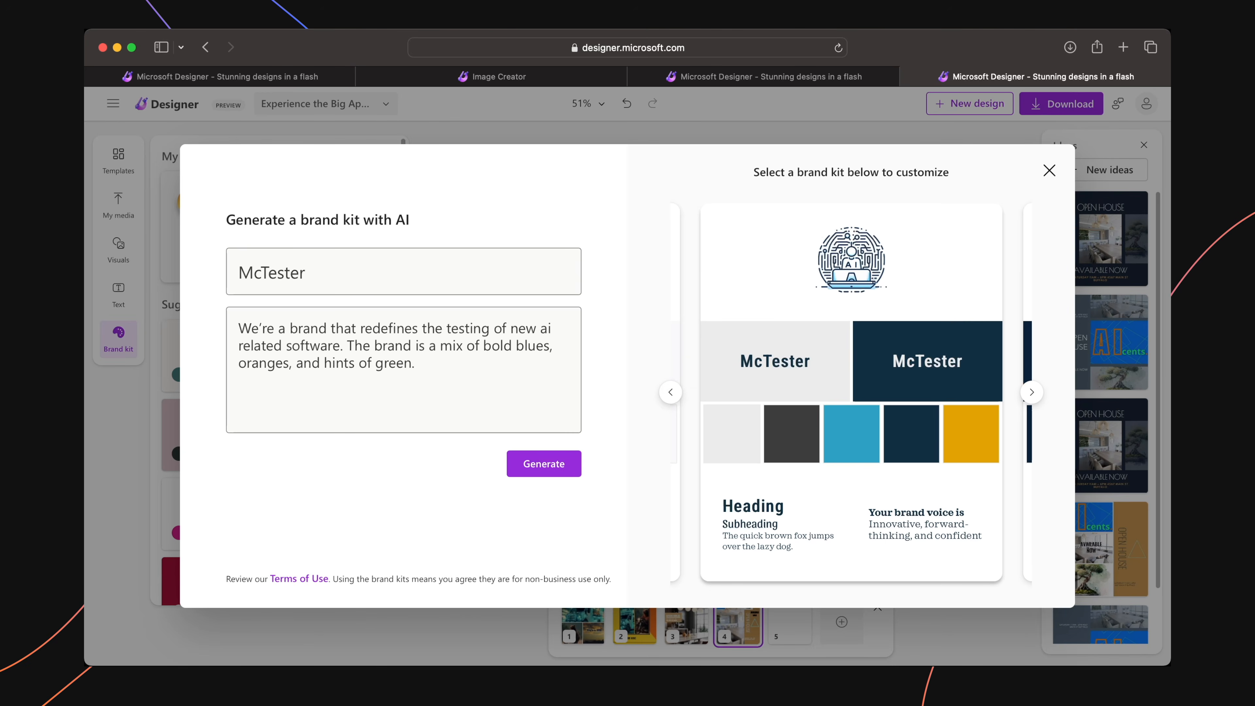
Save the McTester brand kit with blue, navy and gold colors after reviewing its voice, fonts and colors, and apply it to page 4
{"action": "left_click", "coordinate": [851, 391]}
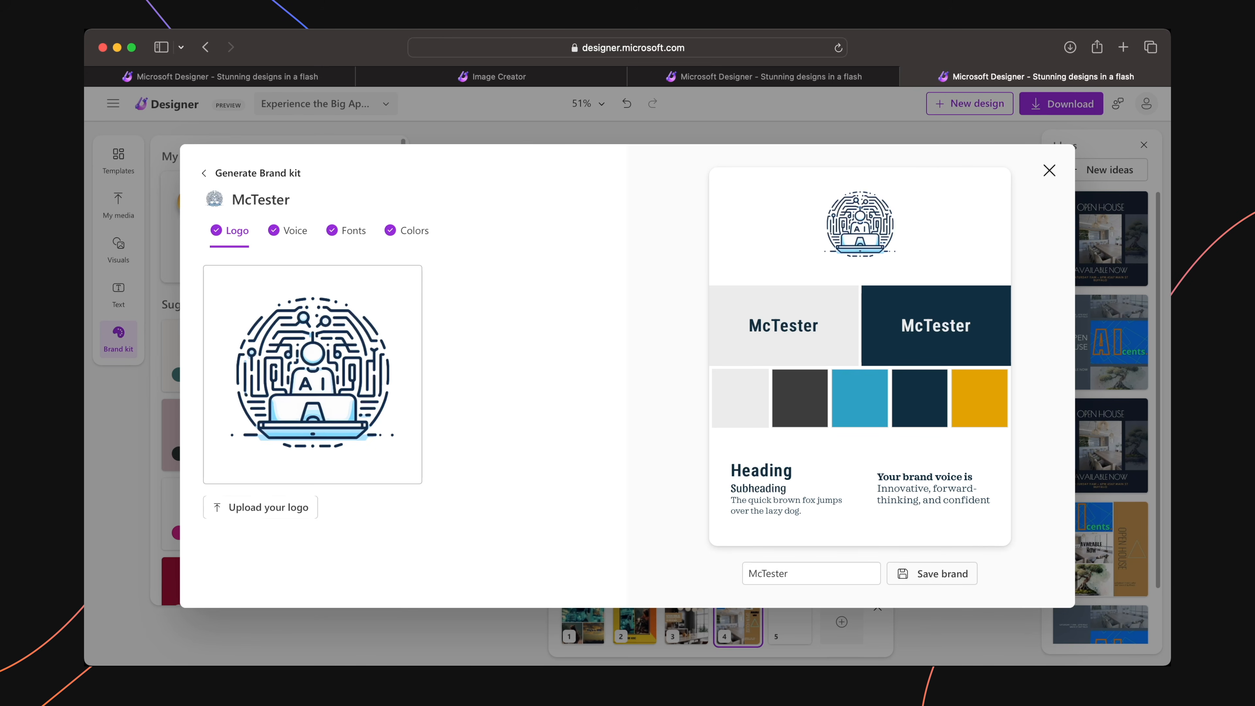
{"action": "left_click", "coordinate": [288, 231]}
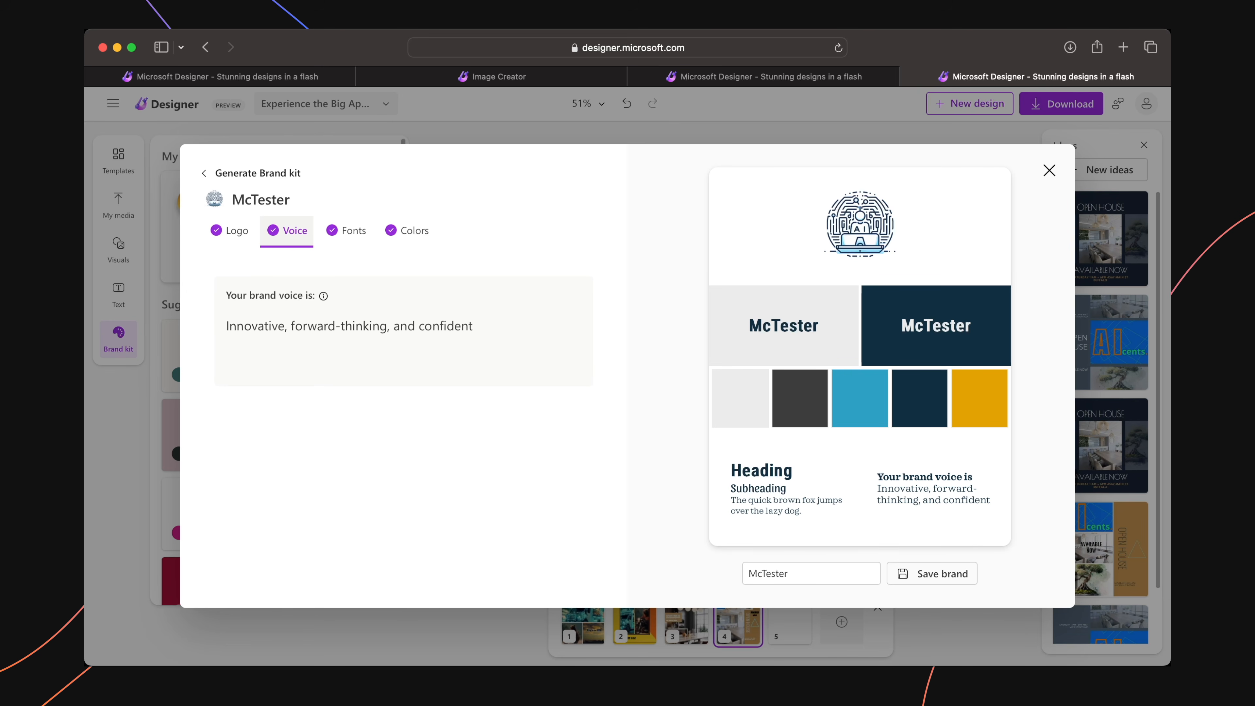
{"action": "left_click", "coordinate": [348, 230]}
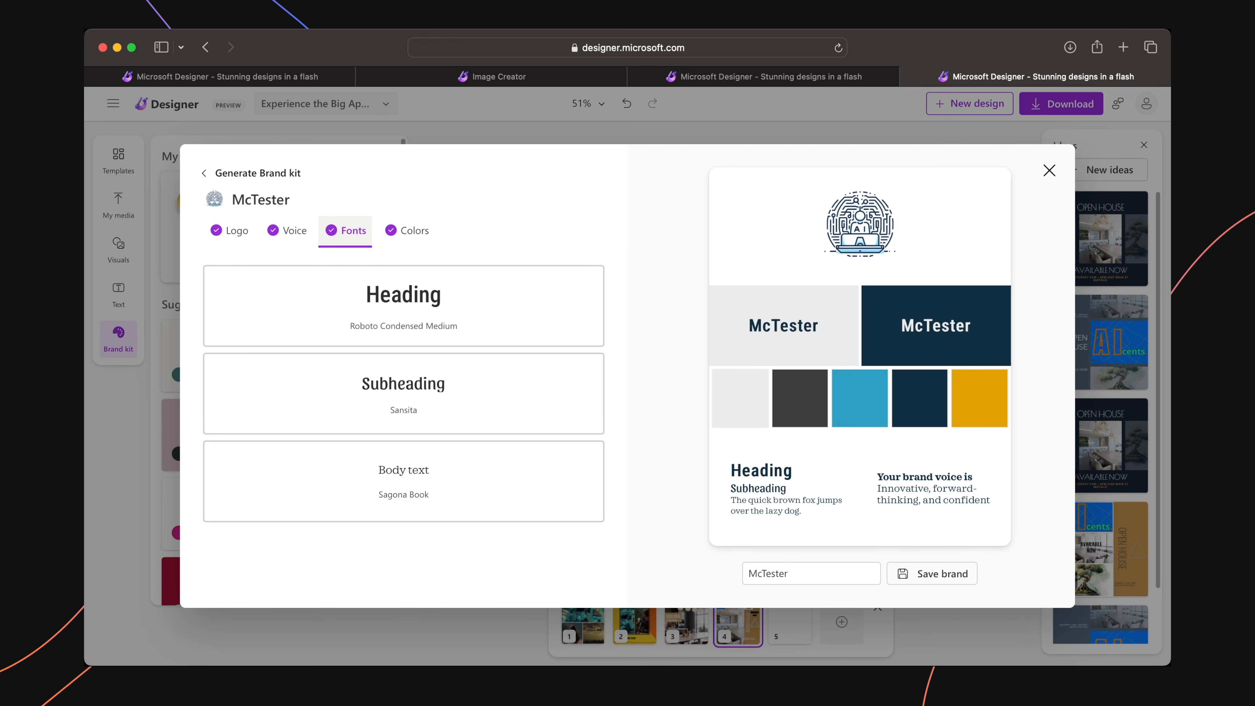
{"action": "left_click", "coordinate": [408, 232]}
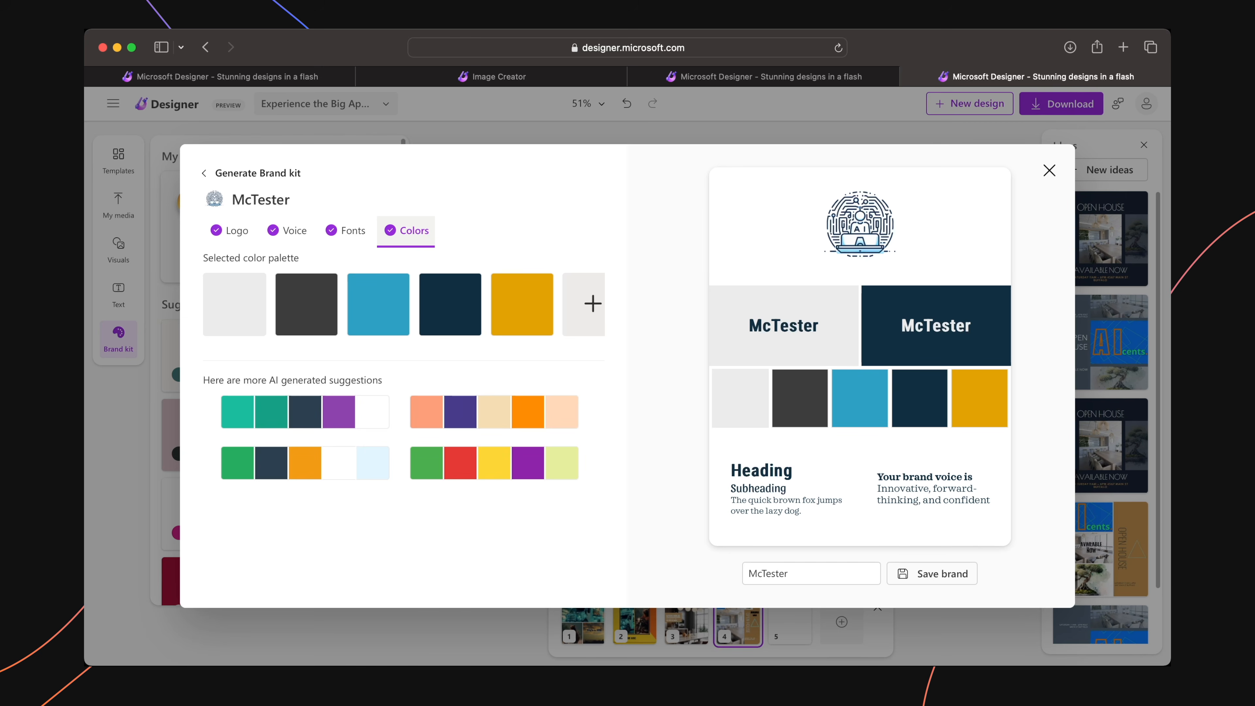
{"action": "left_click", "coordinate": [932, 574]}
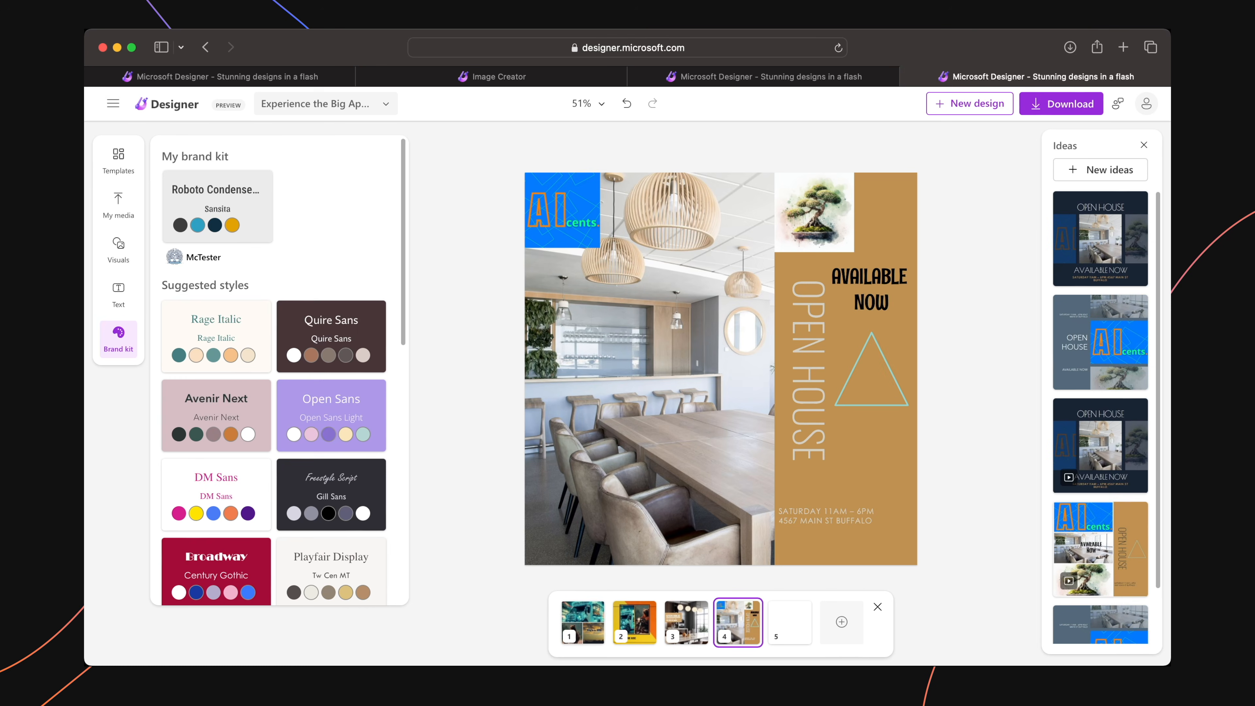
{"action": "left_click", "coordinate": [207, 206]}
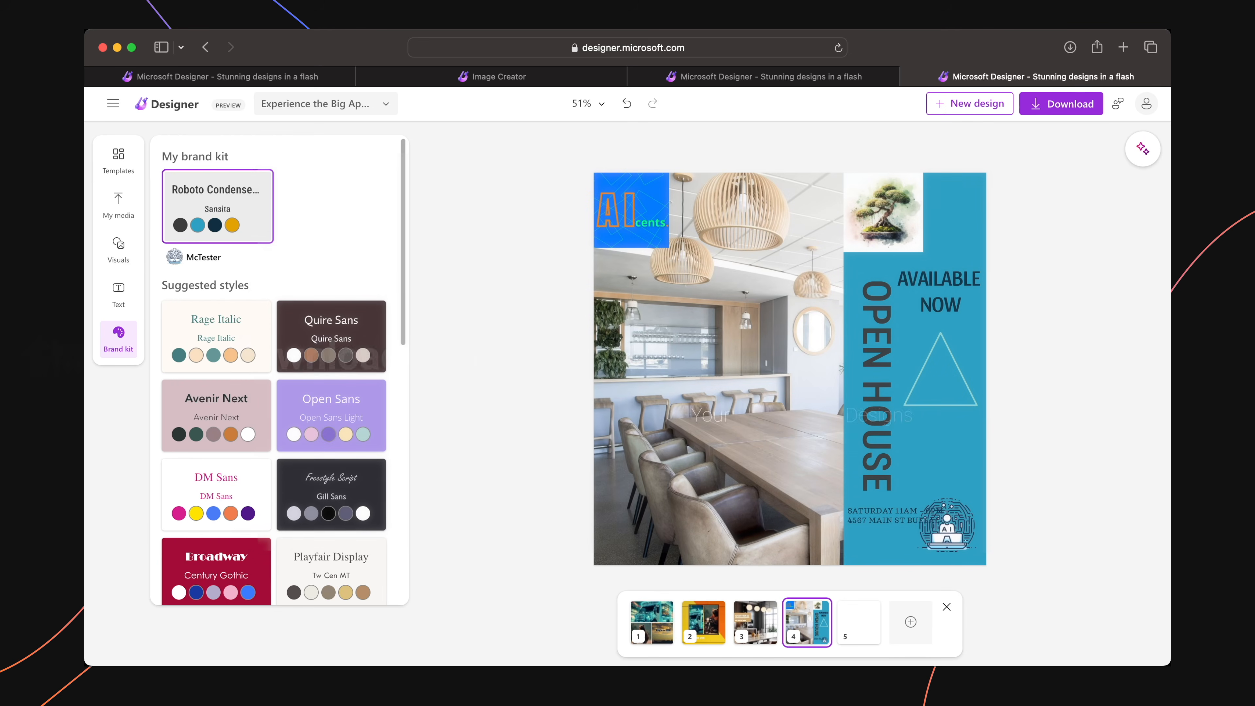
Review the design's download options, checking the file types and page choices while keeping PNG and All Pages
{"action": "left_click", "coordinate": [1061, 103]}
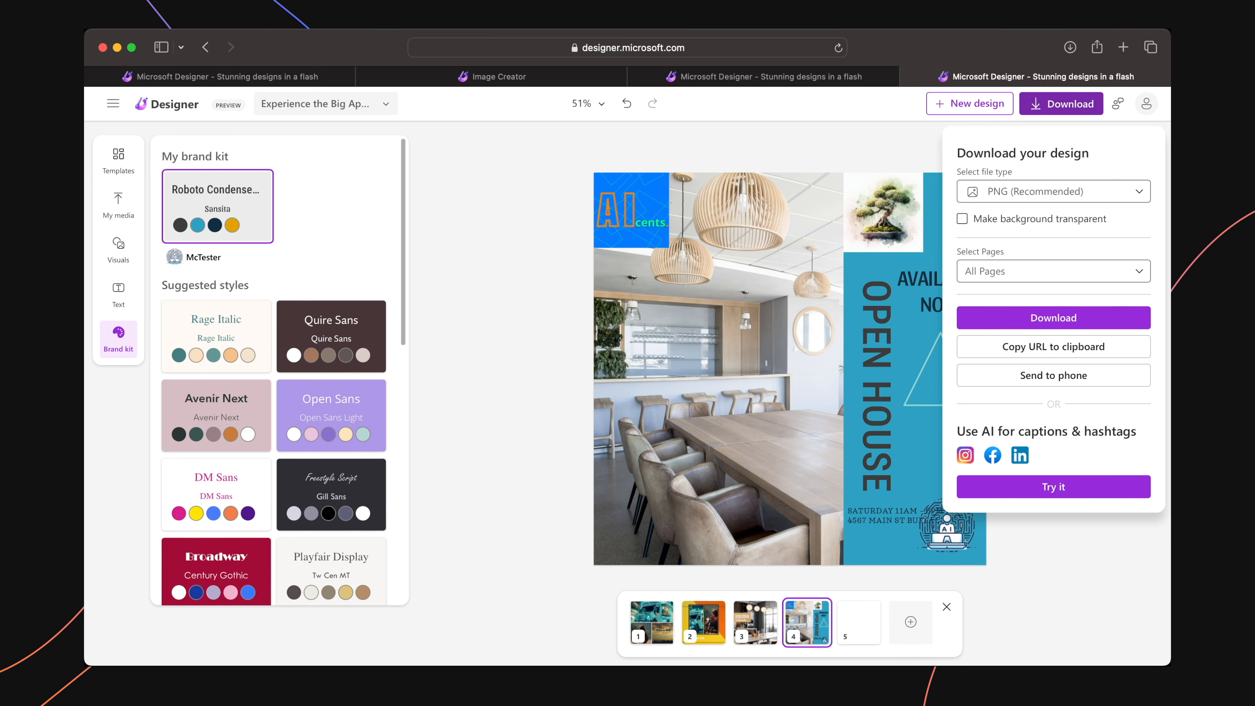
{"action": "left_click", "coordinate": [1025, 191]}
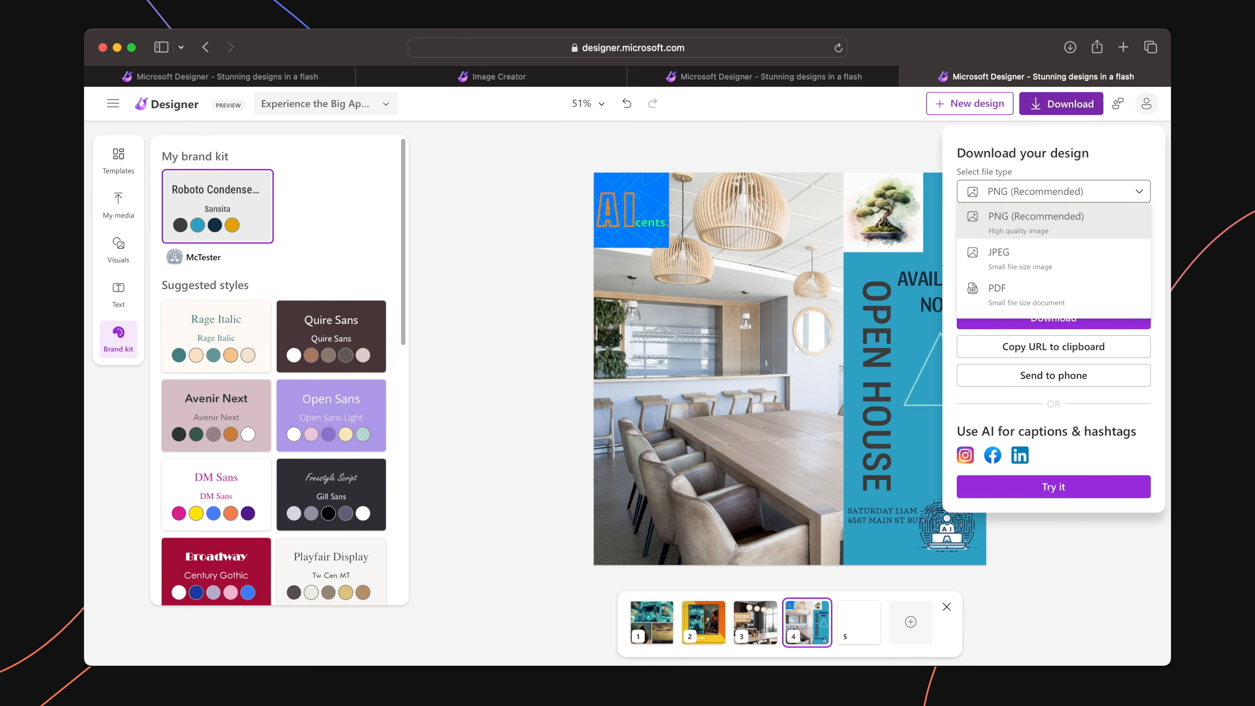
{"action": "left_click", "coordinate": [1039, 220]}
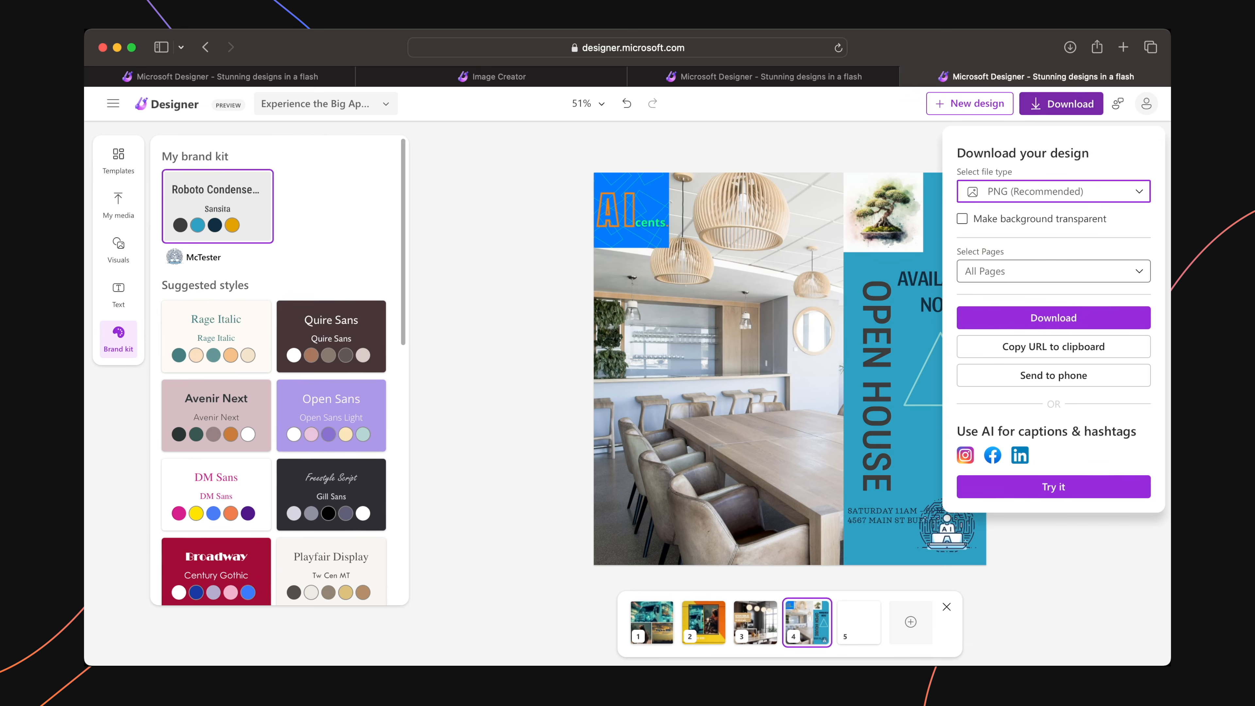
{"action": "left_click", "coordinate": [1053, 271]}
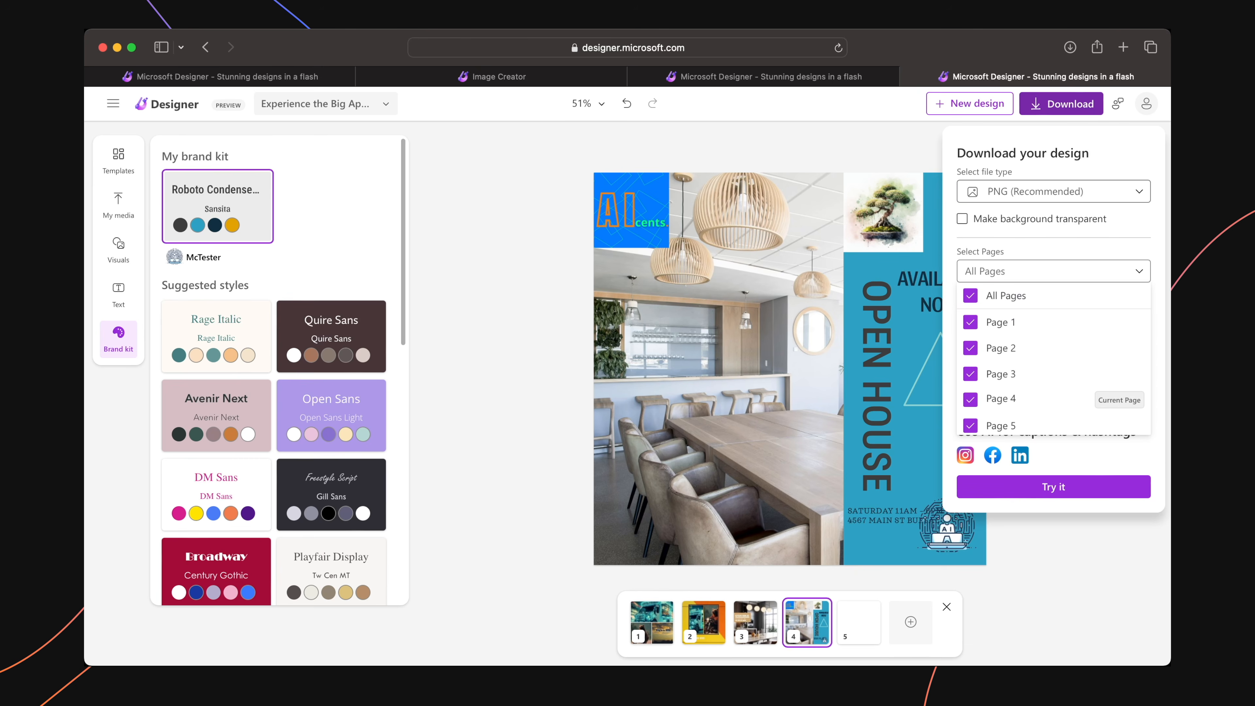
{"action": "left_click", "coordinate": [1053, 271]}
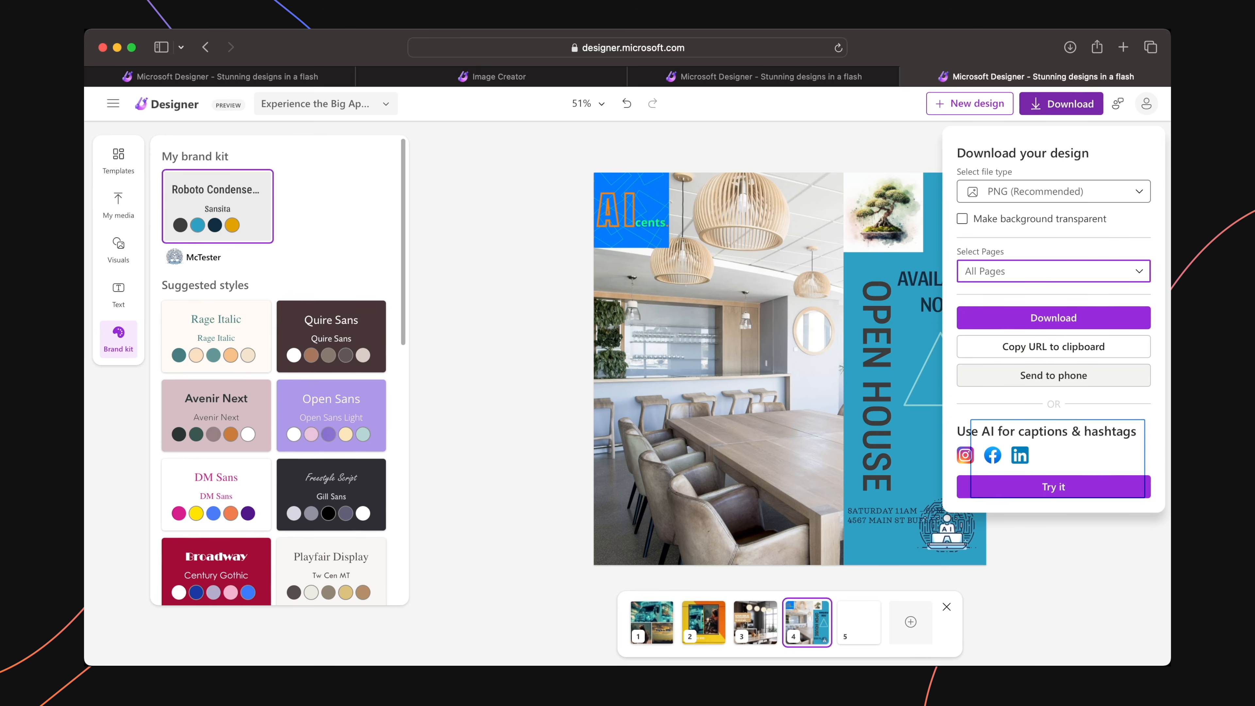
Start AI captions and hashtags for a LinkedIn post, set its goal to Raise awareness, and browse the design pages in the preview
{"action": "left_click", "coordinate": [1052, 487]}
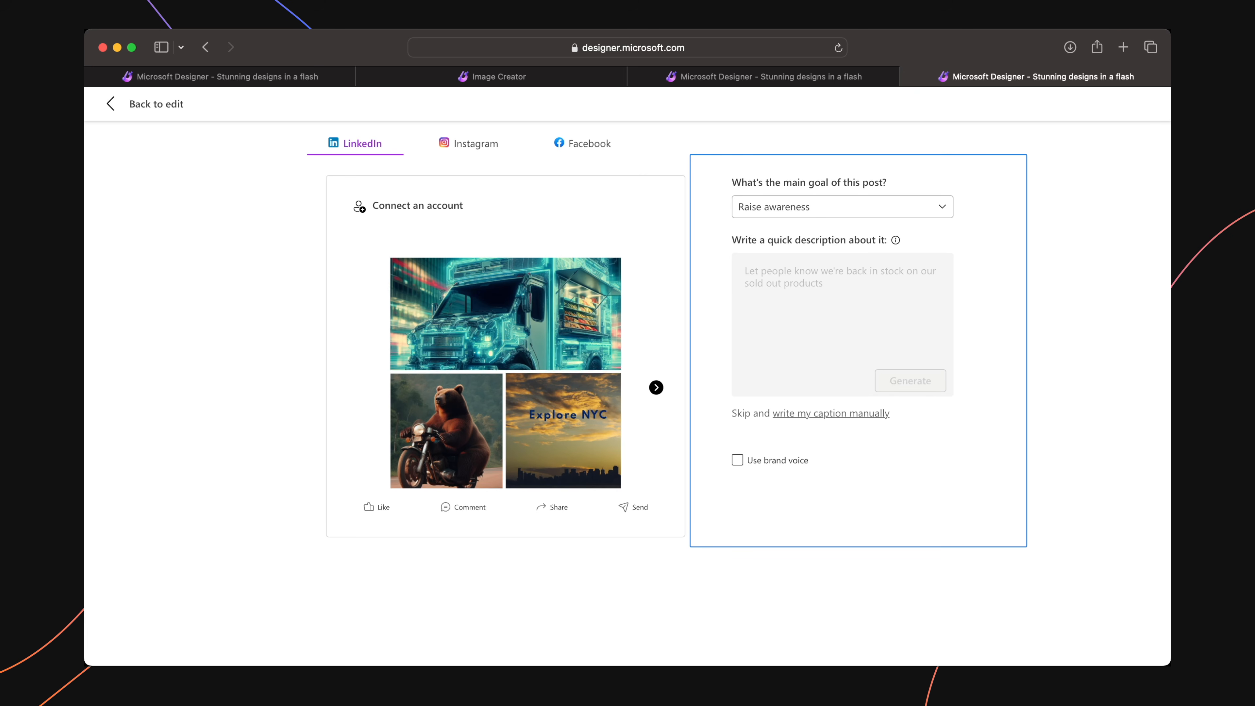
{"action": "left_click", "coordinate": [826, 207]}
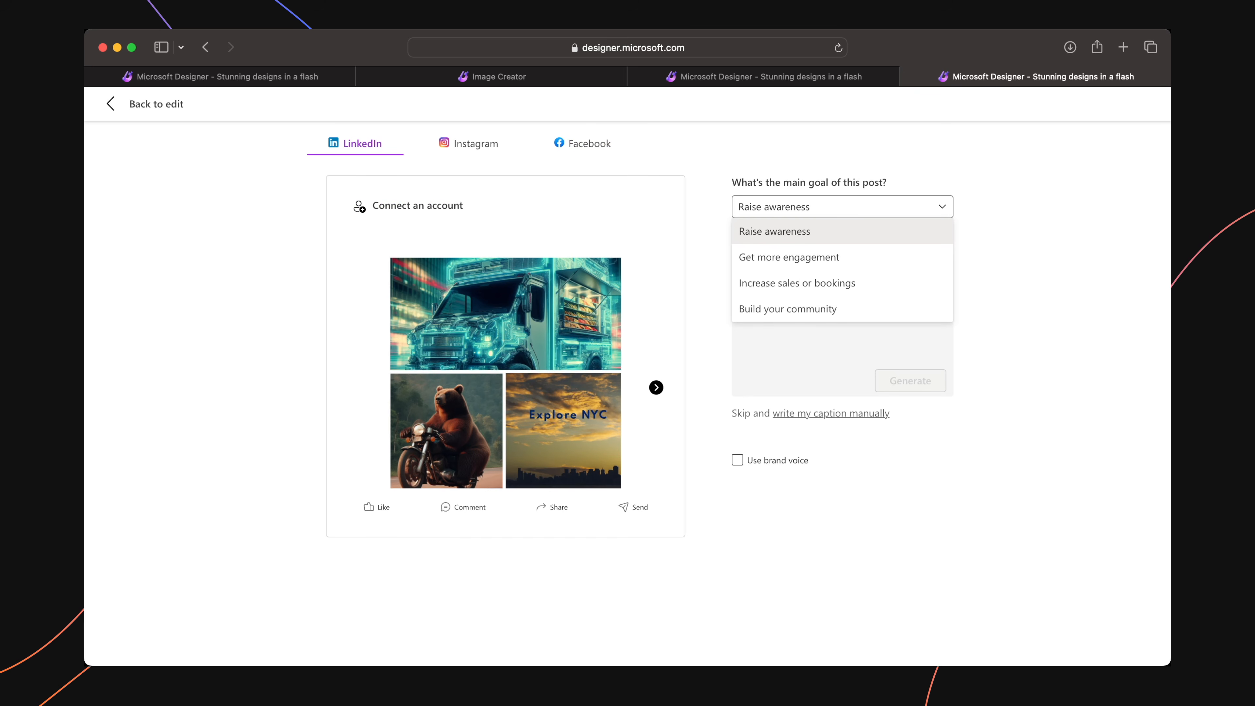
{"action": "left_click", "coordinate": [777, 235]}
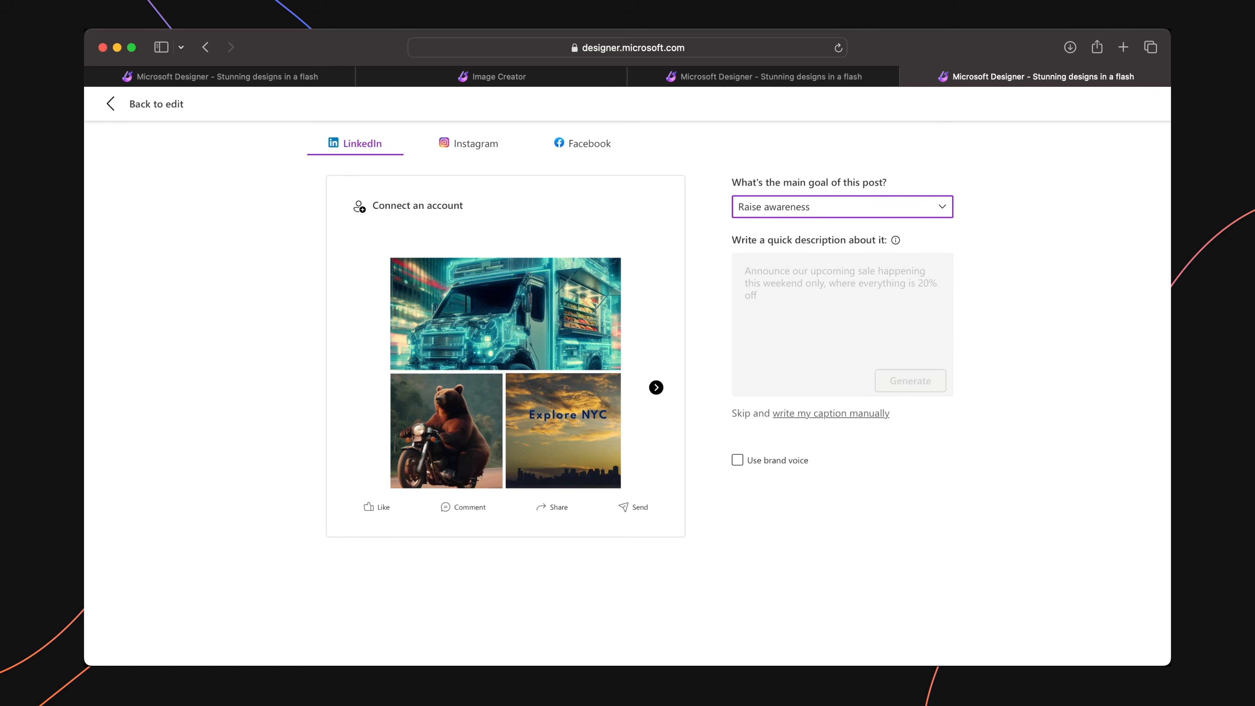
{"action": "left_click", "coordinate": [656, 388]}
{"action": "left_click", "coordinate": [656, 387]}
{"action": "left_click", "coordinate": [355, 387]}
{"action": "left_click", "coordinate": [354, 388]}
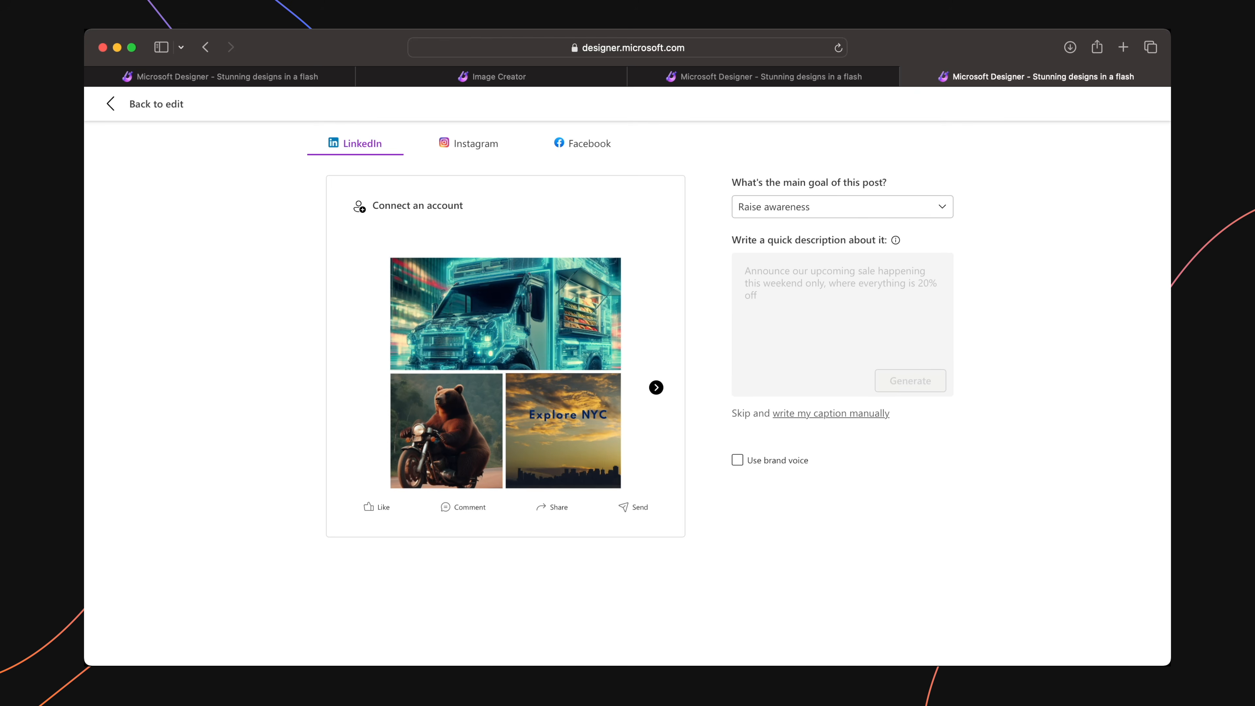
Generate captions from "raising awareness about all the great sights in New York City" and add the suggestion ending in #ExperienceNYC
{"action": "left_click", "coordinate": [791, 283]}
{"action": "type", "text": "raising awareness ab"}
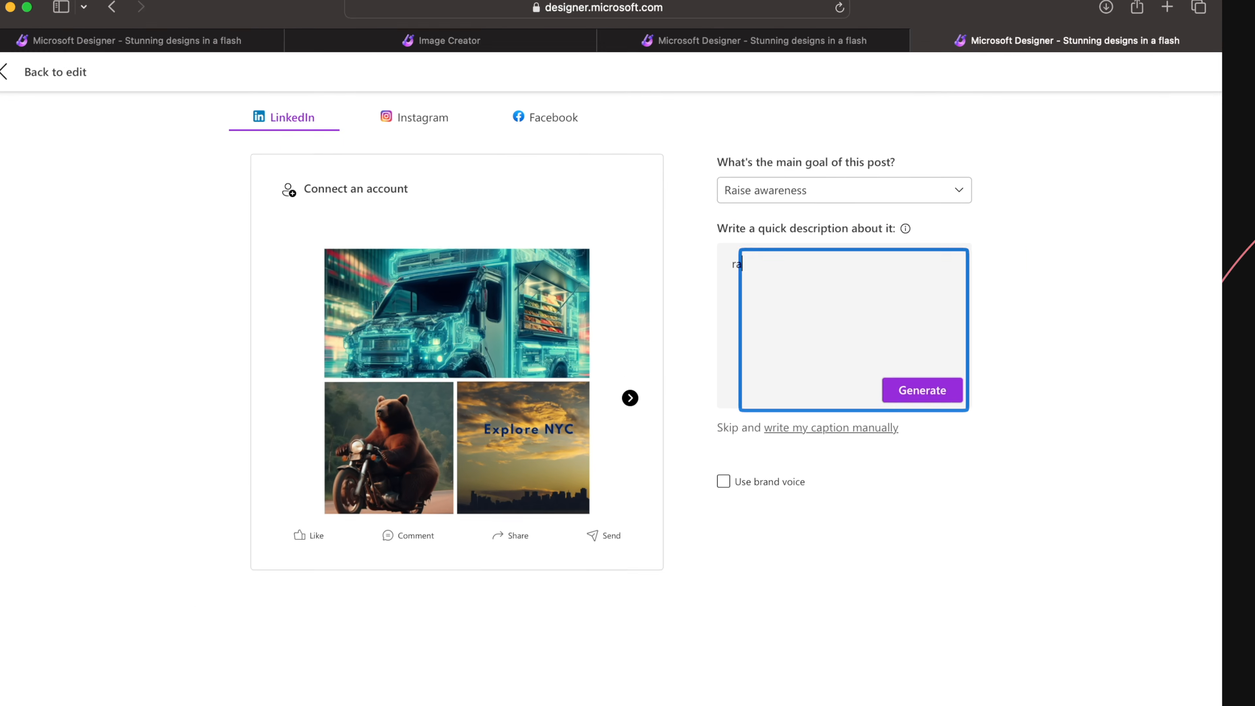
{"action": "type", "text": "out all the great sights in "}
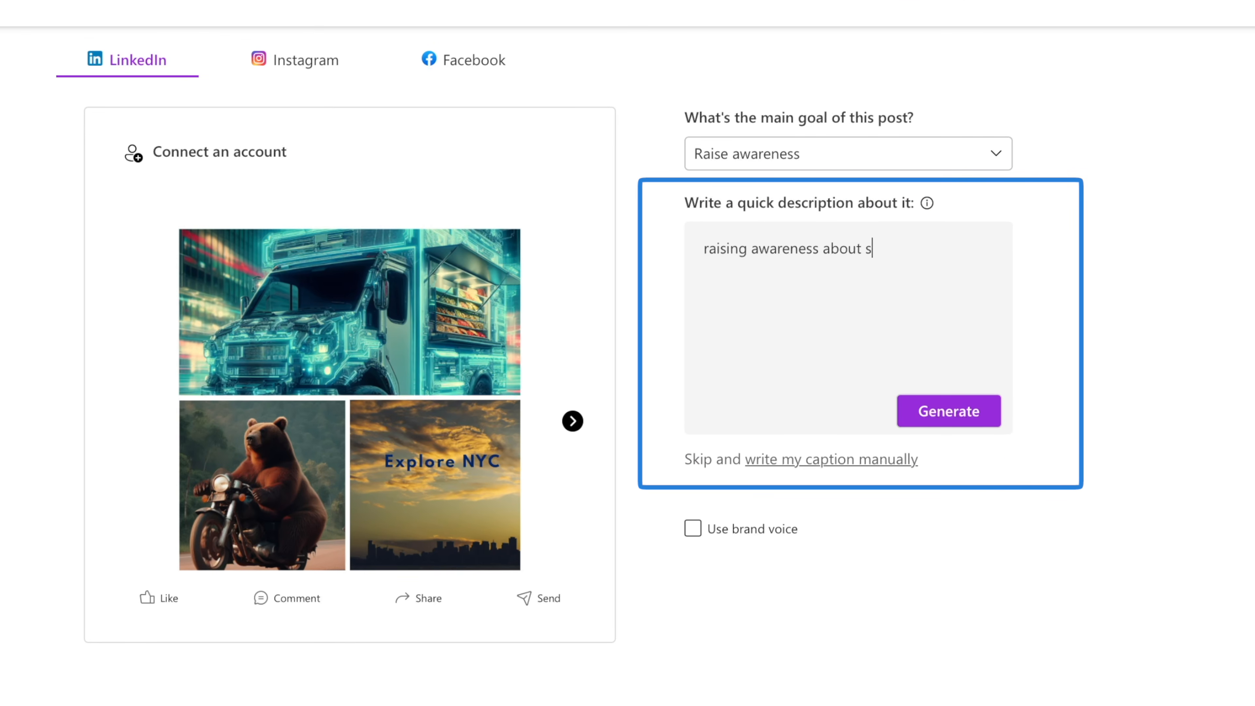
{"action": "type", "text": "New York City"}
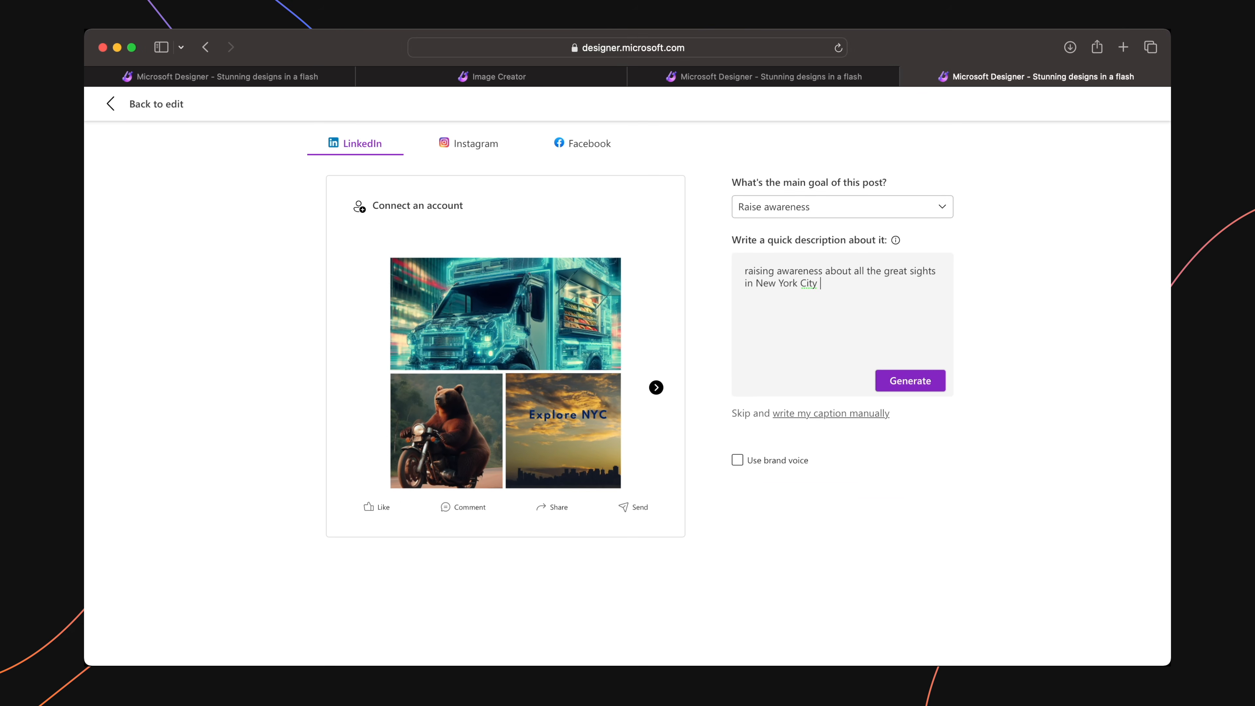
{"action": "left_click", "coordinate": [914, 381]}
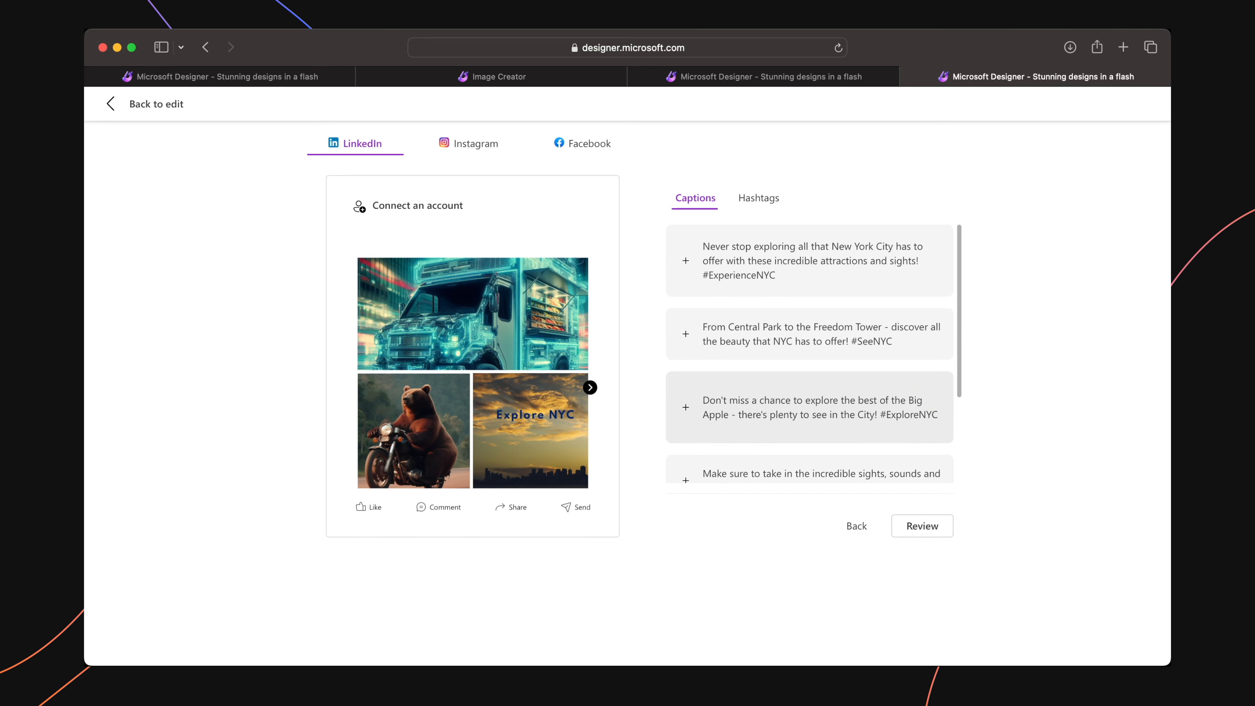
{"action": "left_click", "coordinate": [796, 261]}
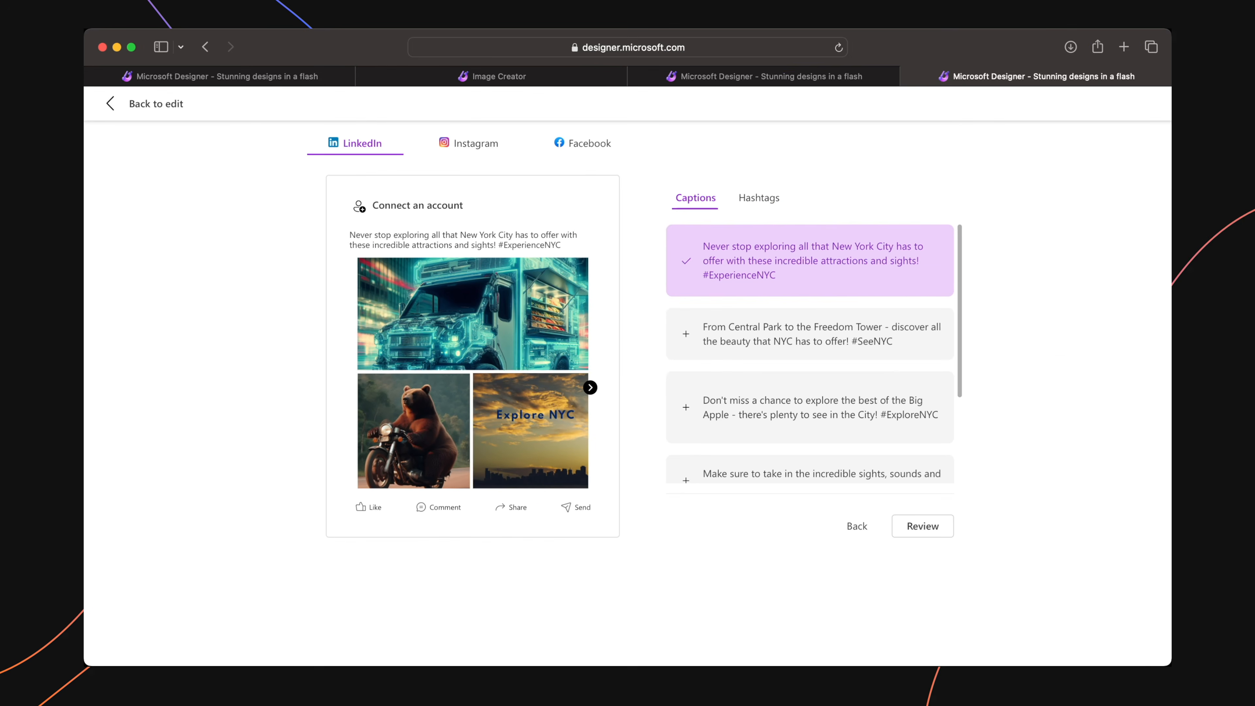
Try suggested hashtags on the LinkedIn post, including #nyclife and #newyorkstateofmind
{"action": "left_click", "coordinate": [910, 119]}
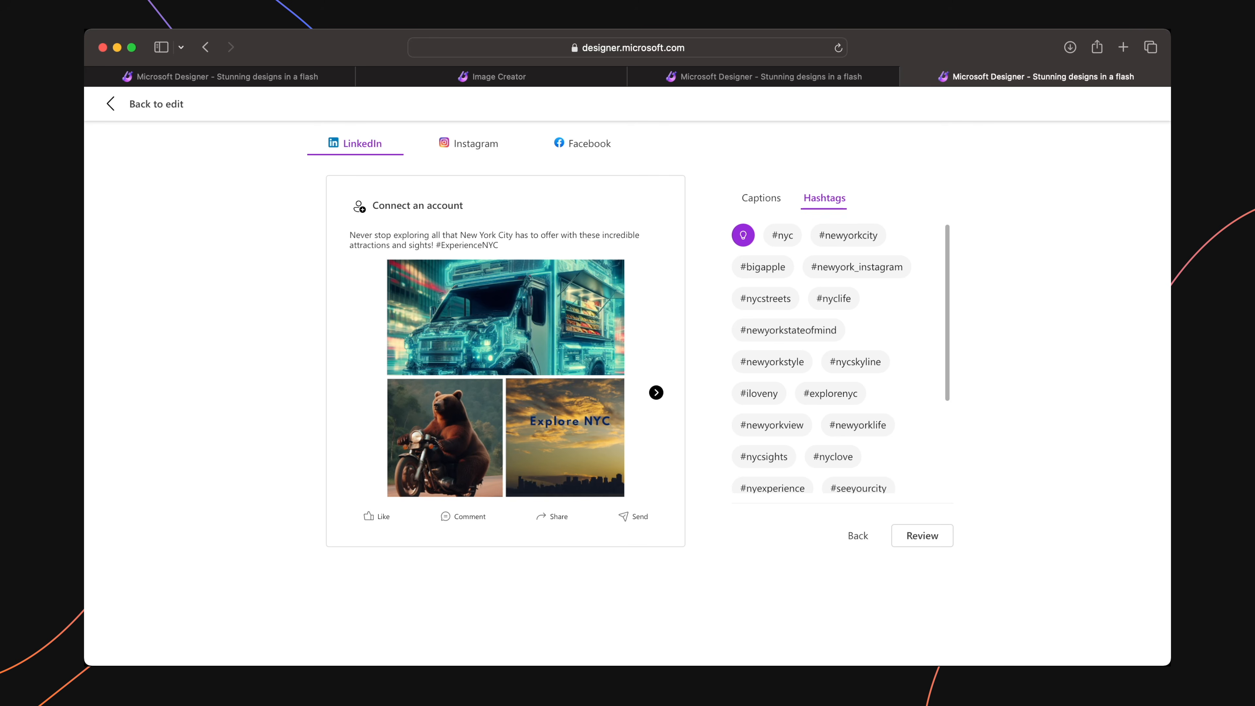
{"action": "left_click", "coordinate": [766, 299]}
{"action": "left_click", "coordinate": [833, 298]}
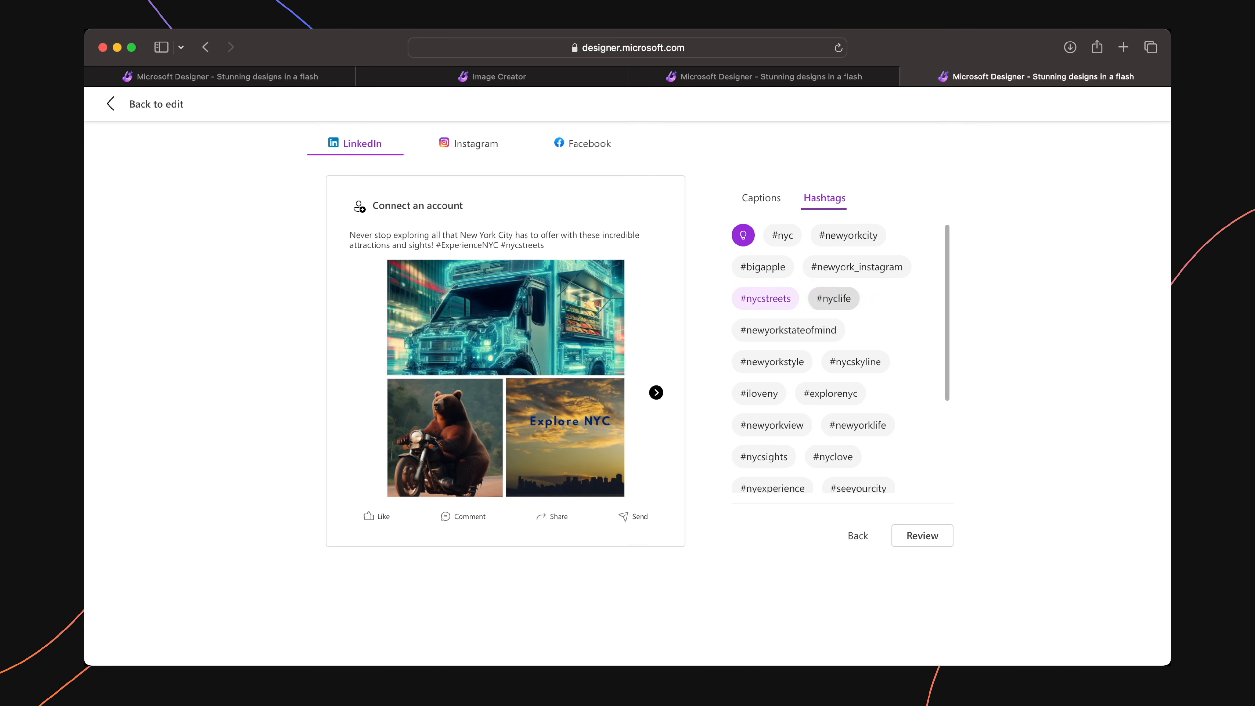
{"action": "left_click", "coordinate": [788, 331]}
{"action": "left_click", "coordinate": [789, 330]}
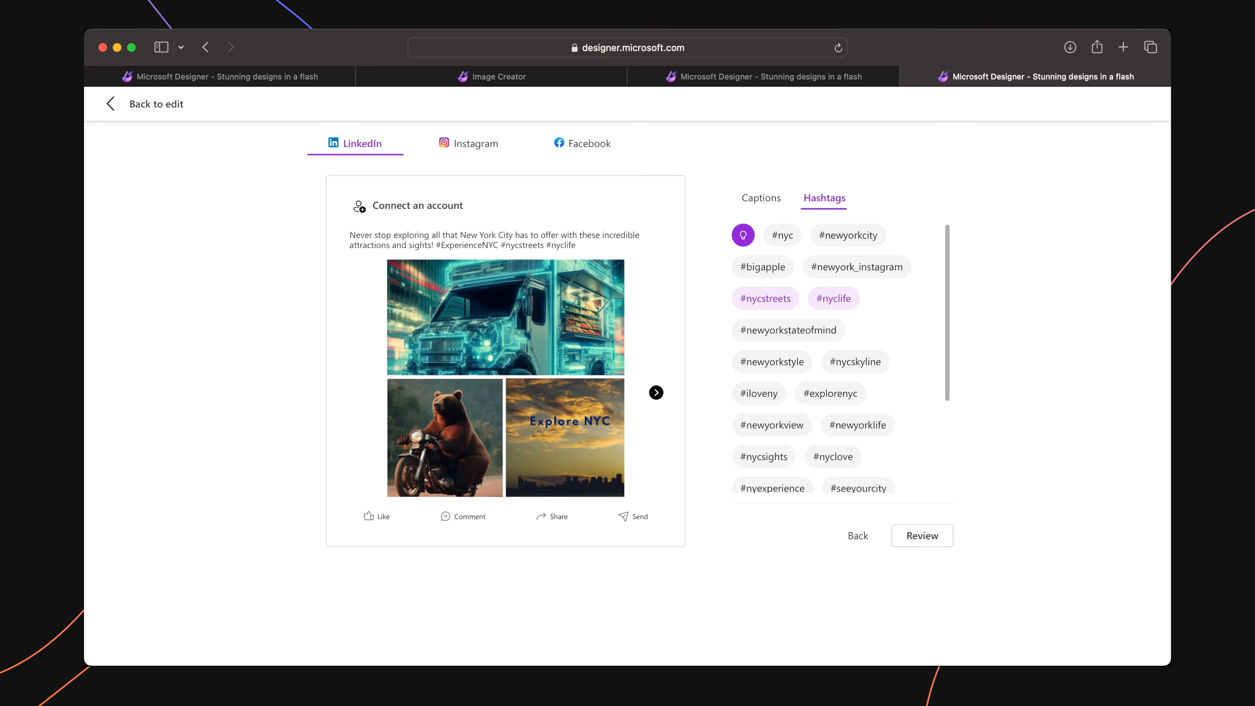
{"action": "left_click", "coordinate": [766, 299]}
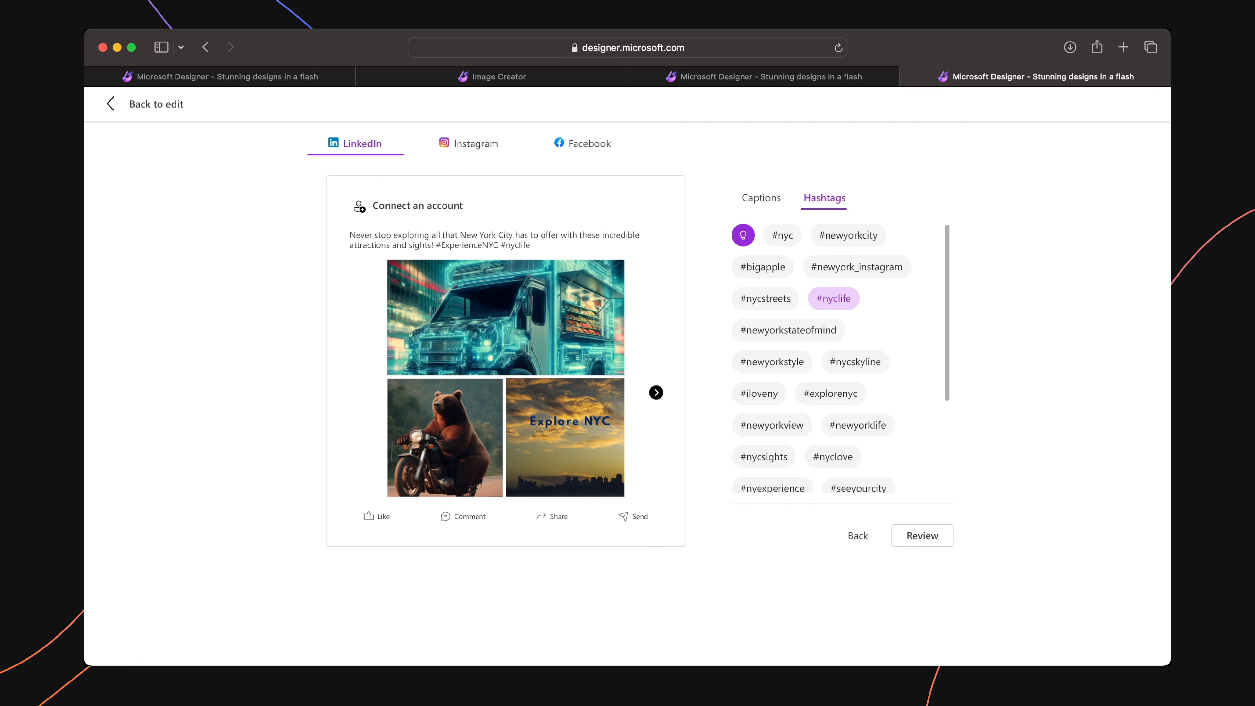
{"action": "left_click", "coordinate": [788, 330]}
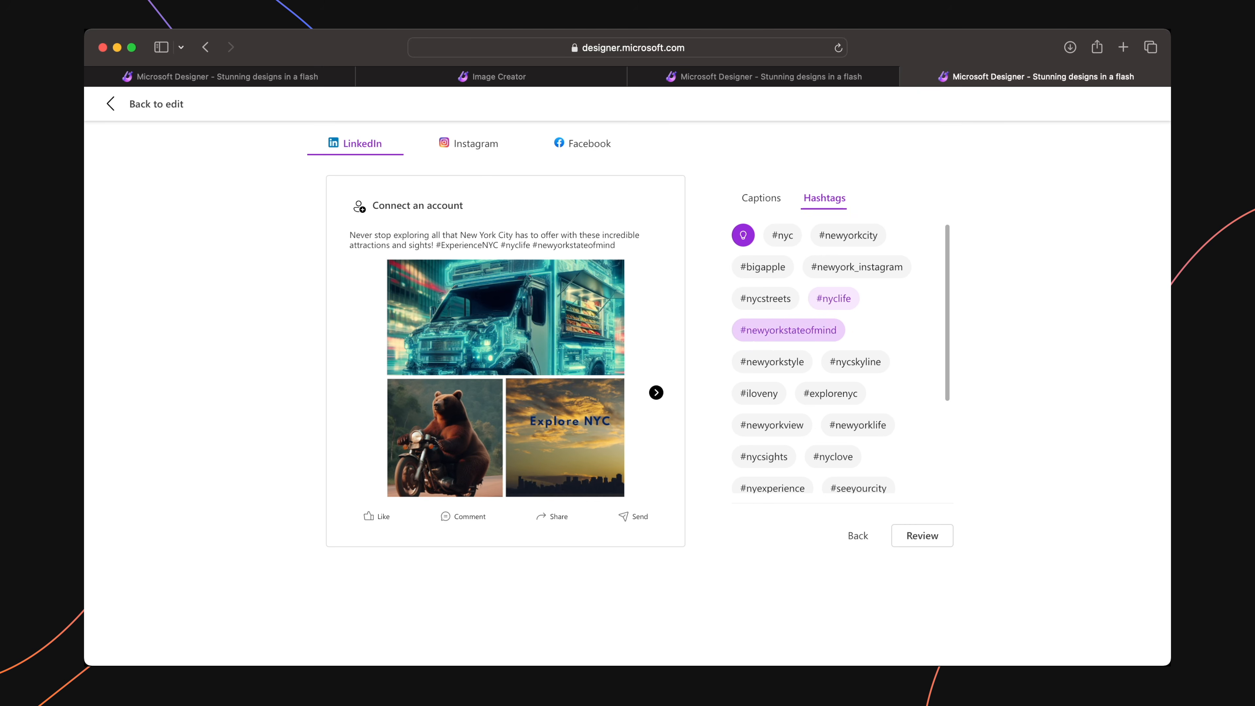
{"action": "left_click", "coordinate": [766, 299]}
{"action": "left_click", "coordinate": [772, 361]}
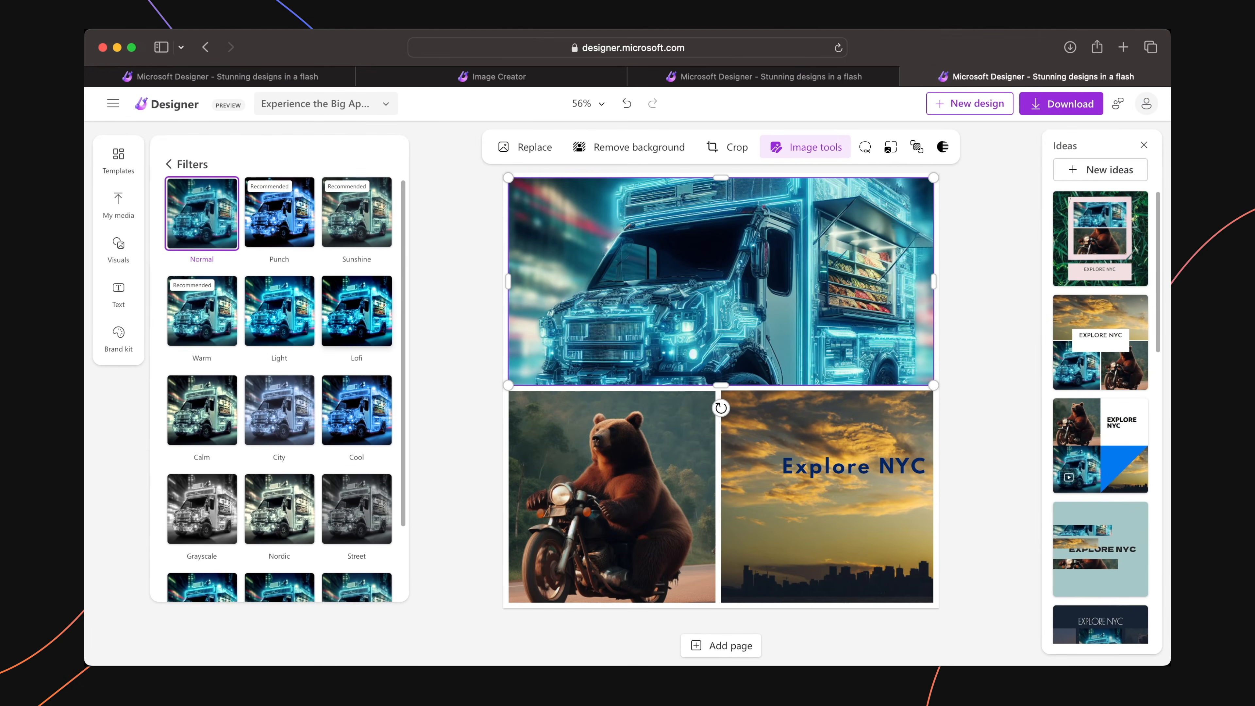
Try the Punch, Sunshine and Warm filters on the food truck image
{"action": "left_click", "coordinate": [279, 220]}
{"action": "left_click", "coordinate": [357, 220]}
{"action": "left_click", "coordinate": [202, 368]}
{"action": "left_click_drag", "start_coordinate": [267, 407], "coordinate": [282, 407]}
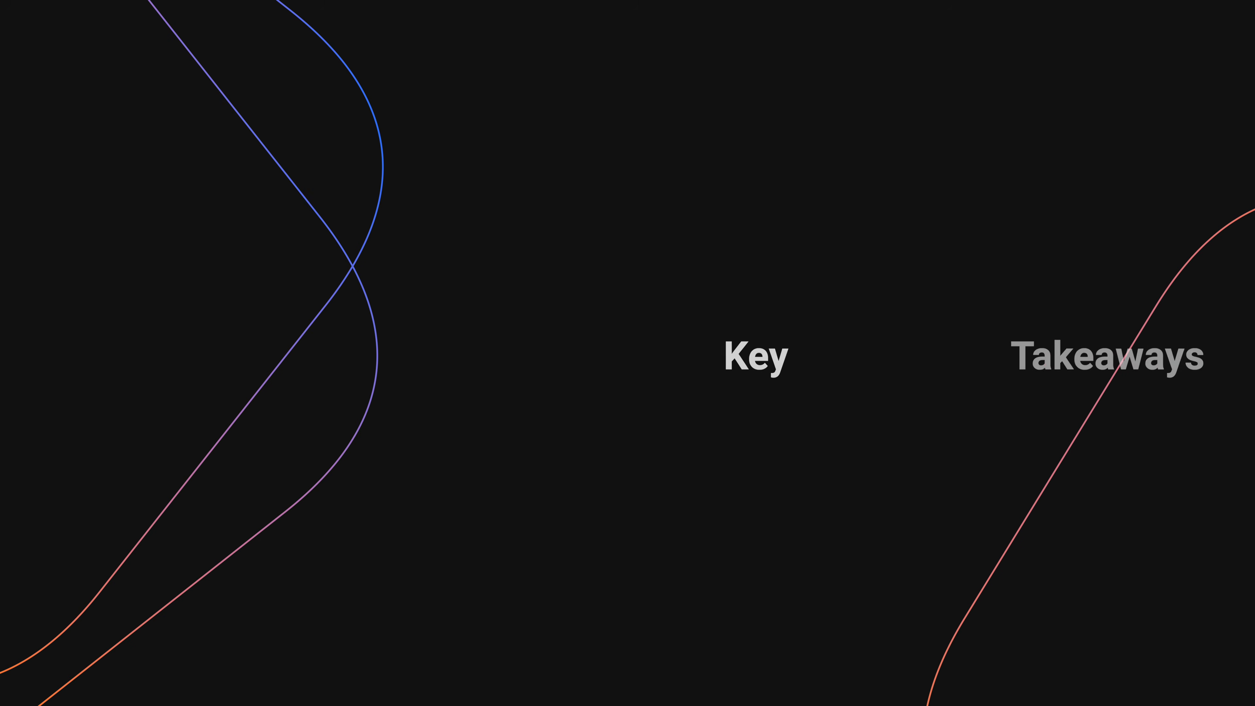